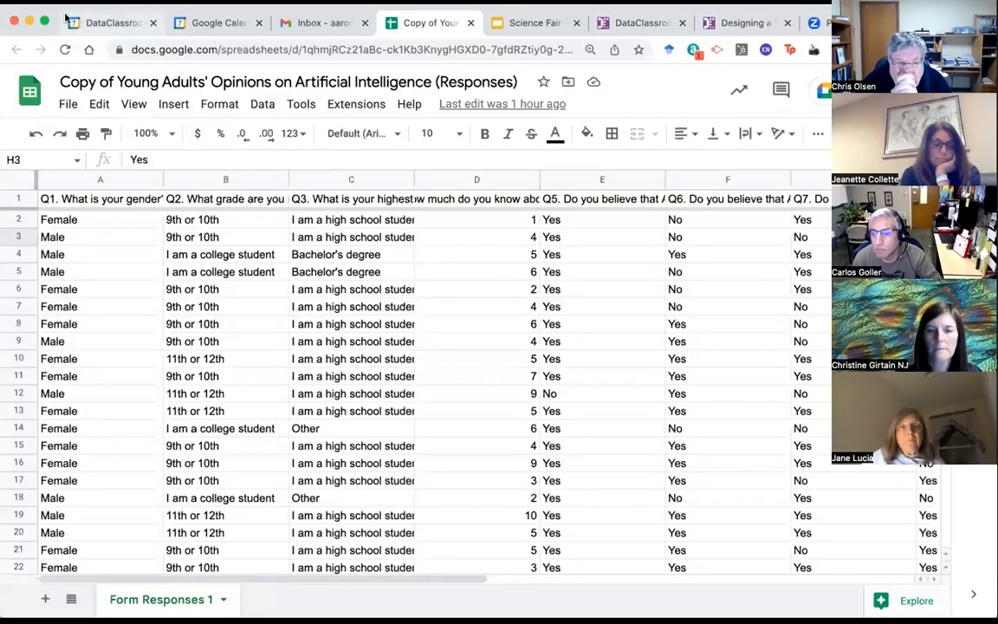
# Step: Make the browser full screen and read the Q1–Q4 question headers: gender, grade, highest degree, AI knowledge
pyautogui.click(42, 22)
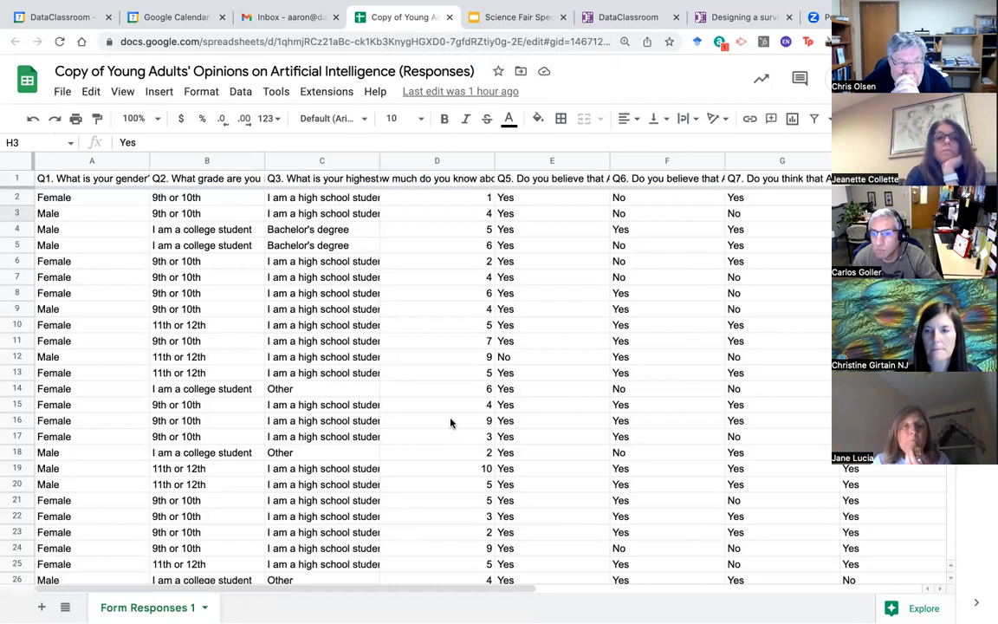
pyautogui.click(412, 180)
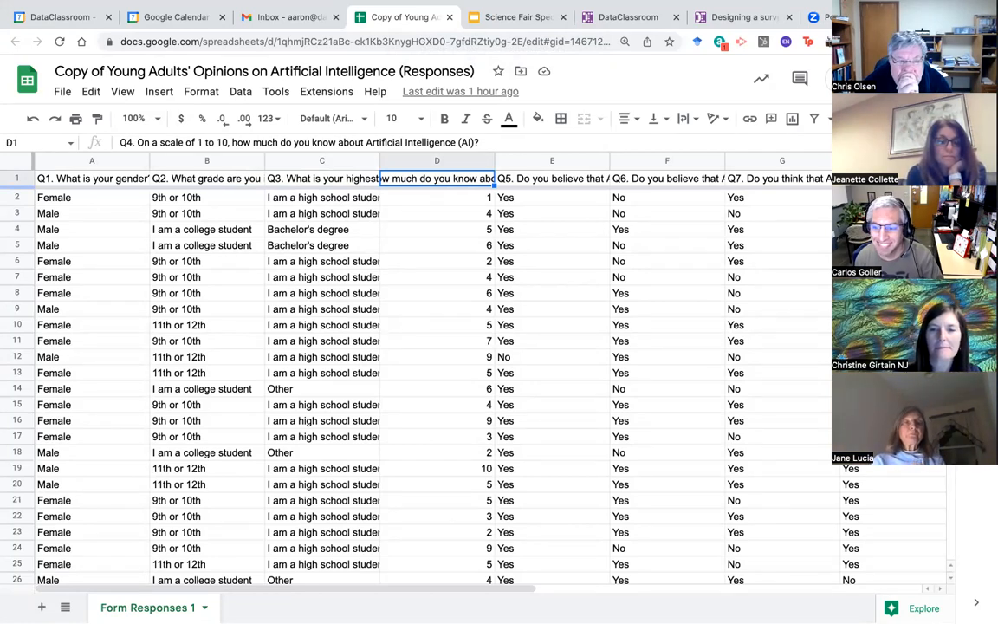
pyautogui.click(107, 177)
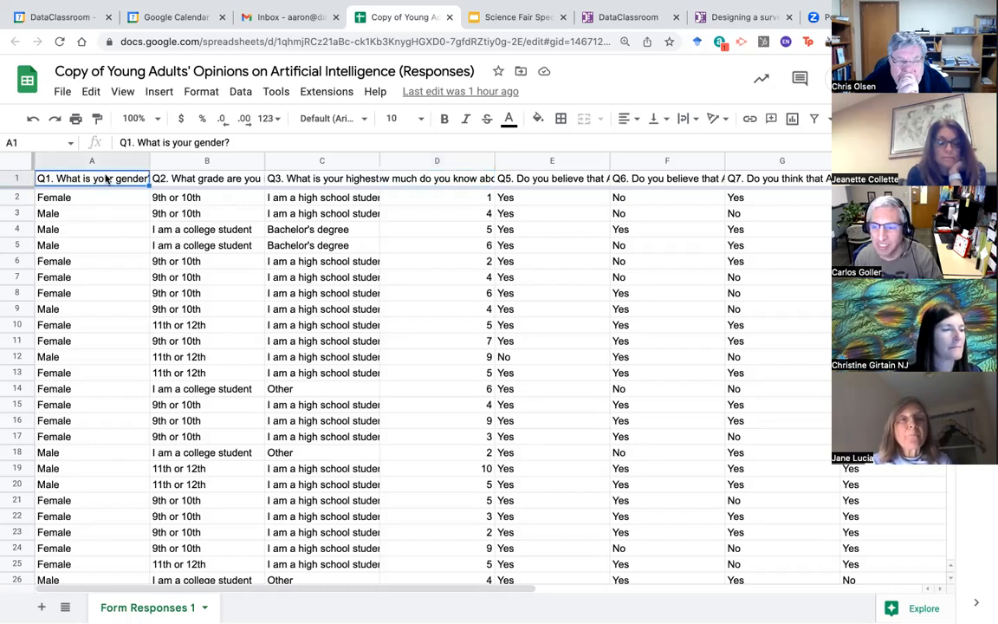
pyautogui.click(167, 178)
pyautogui.click(304, 180)
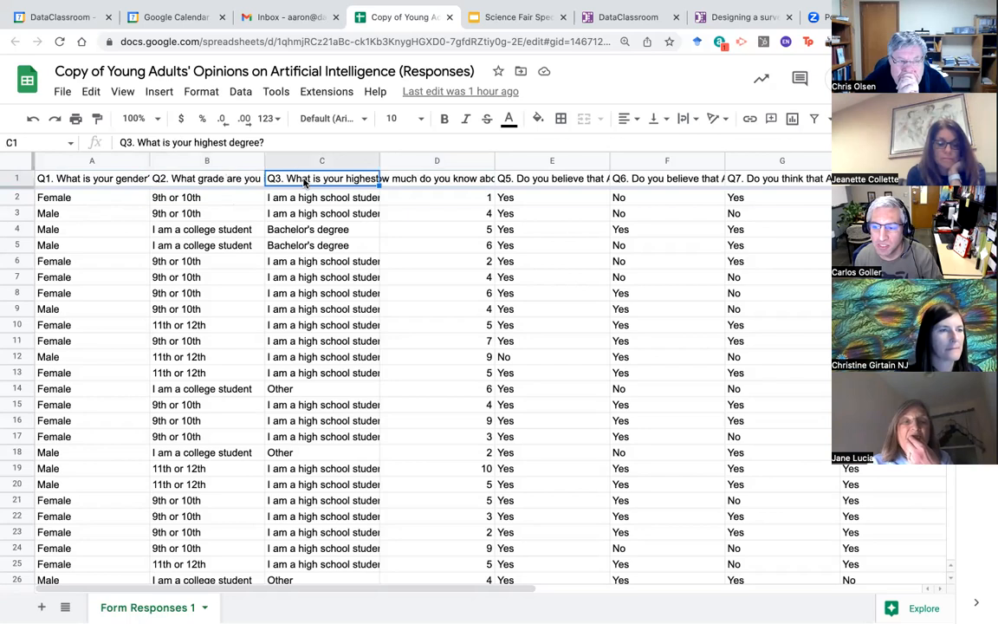
pyautogui.click(104, 180)
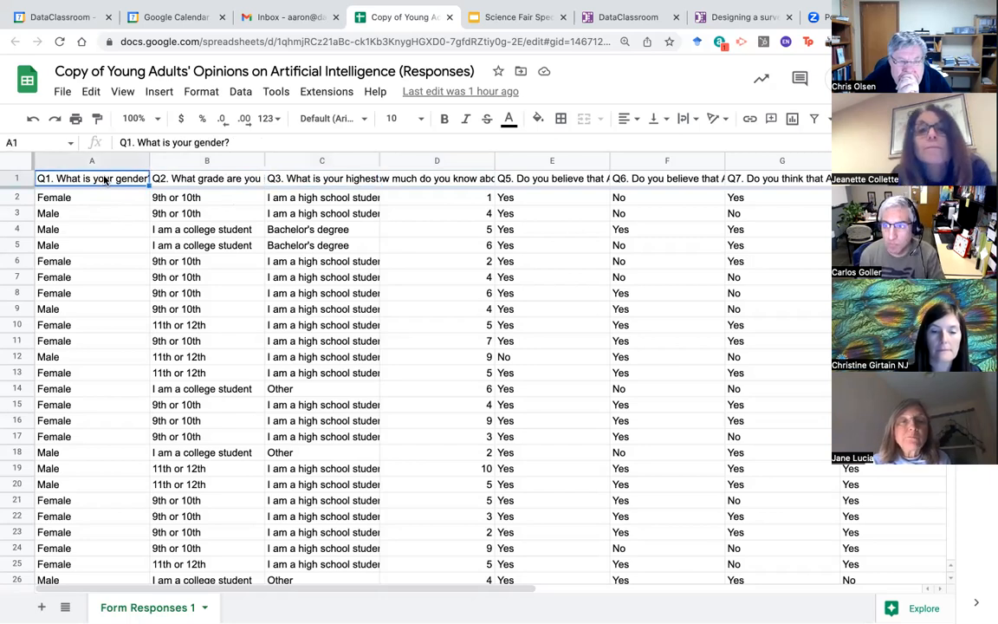
pyautogui.click(196, 184)
pyautogui.click(316, 184)
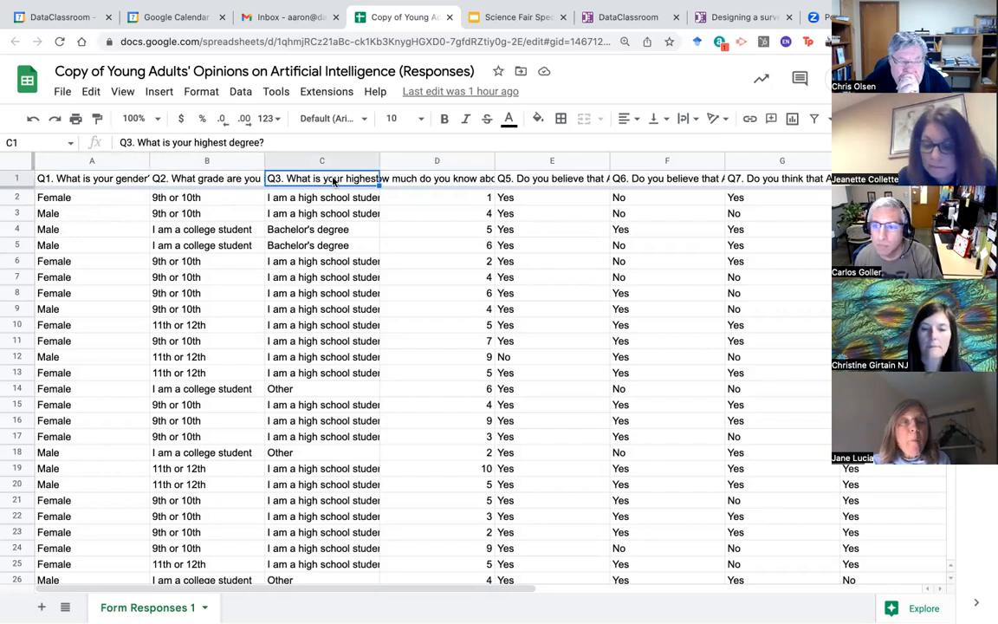
pyautogui.click(410, 180)
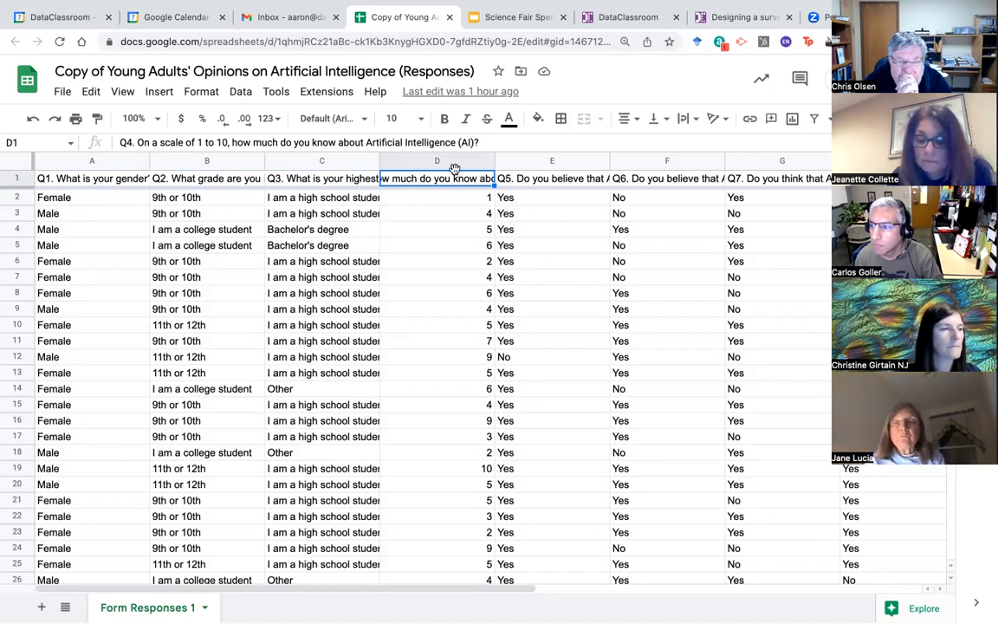
# Step: Review the answers in columns D–H, select the sheet's web address, and return to DataClassroom
pyautogui.click(410, 163)
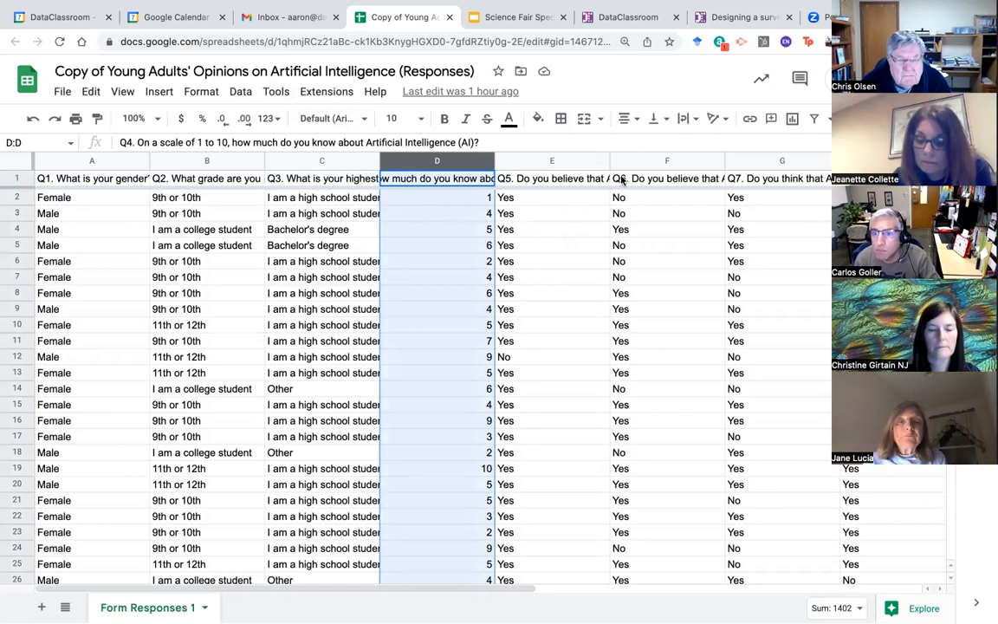
pyautogui.click(553, 161)
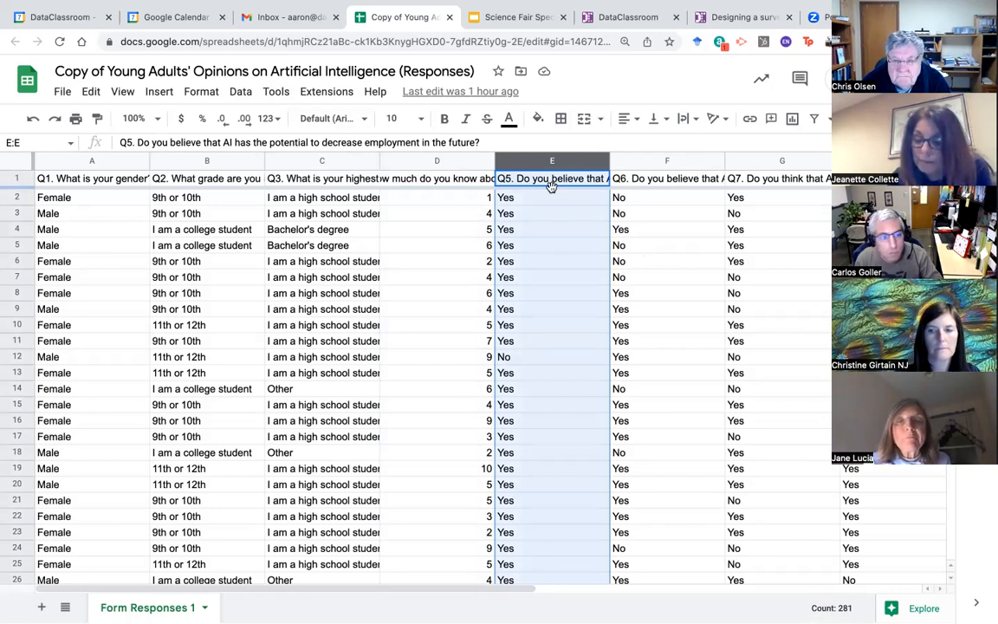
pyautogui.click(642, 160)
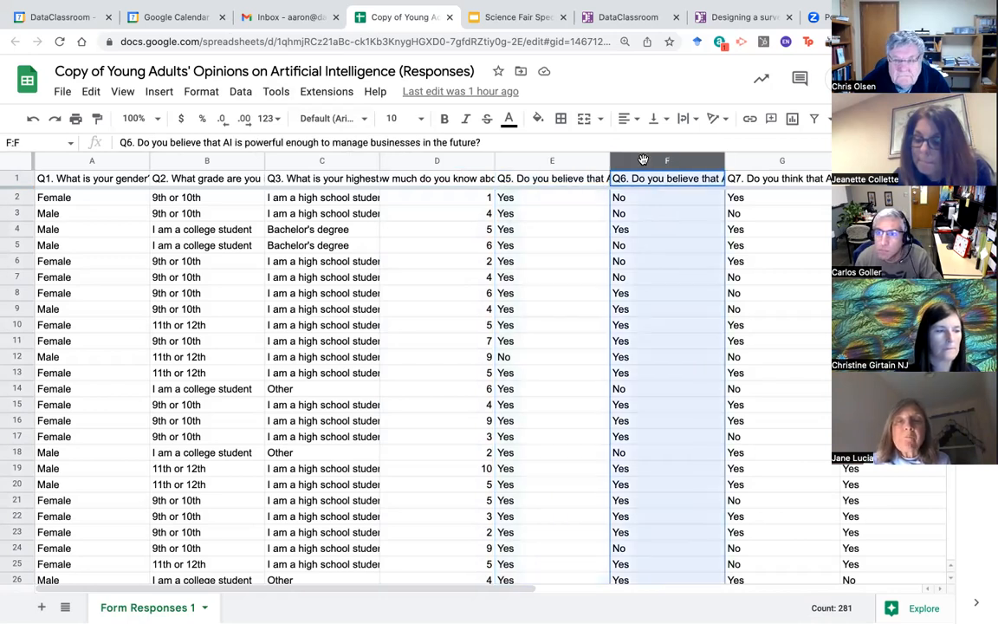
pyautogui.click(758, 162)
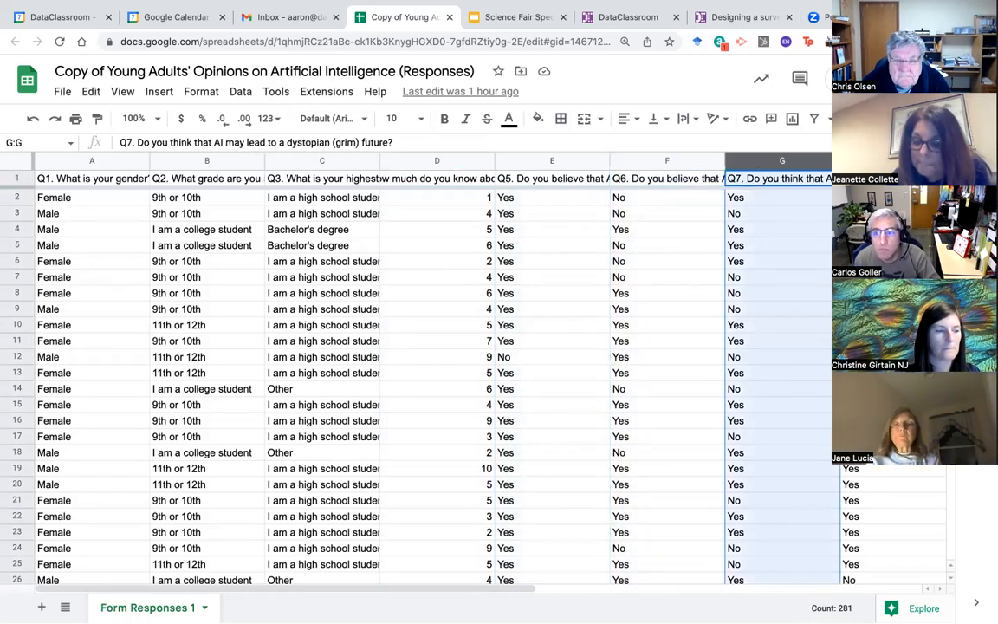
pyautogui.click(875, 161)
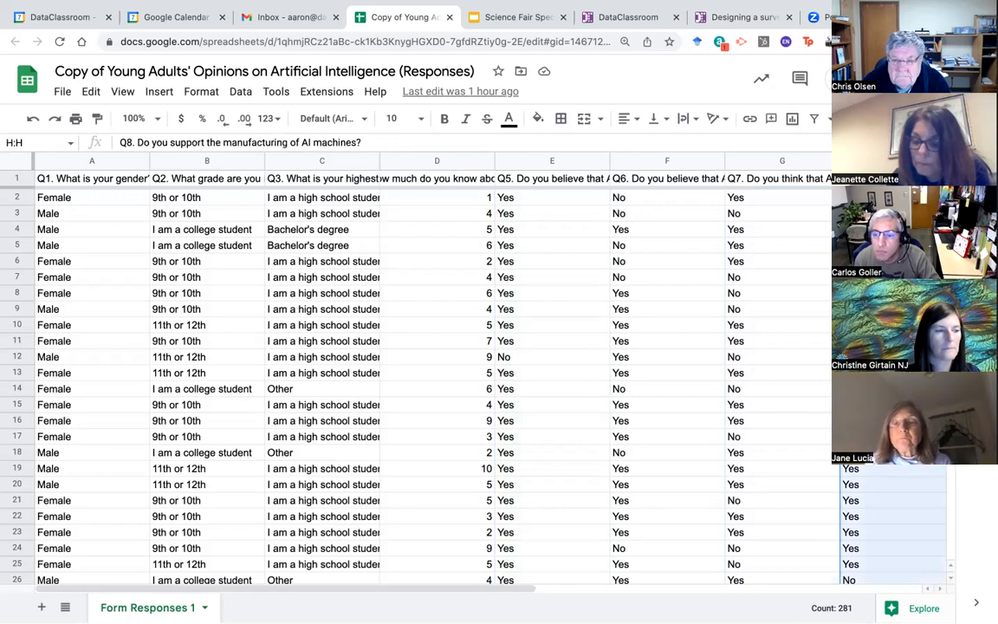
pyautogui.click(559, 245)
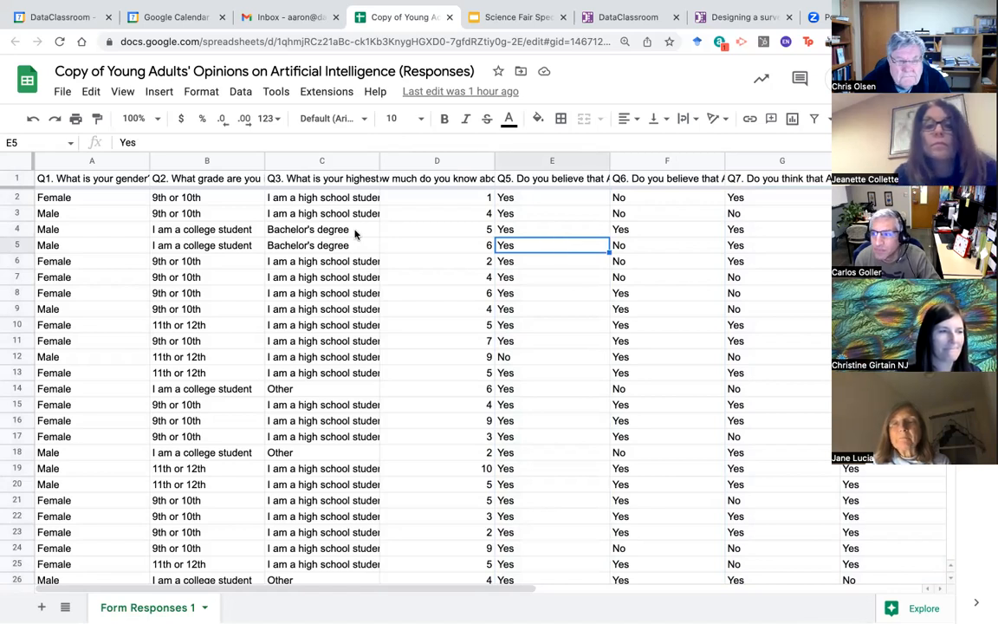
pyautogui.click(445, 205)
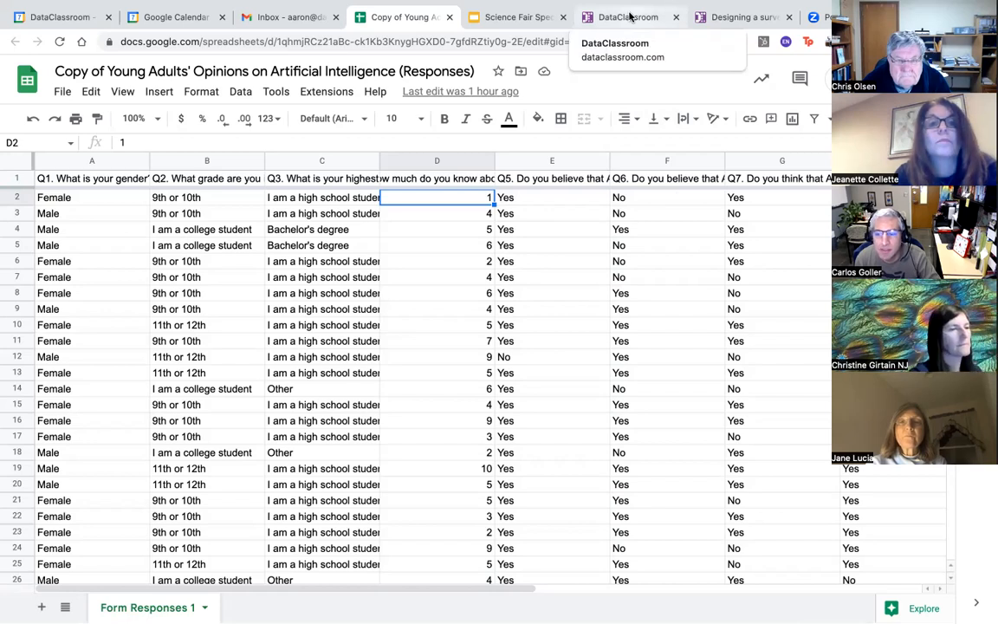
pyautogui.click(325, 41)
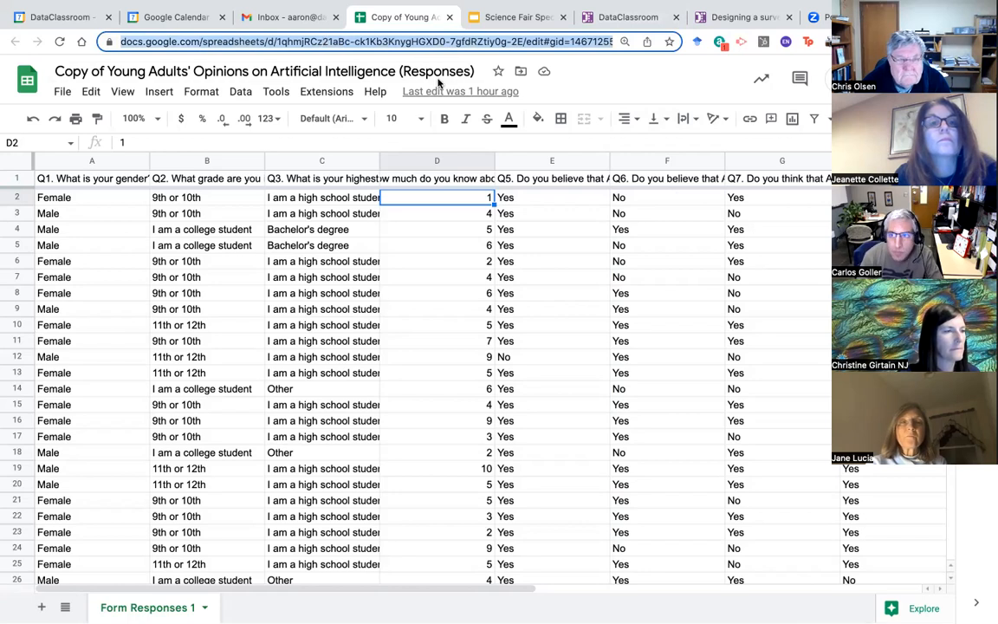
pyautogui.click(639, 19)
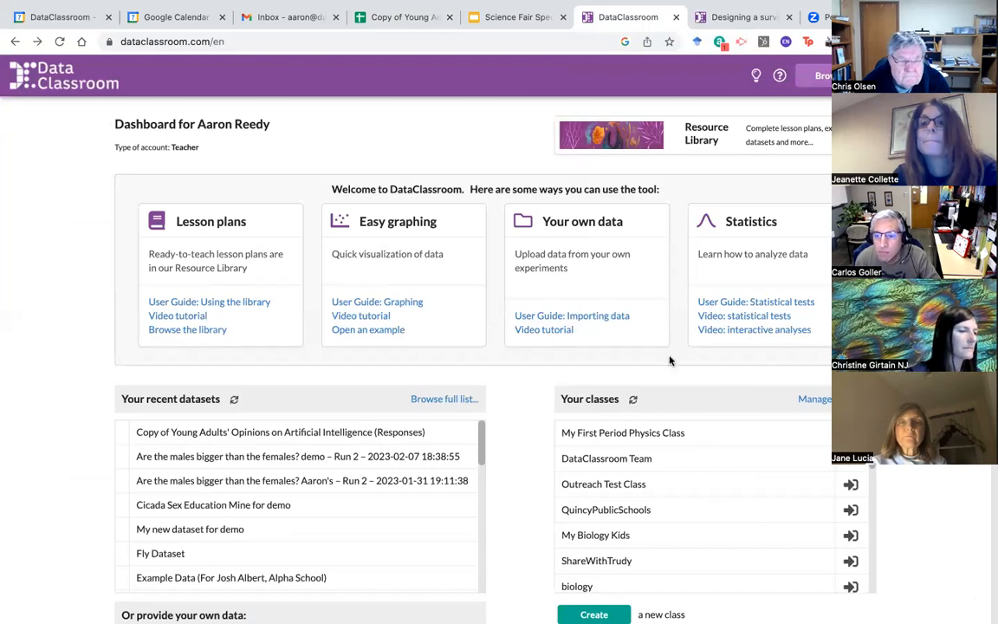
# Step: Import the survey by fetching the pasted Google Sheet link, saving it under the duplicate sheet name
pyautogui.scroll(-4, 513, 415)
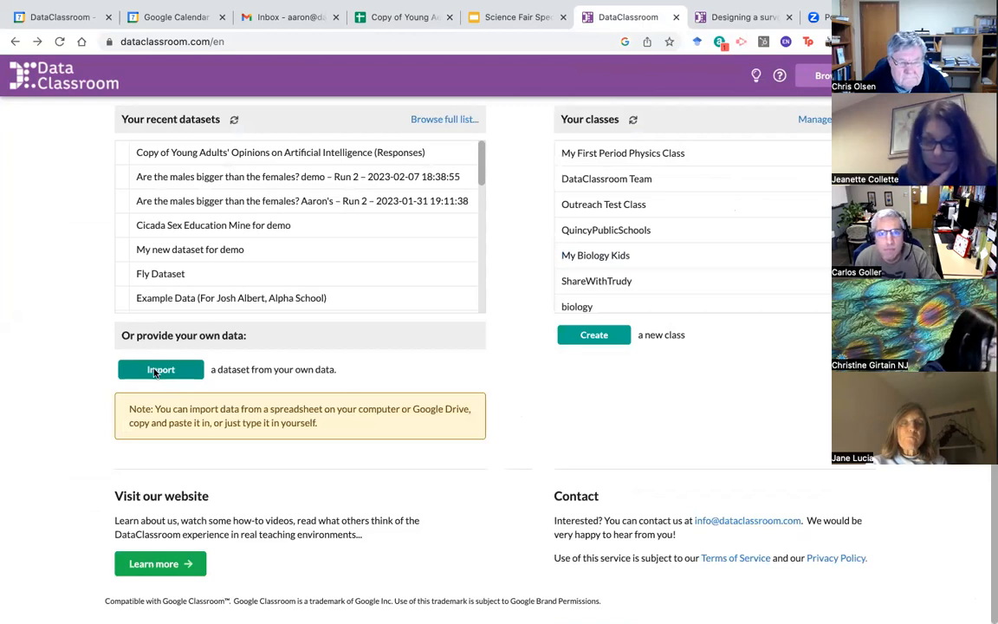
pyautogui.click(154, 371)
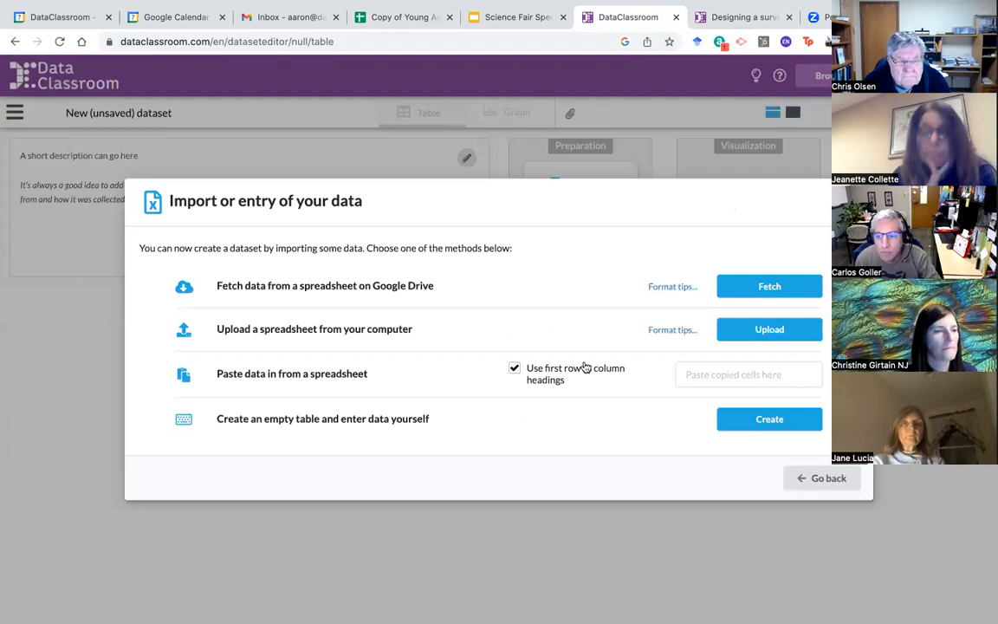
pyautogui.click(779, 290)
pyautogui.click(289, 353)
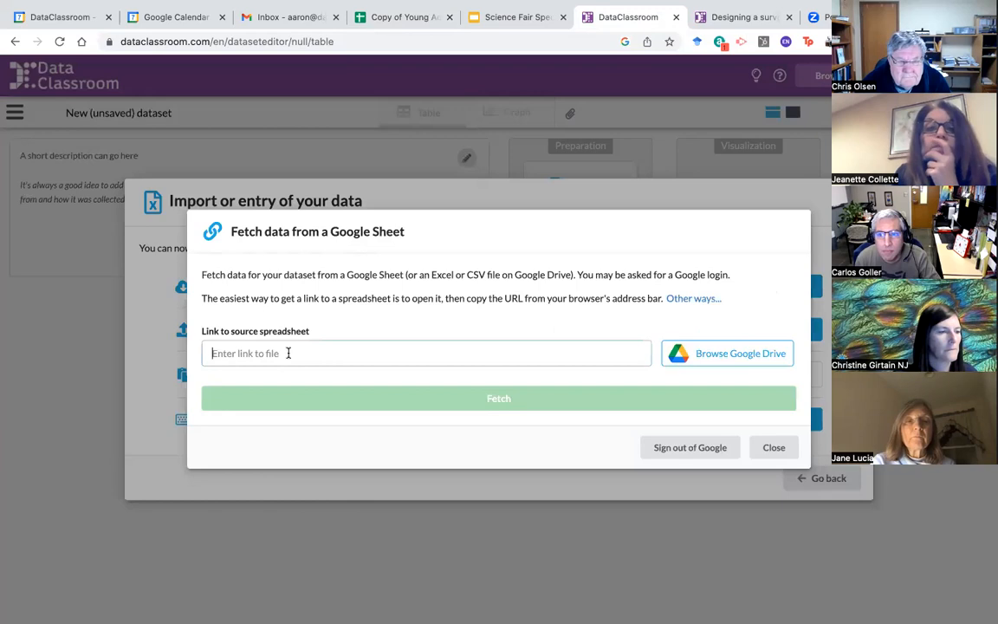
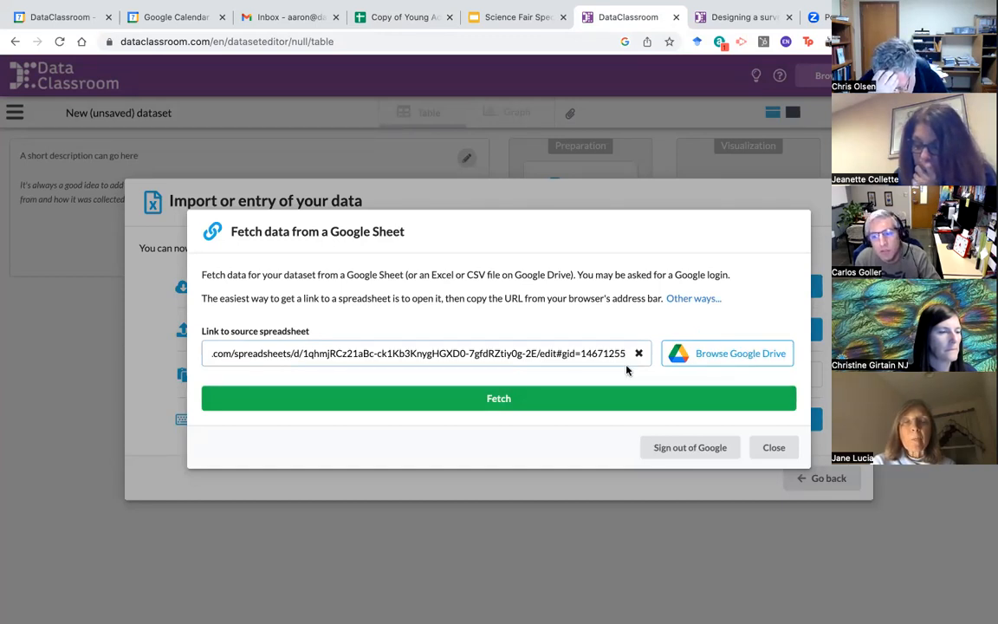
pyautogui.click(491, 401)
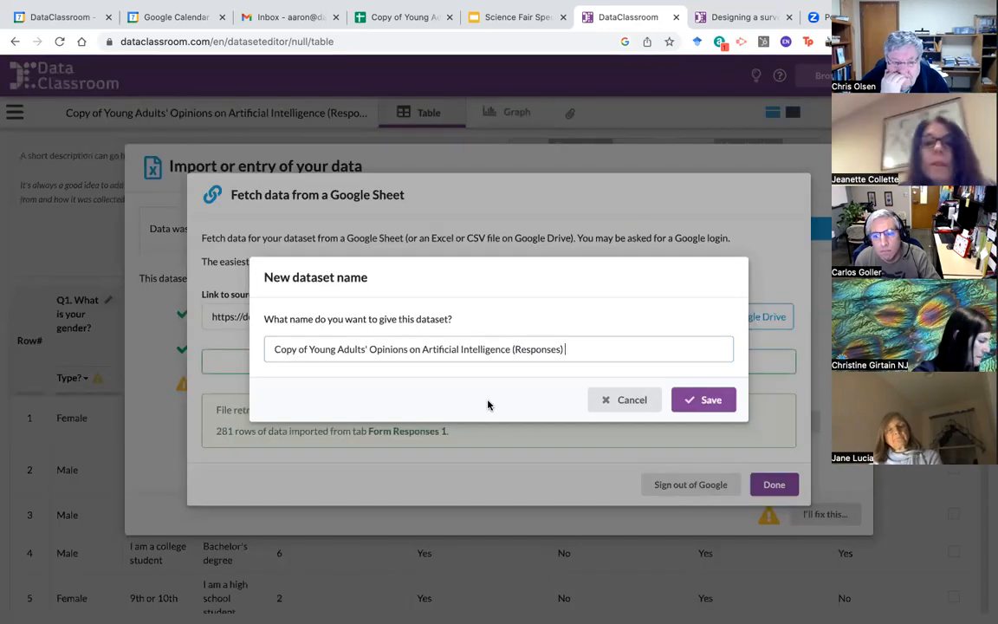
pyautogui.click(710, 401)
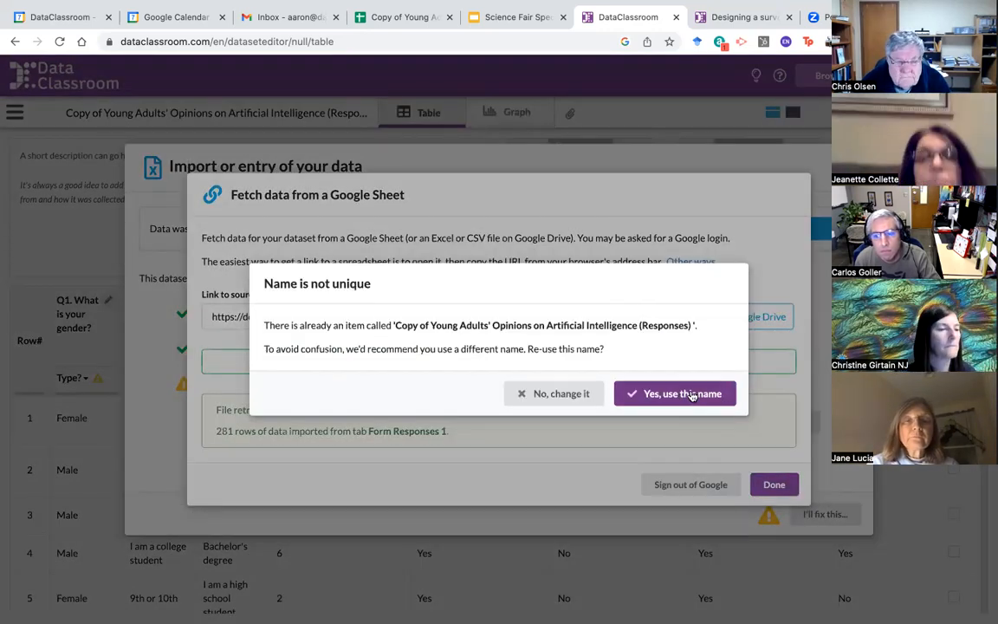
pyautogui.click(685, 393)
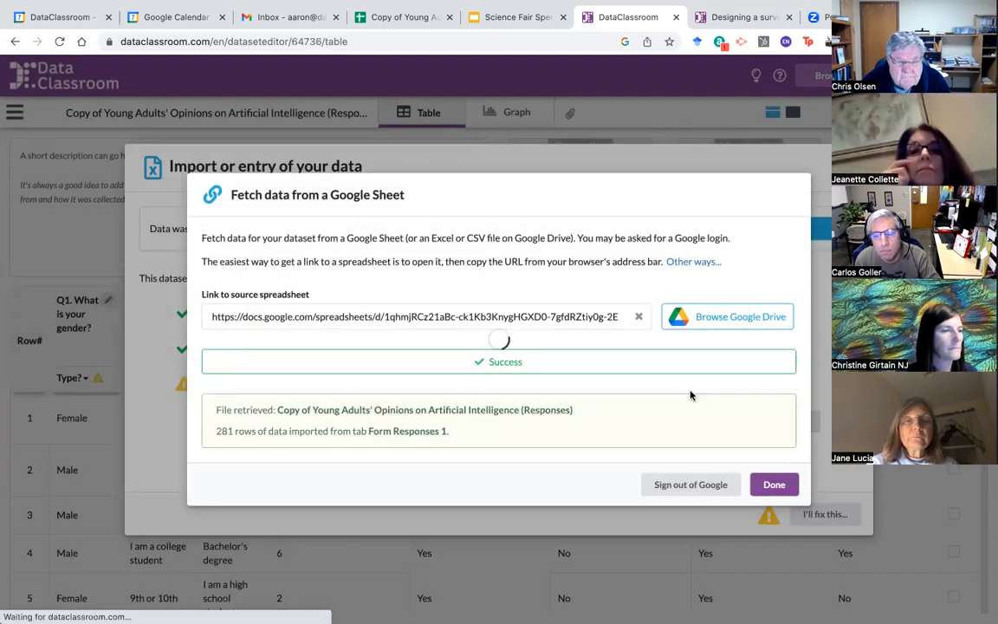
# Step: Close the successful fetch notice and dismiss the import checks to view the survey table
pyautogui.click(773, 484)
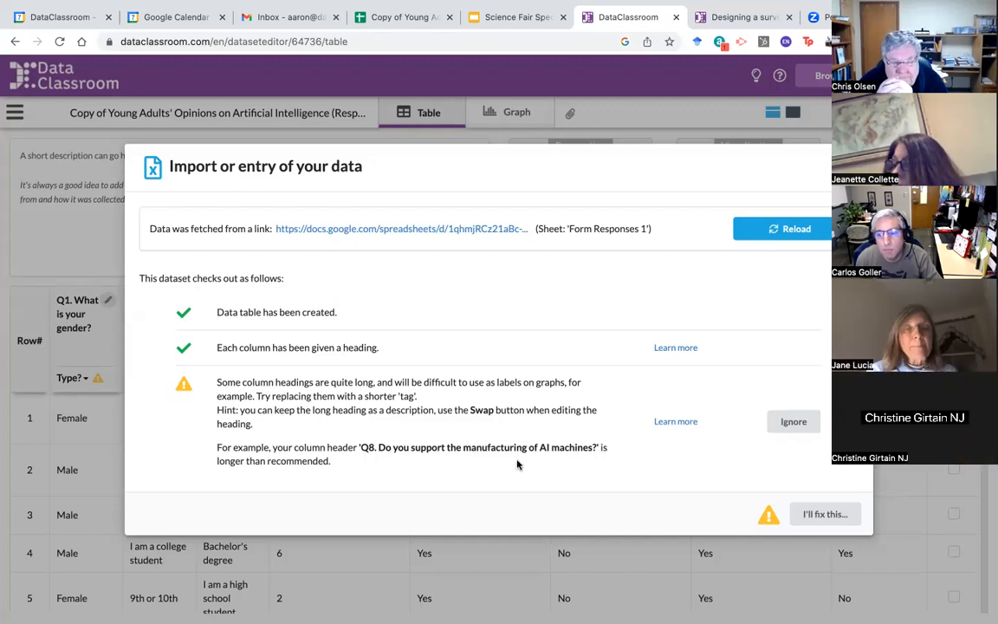
pyautogui.click(815, 514)
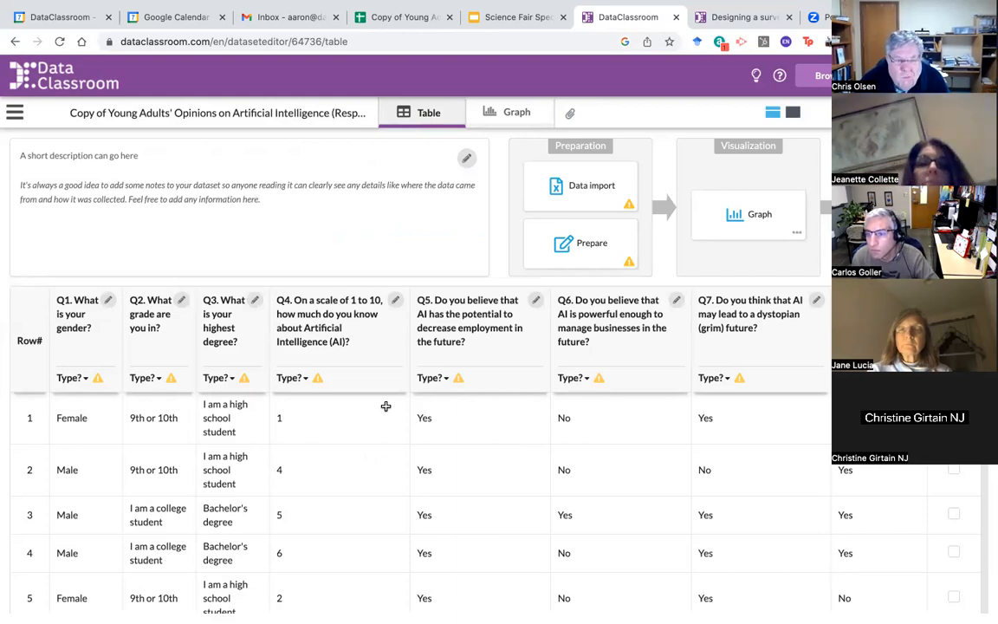
# Step: Rename the Q1 column to Gender, keeping the question as its description, and make it categorical
pyautogui.click(108, 300)
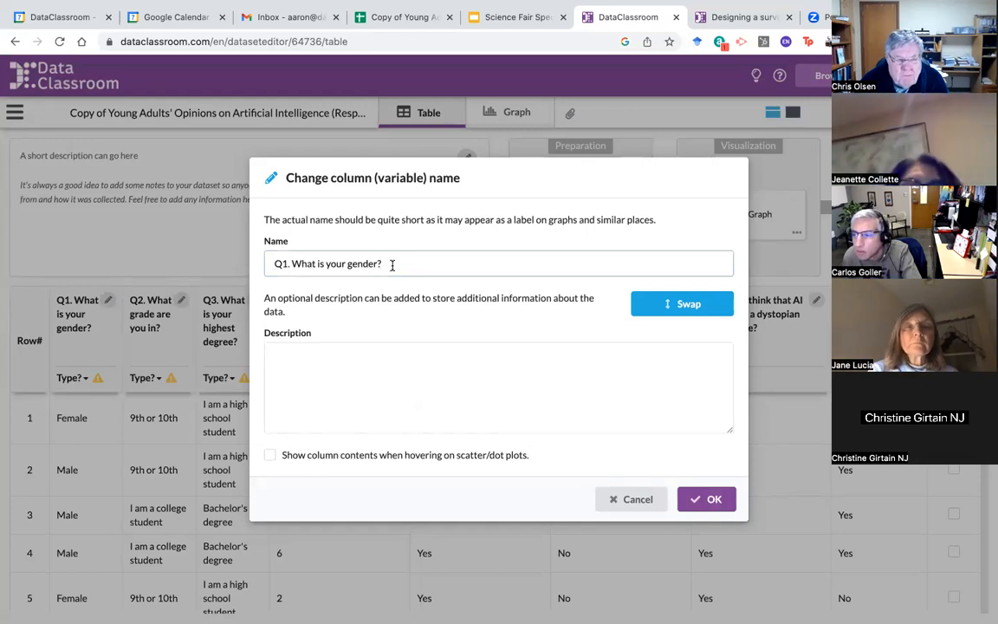
pyautogui.click(690, 305)
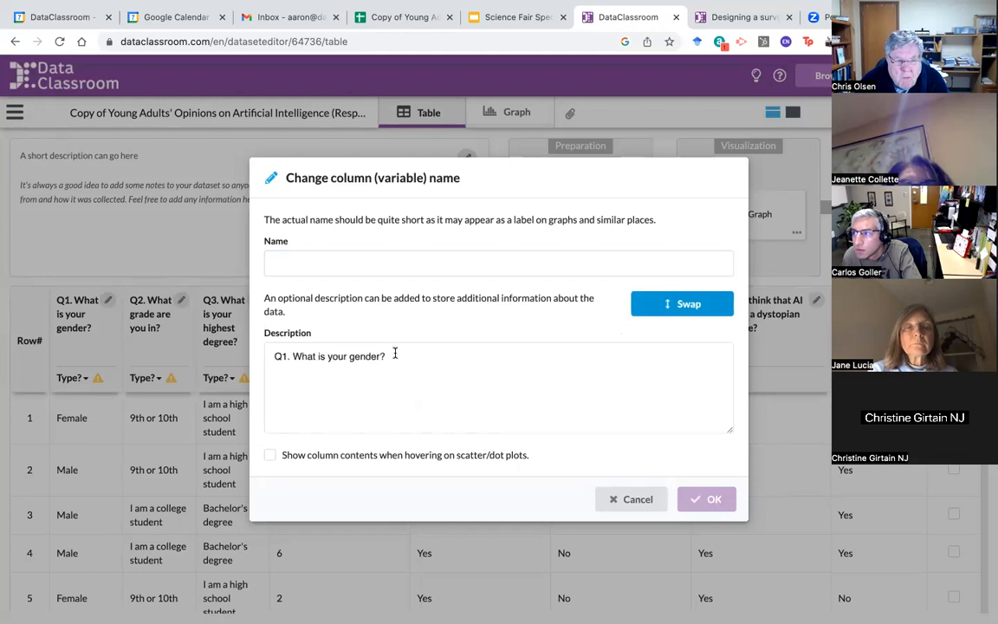
pyautogui.click(339, 264)
pyautogui.write('Gender')
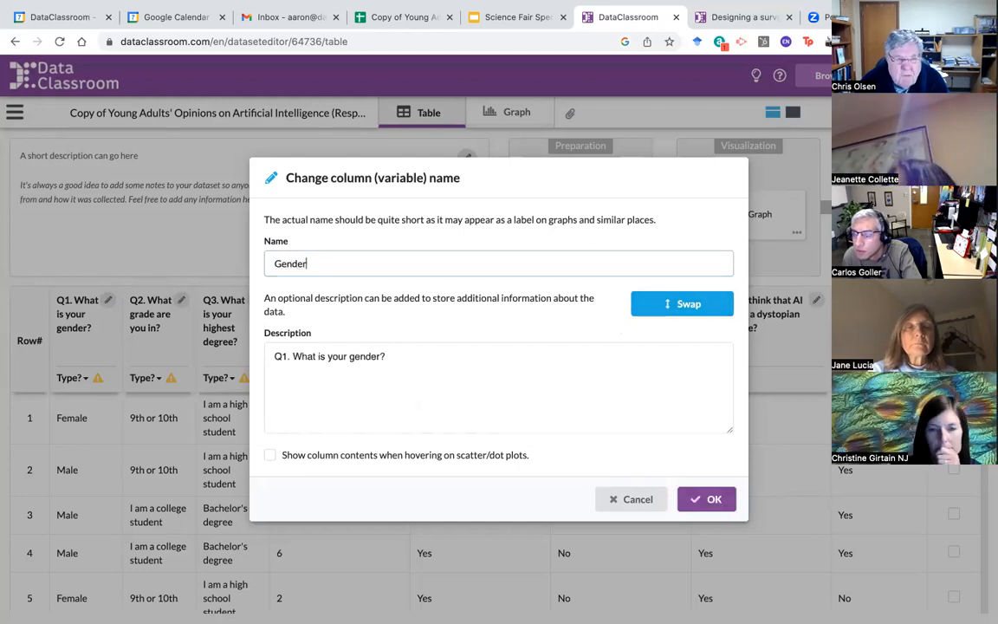
pyautogui.click(711, 500)
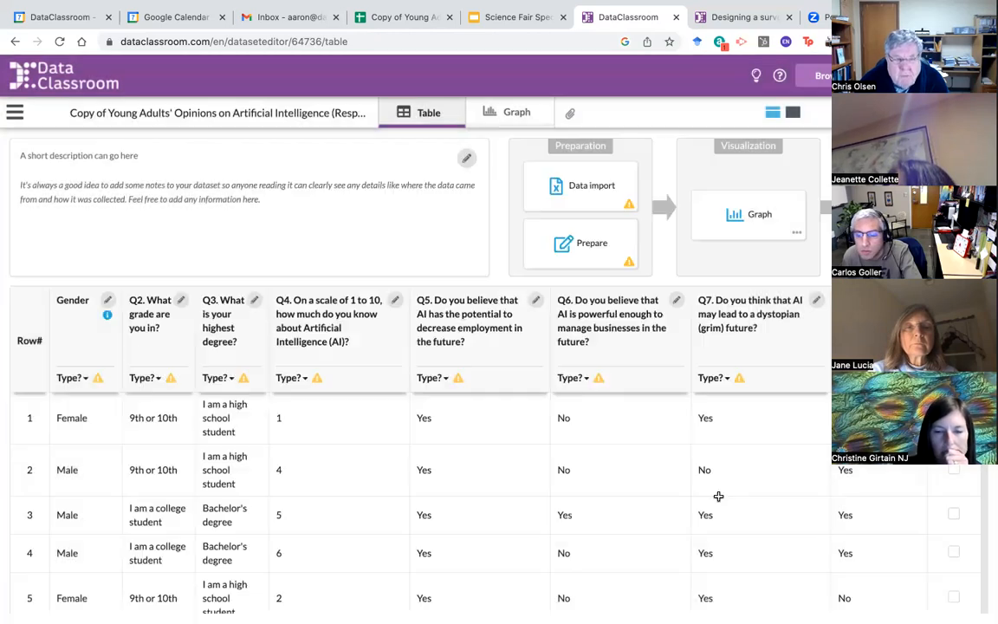
pyautogui.click(82, 382)
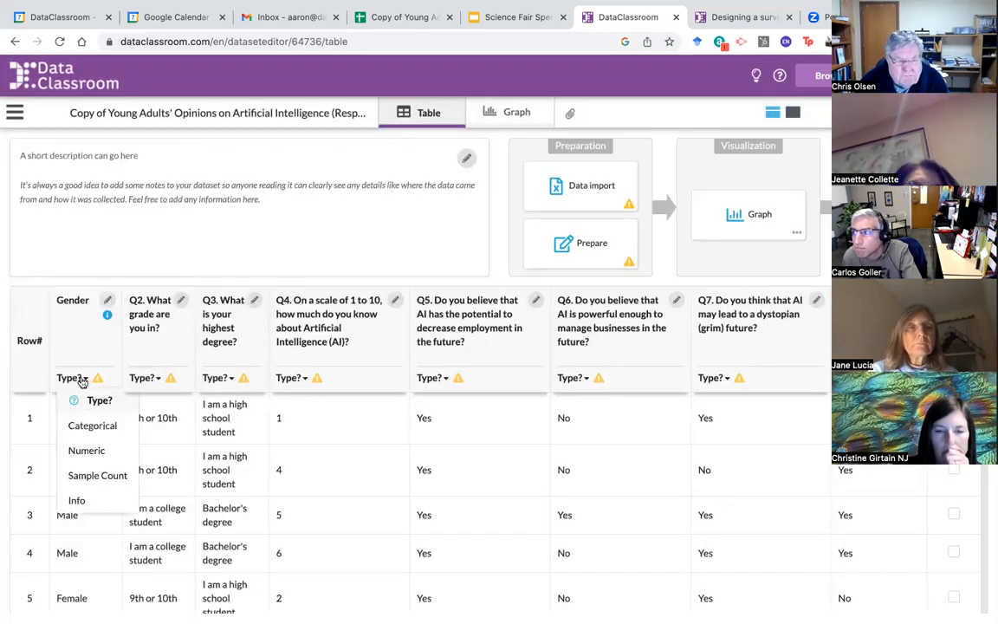
pyautogui.click(83, 422)
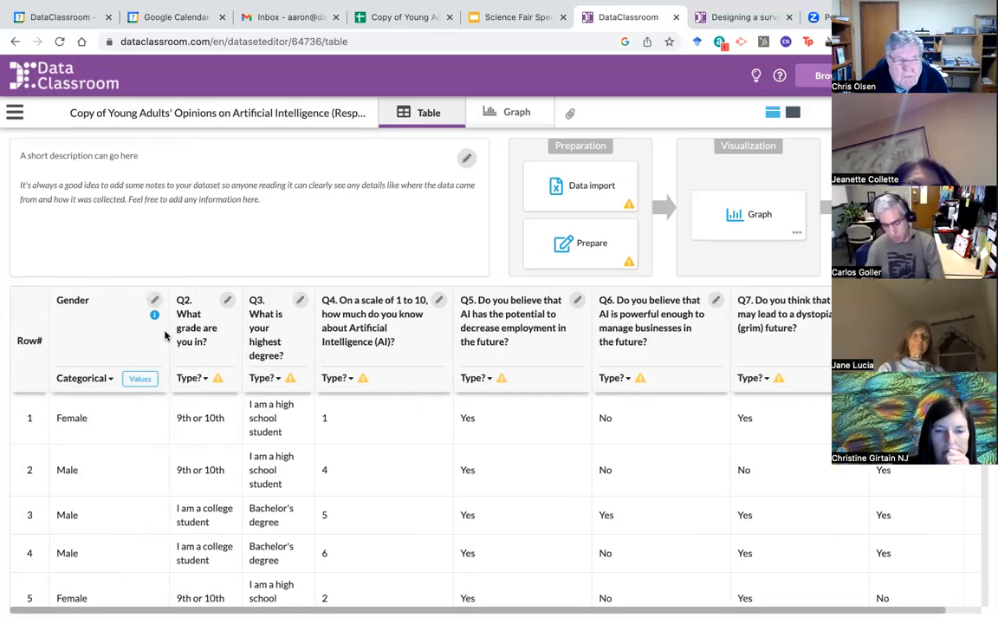
# Step: Rename Q2 to Grade and Q3 to Highest Ed Level, moving each question into its description
pyautogui.moveTo(155, 317)
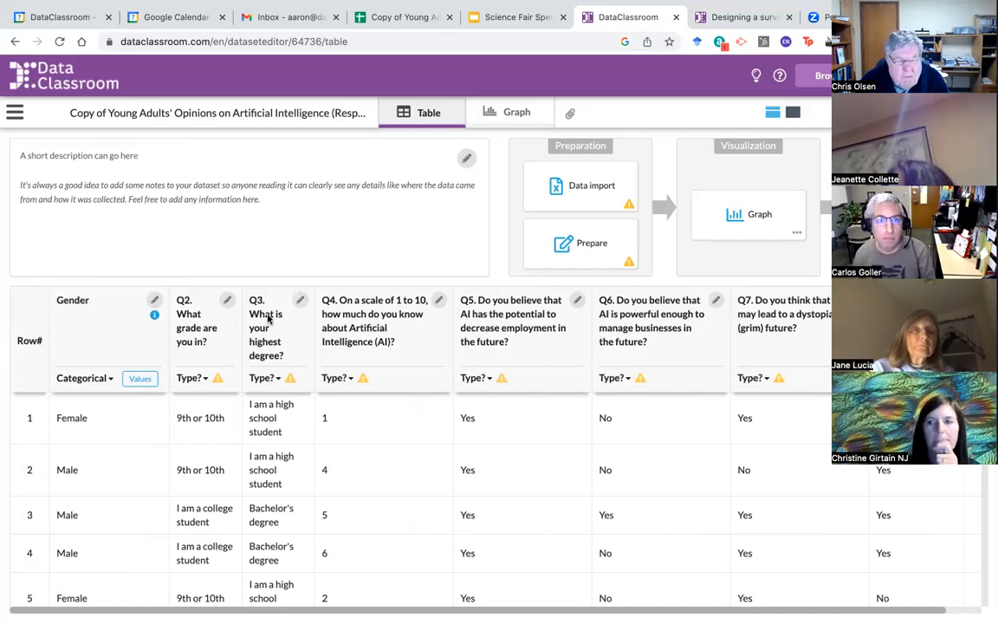
pyautogui.click(227, 300)
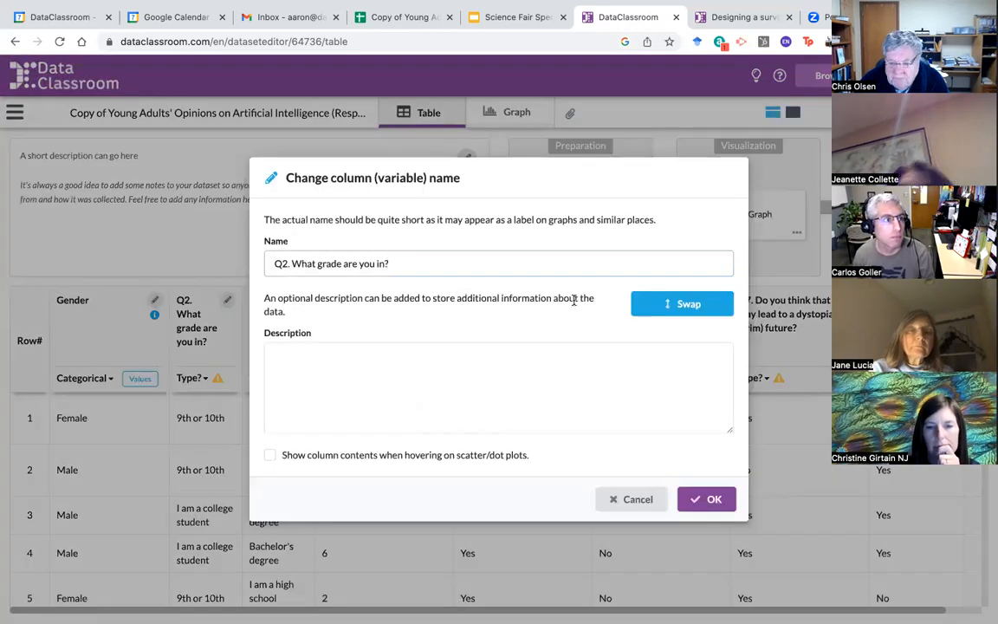
pyautogui.click(667, 304)
pyautogui.click(274, 262)
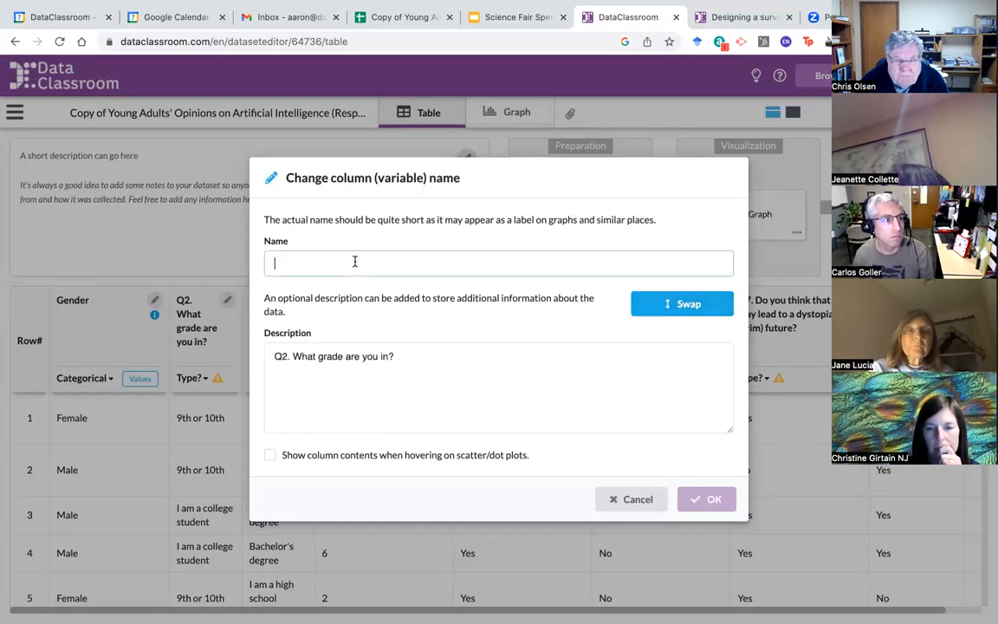
pyautogui.write('Grade')
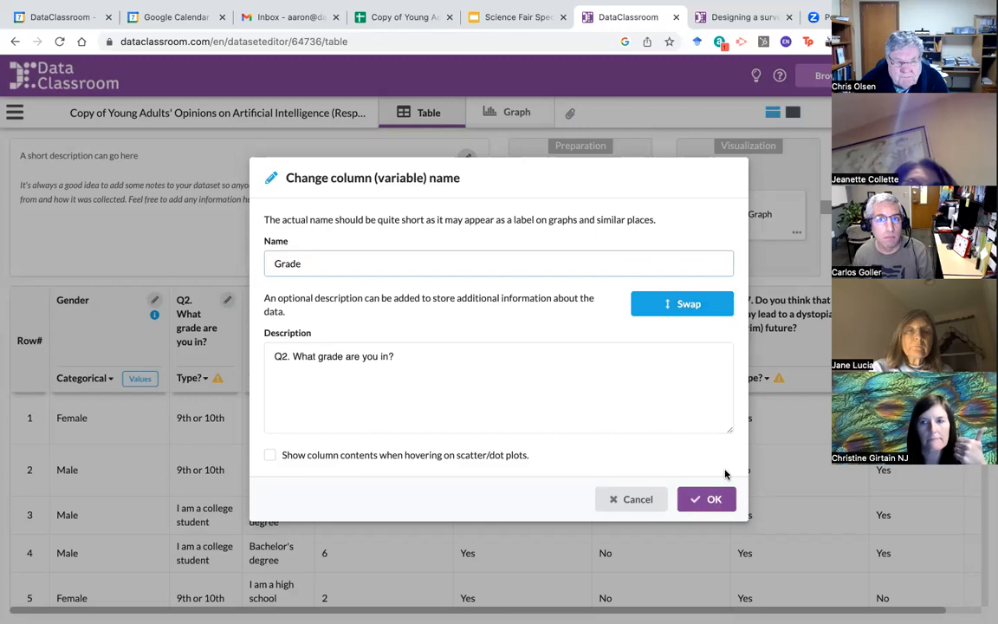
pyautogui.click(618, 464)
pyautogui.press('Return')
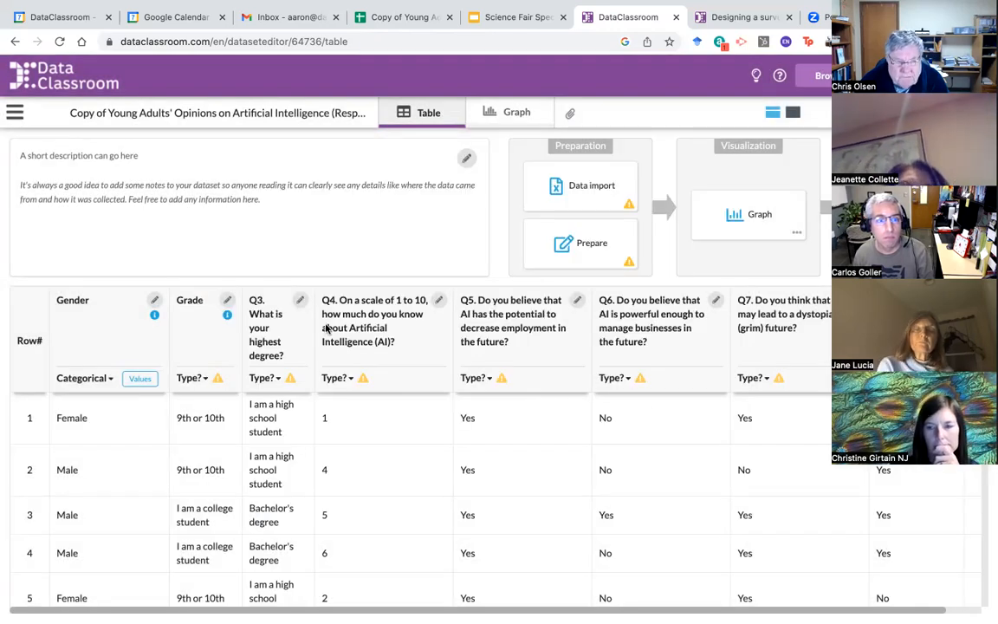
pyautogui.click(301, 300)
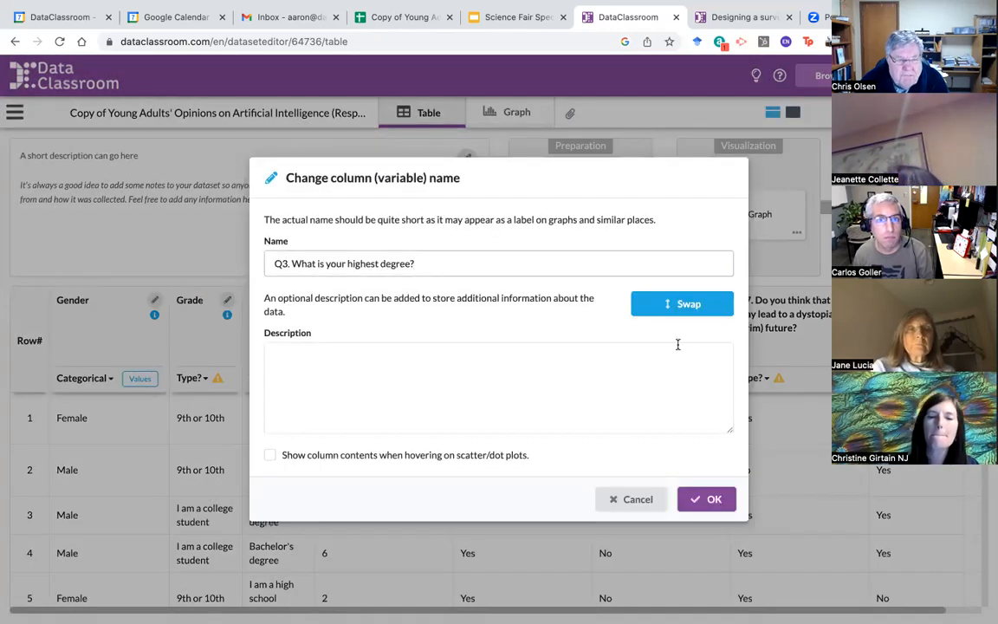
pyautogui.click(686, 305)
pyautogui.click(377, 263)
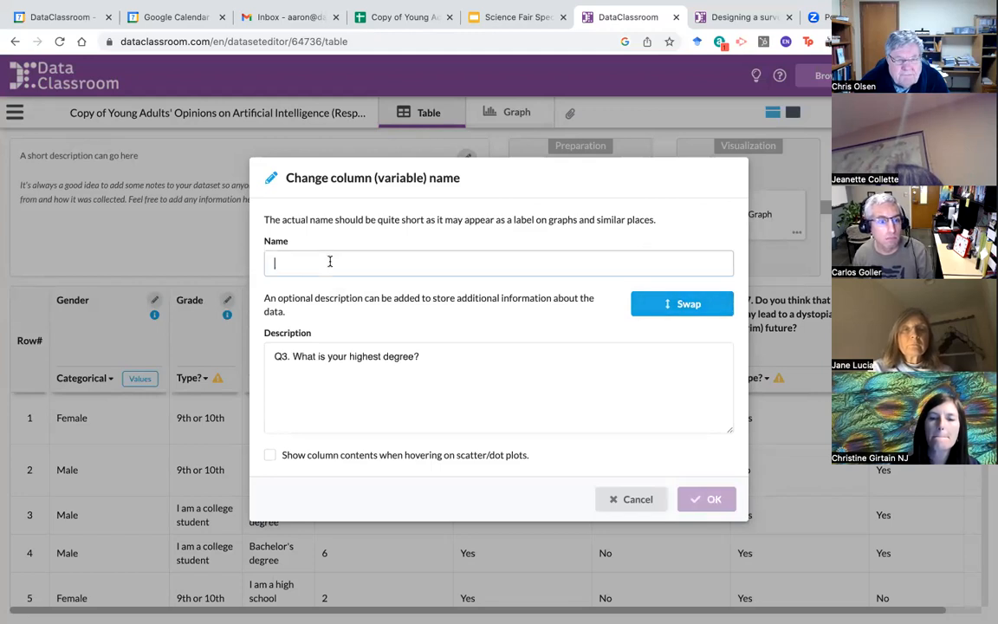
pyautogui.write('Highest Ed Level')
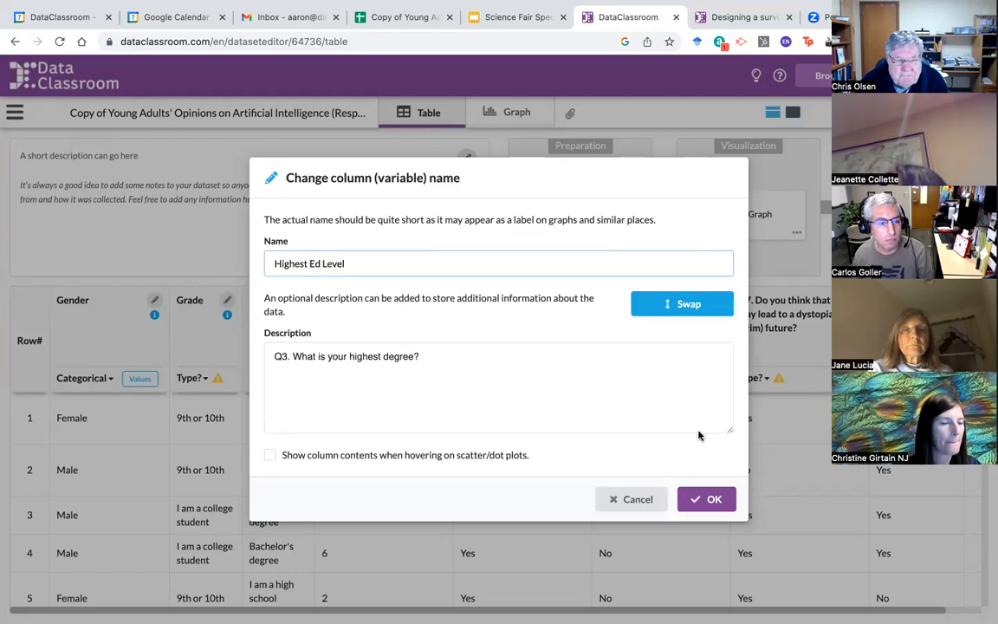
pyautogui.click(712, 497)
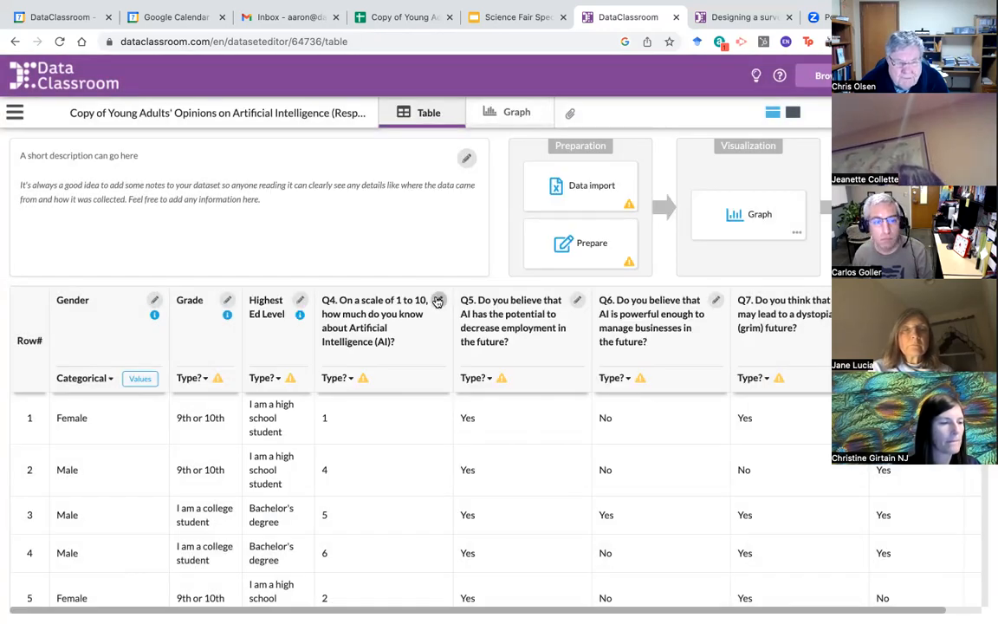
# Step: Rename Q4 to Self Reported Knowledge (1-10), keeping the full question as its description
pyautogui.click(437, 300)
pyautogui.click(681, 305)
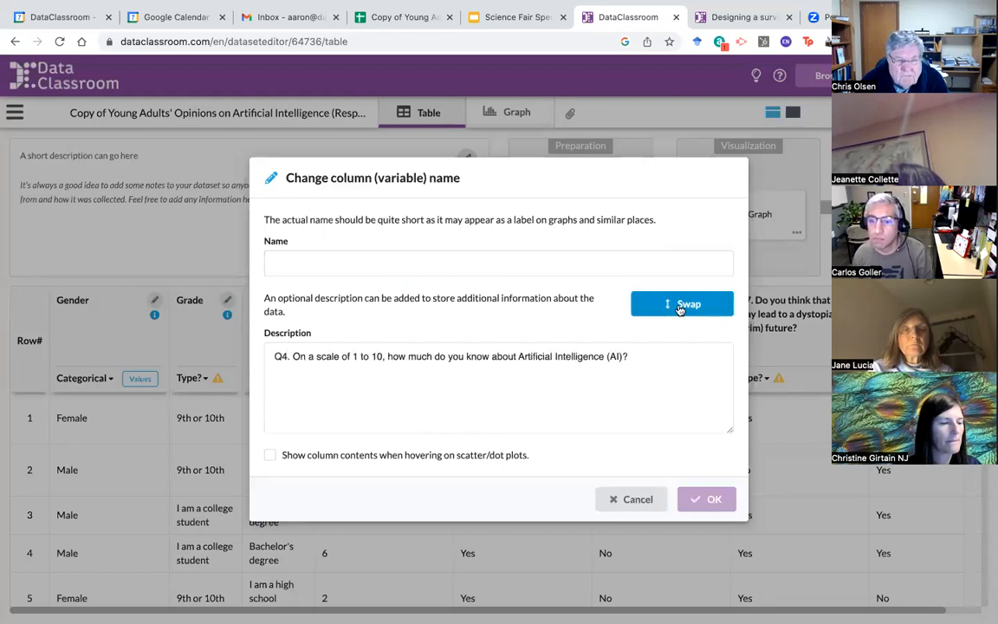
pyautogui.click(273, 264)
pyautogui.write('Self Reported Knowledge (1-10')
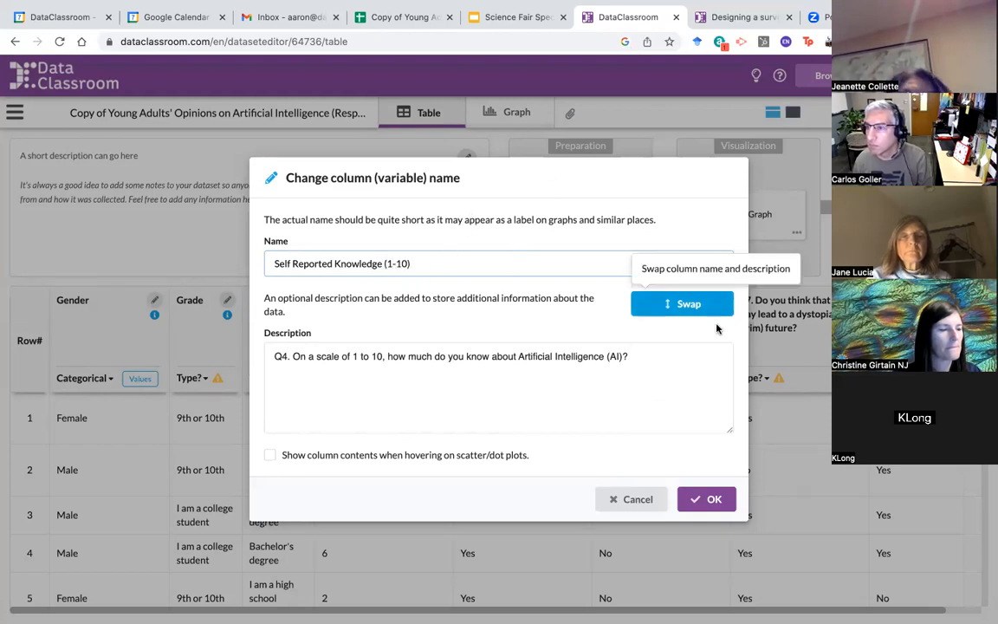
pyautogui.click(712, 500)
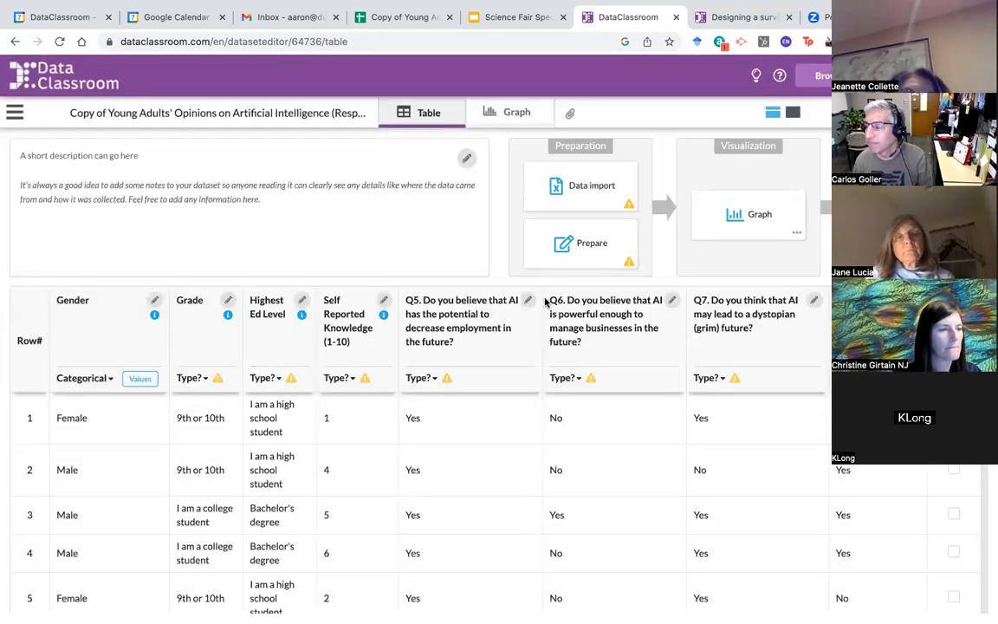
# Step: Rename the Q5 column to Decrease Employment Belief, correcting the misspelling after the first attempt
pyautogui.click(528, 299)
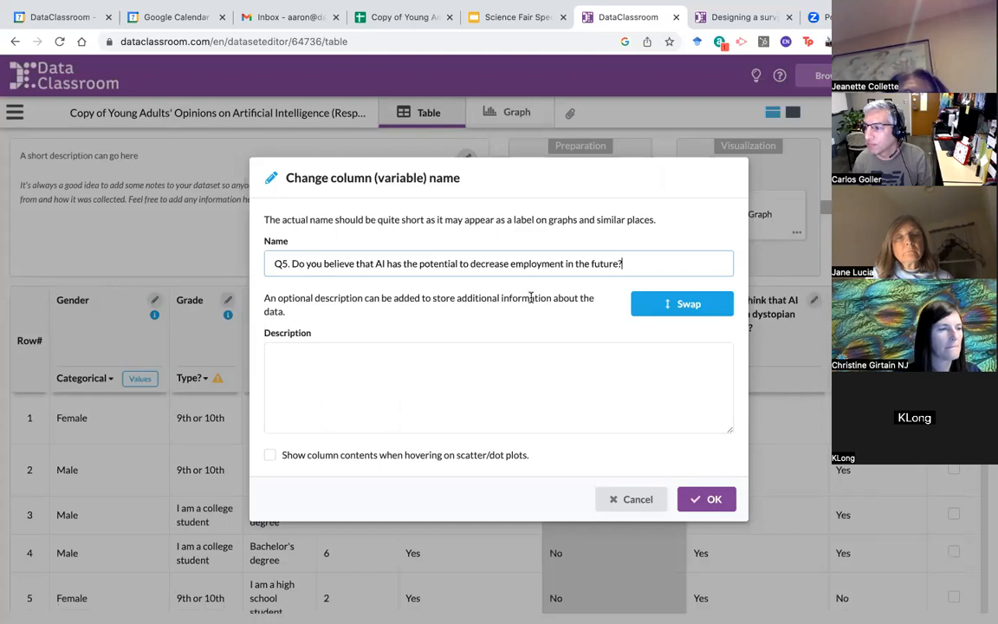
pyautogui.click(698, 305)
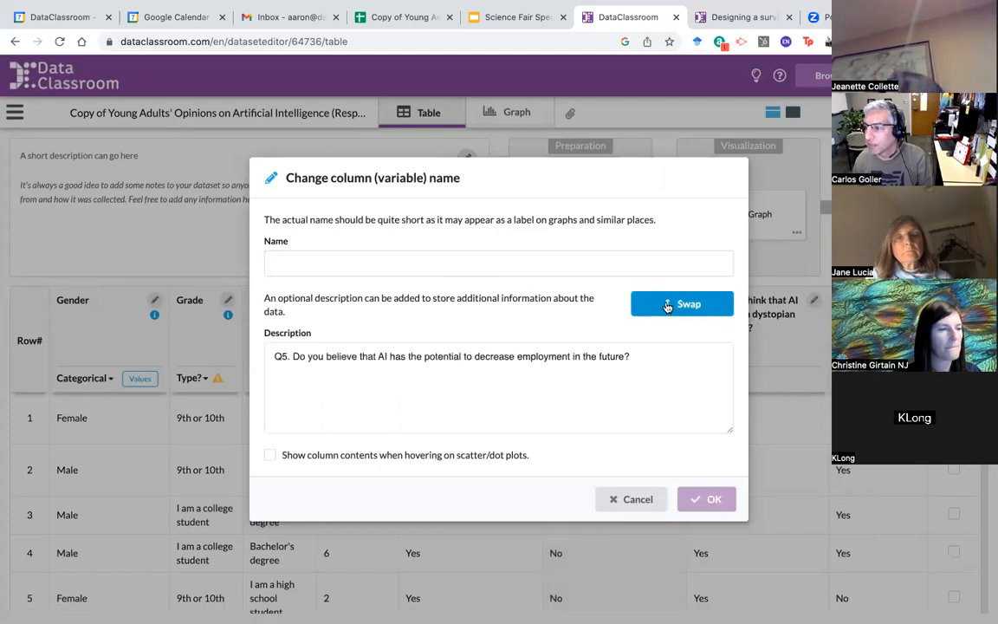
pyautogui.click(352, 250)
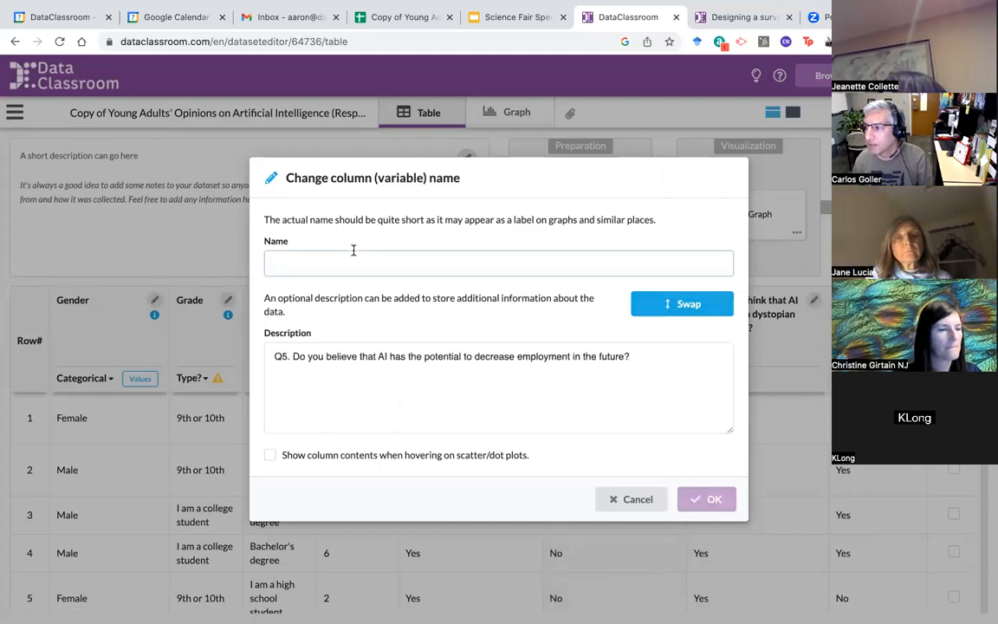
pyautogui.write('Dec')
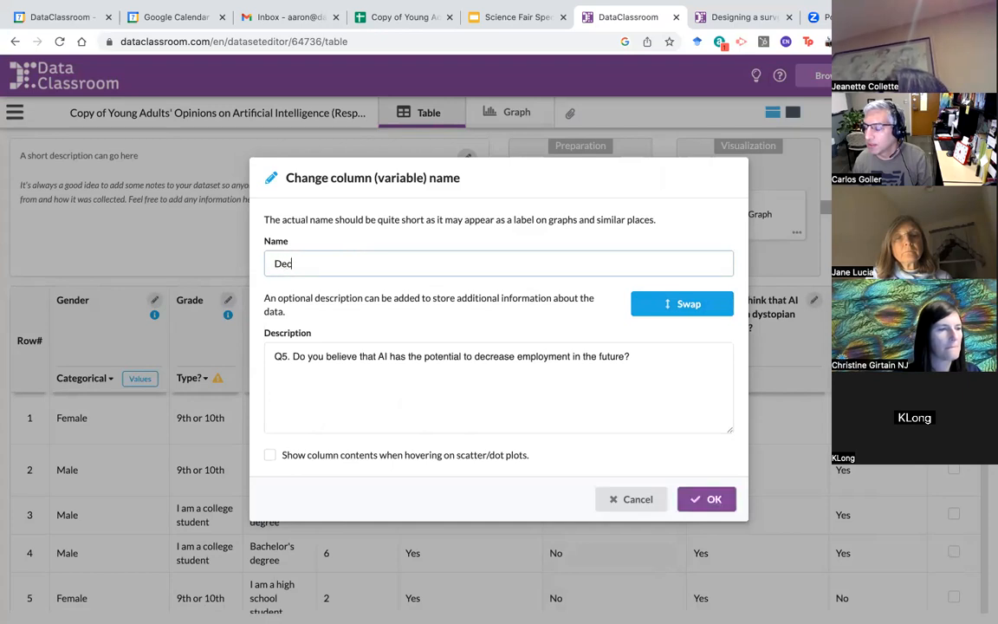
pyautogui.write('re')
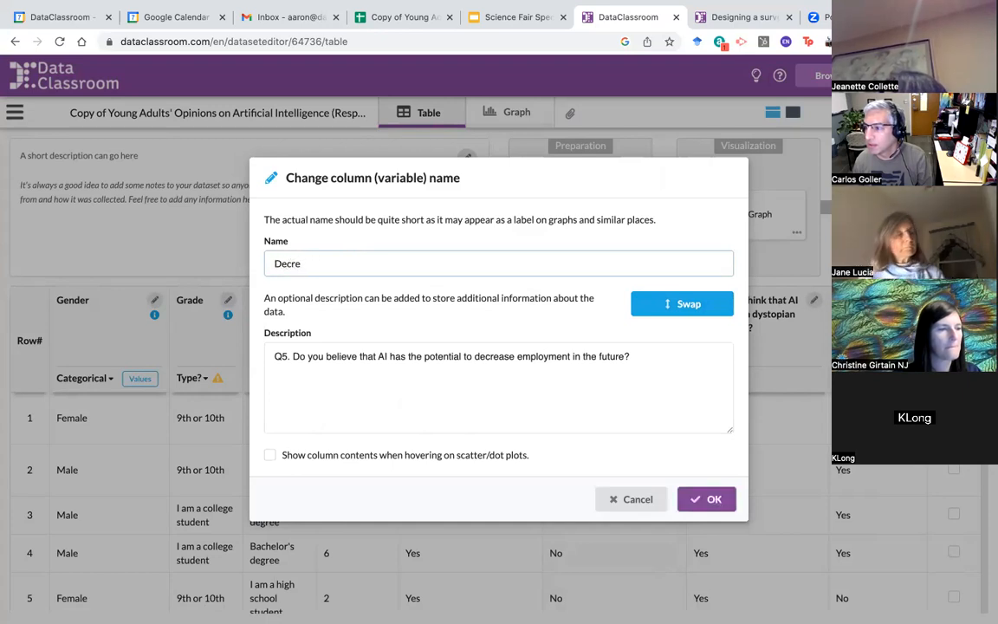
pyautogui.write('asese Empl')
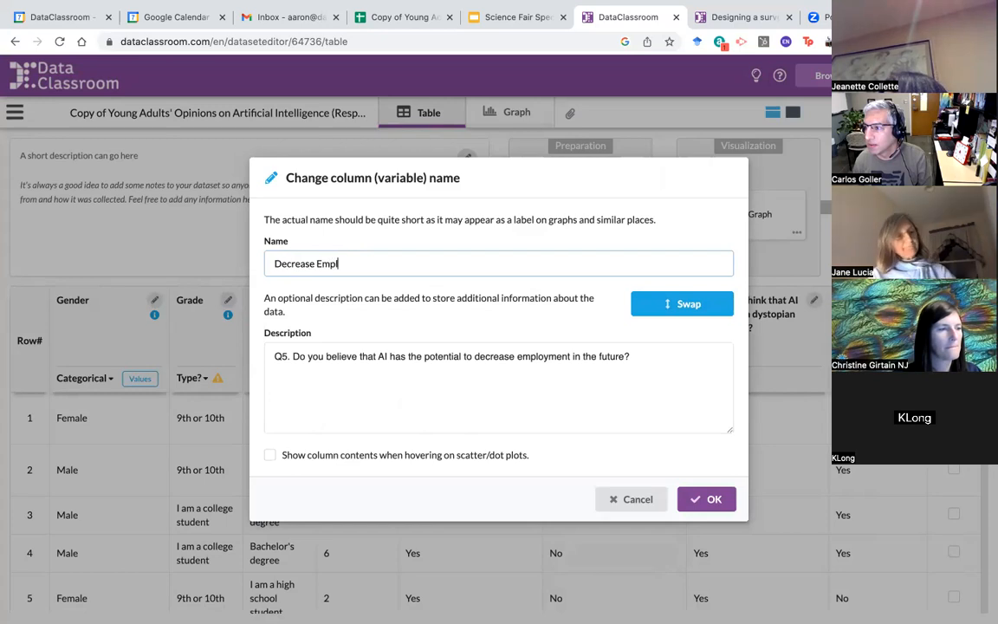
pyautogui.write('oyment')
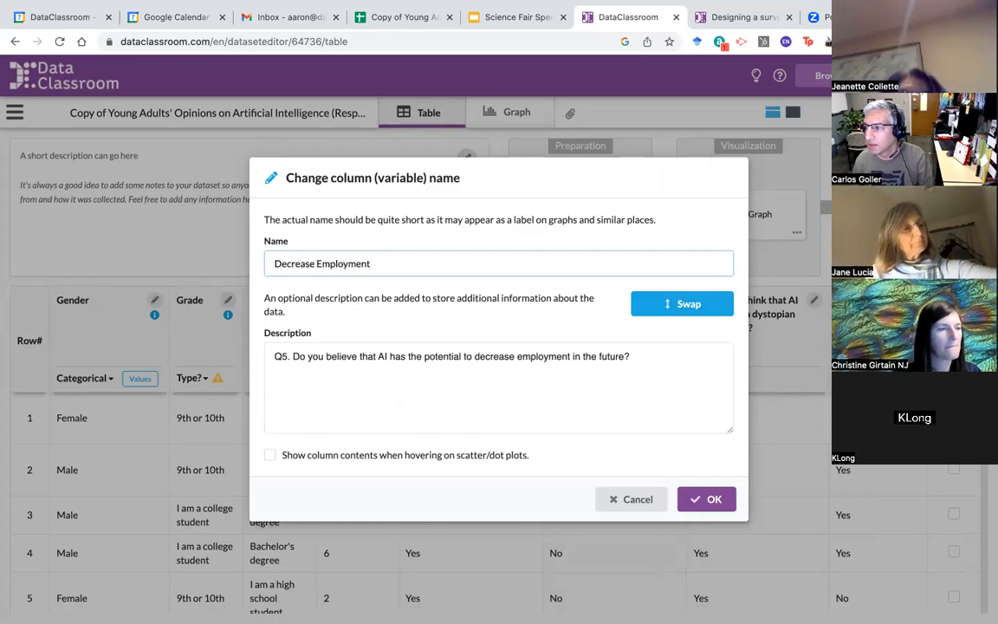
pyautogui.write(' Beleif')
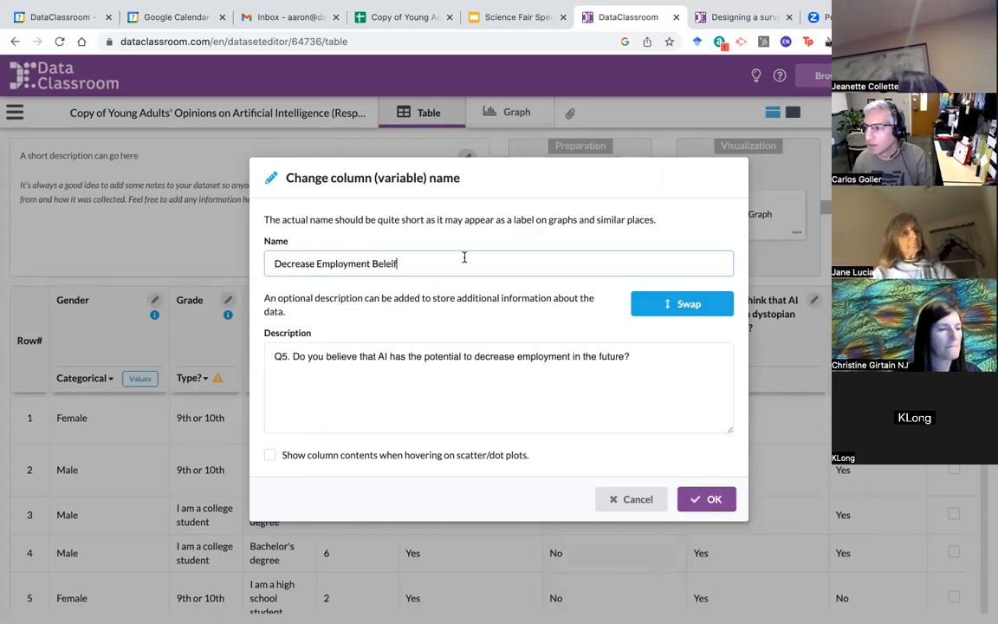
pyautogui.click(714, 499)
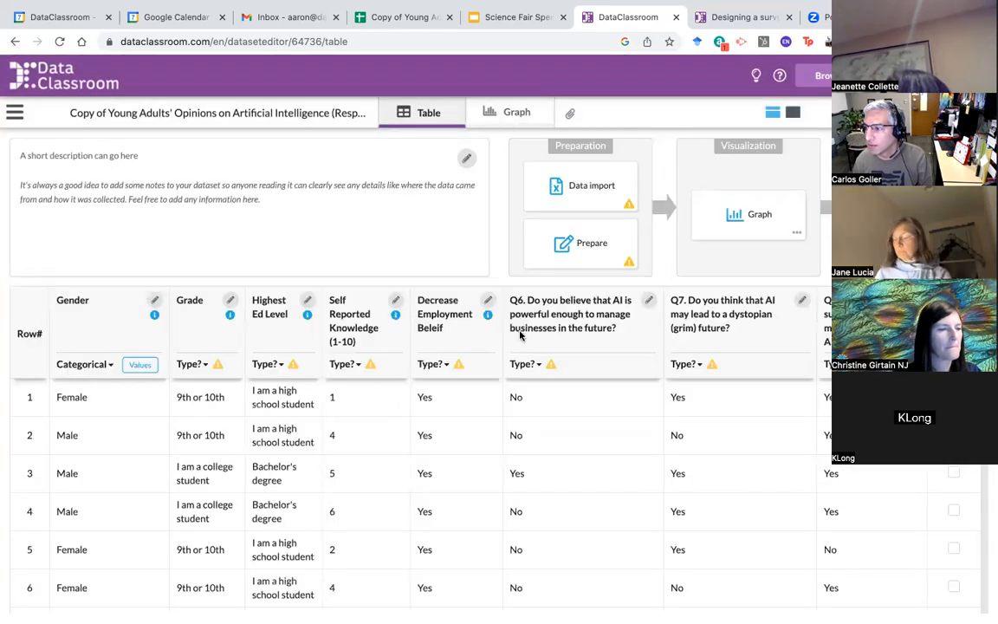
pyautogui.click(487, 301)
pyautogui.click(394, 263)
pyautogui.press('BackSpace')
pyautogui.press('BackSpace')
pyautogui.press('BackSpace')
pyautogui.write('ief')
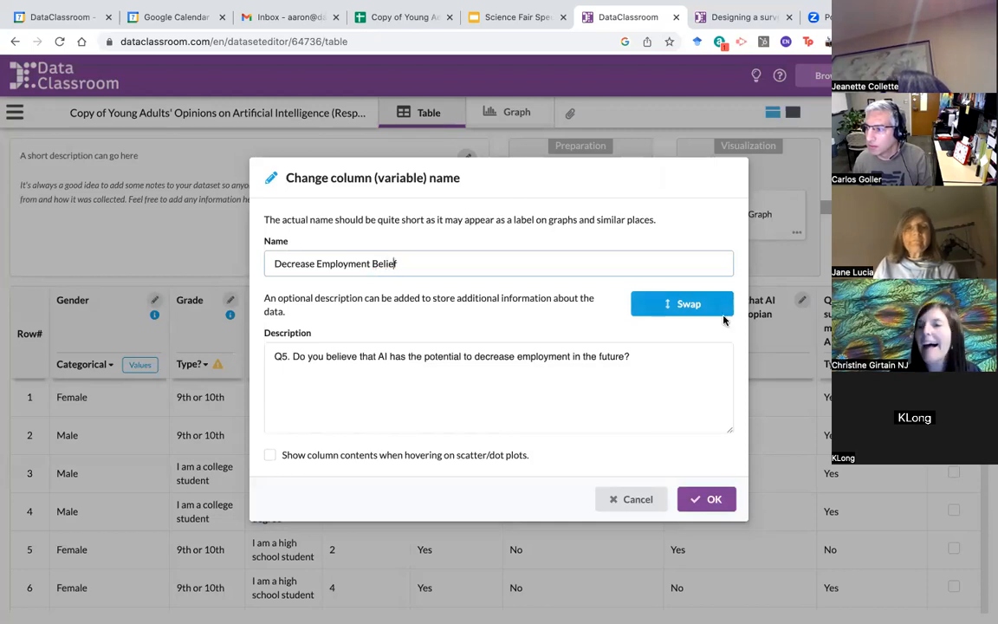
pyautogui.click(721, 502)
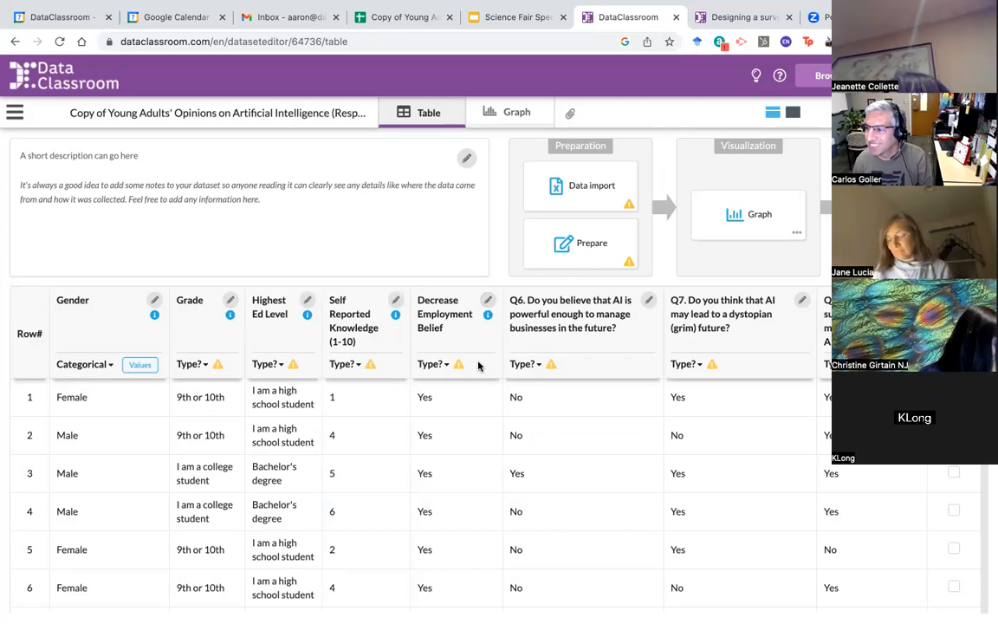
# Step: Rename the Q6 column to Manage Bus. Belief, moving the question into its description
pyautogui.click(649, 301)
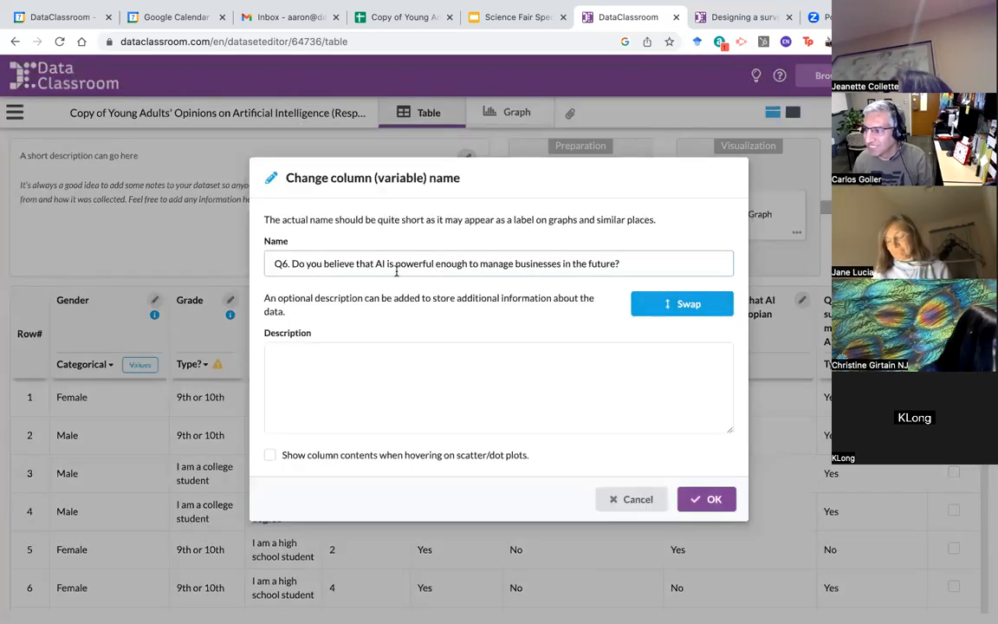
pyautogui.click(688, 307)
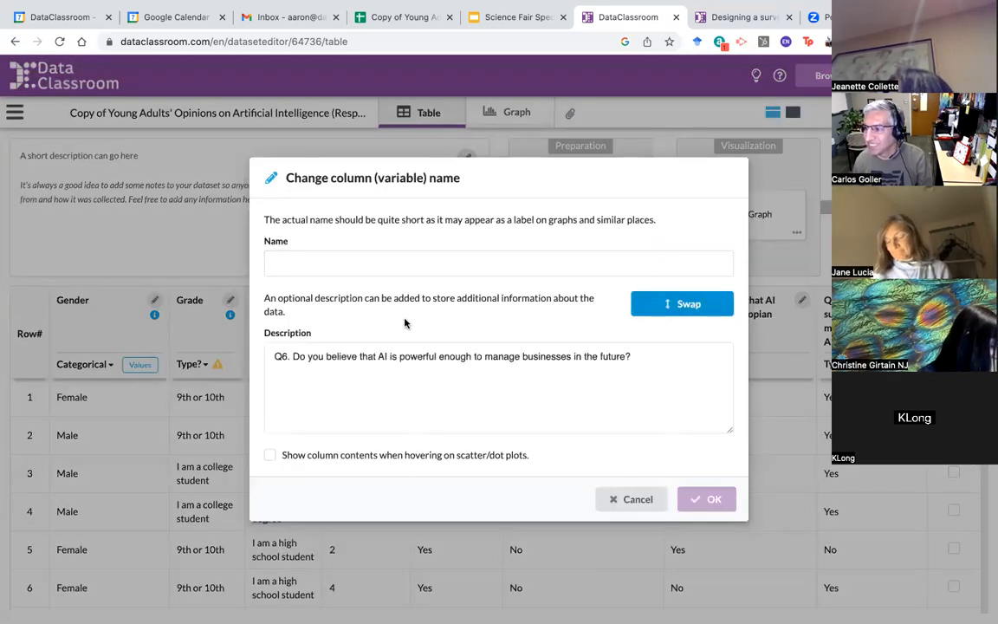
pyautogui.click(374, 257)
pyautogui.write('Manager')
pyautogui.press('BackSpace')
pyautogui.press('BackSpace')
pyautogui.press('BackSpace')
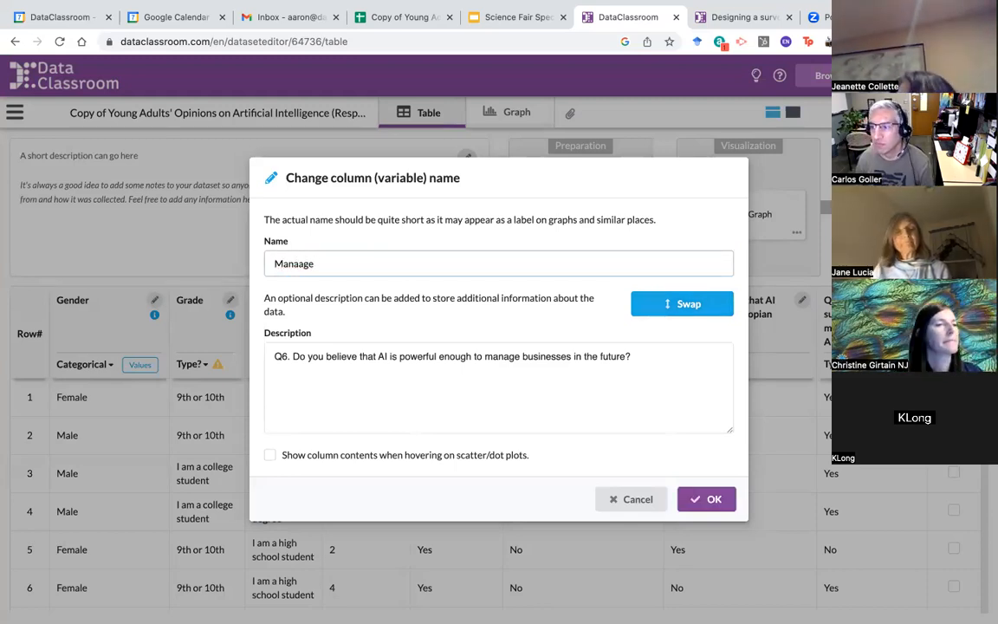
pyautogui.write('n')
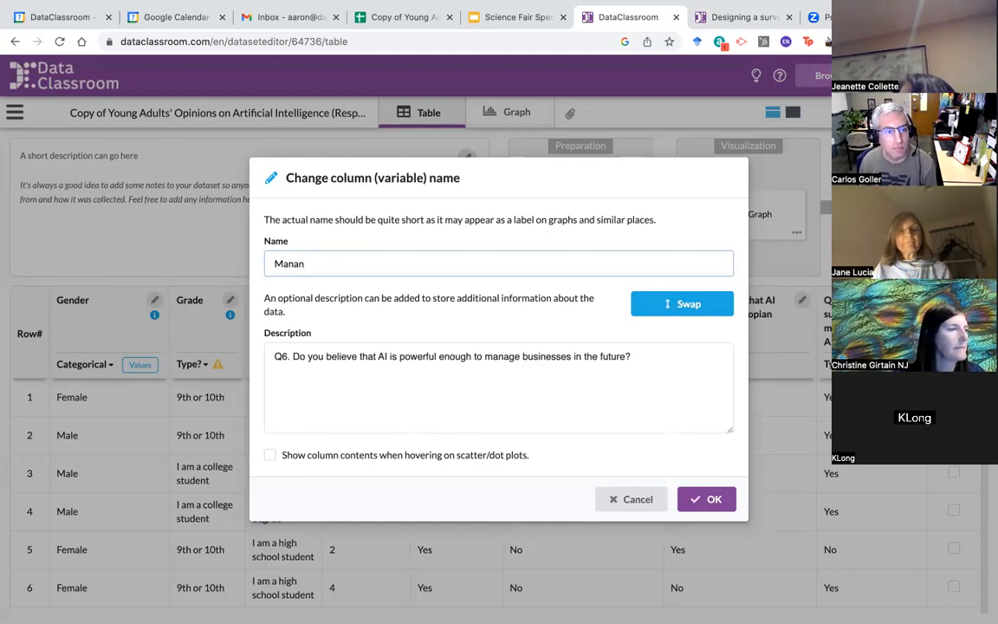
pyautogui.write('ge')
pyautogui.press('BackSpace')
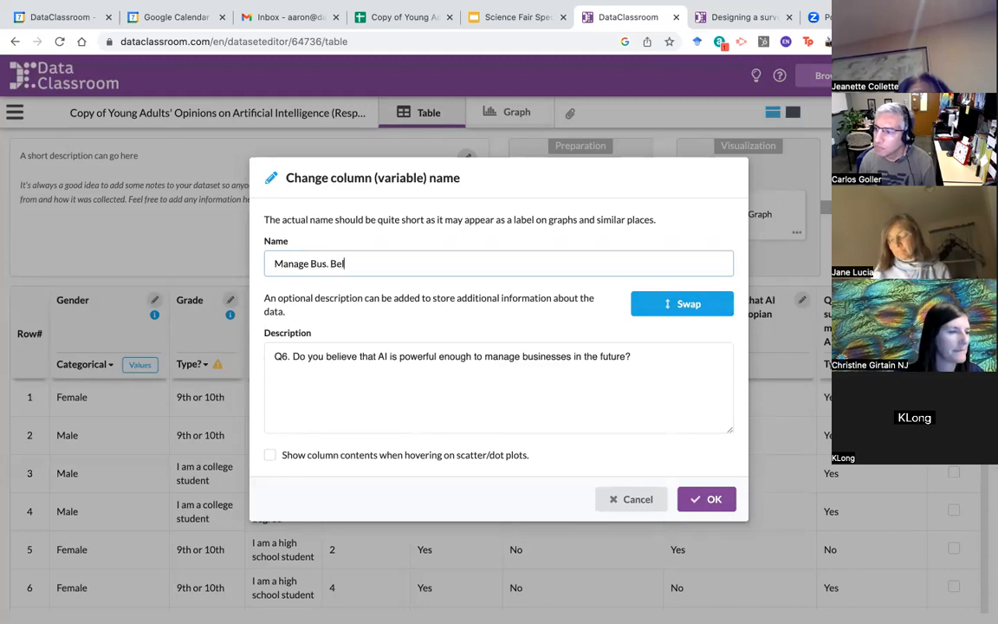
pyautogui.write('Bus. Belief')
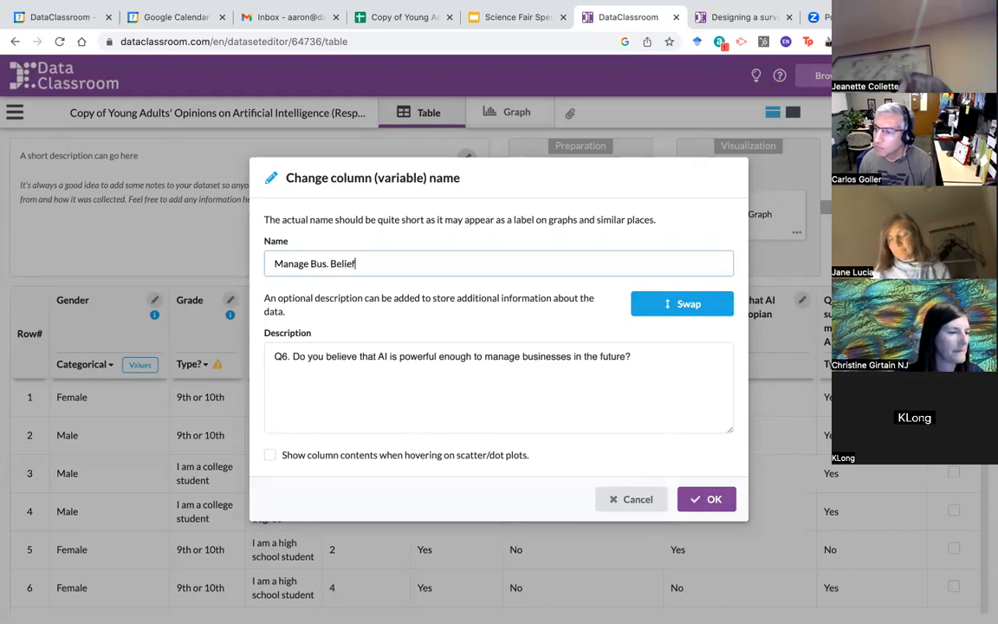
pyautogui.click(715, 501)
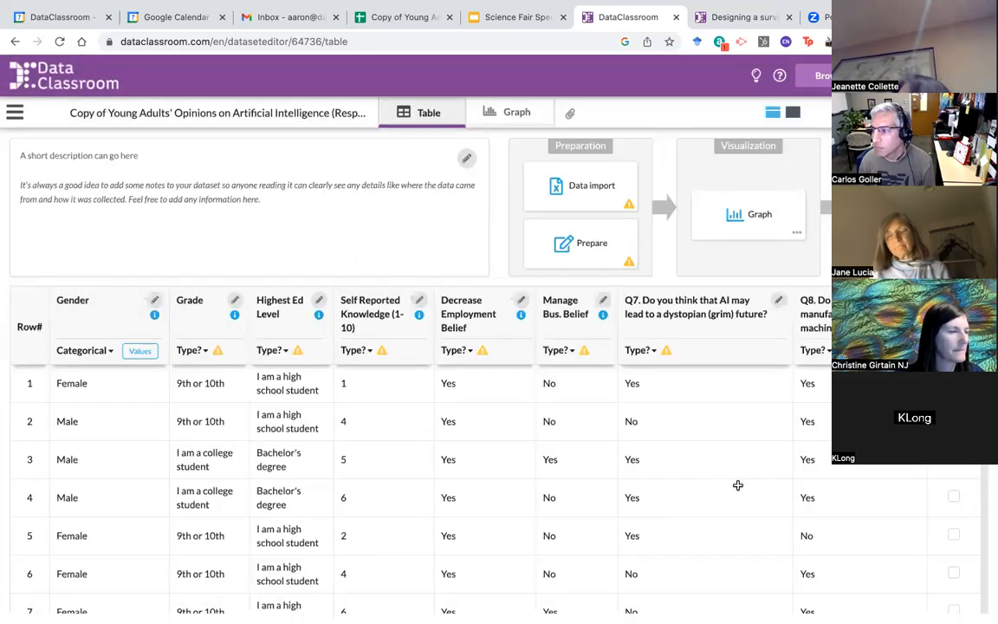
# Step: Rename the Q7 column to Grim Future Belief, keeping the question as its description
pyautogui.click(779, 301)
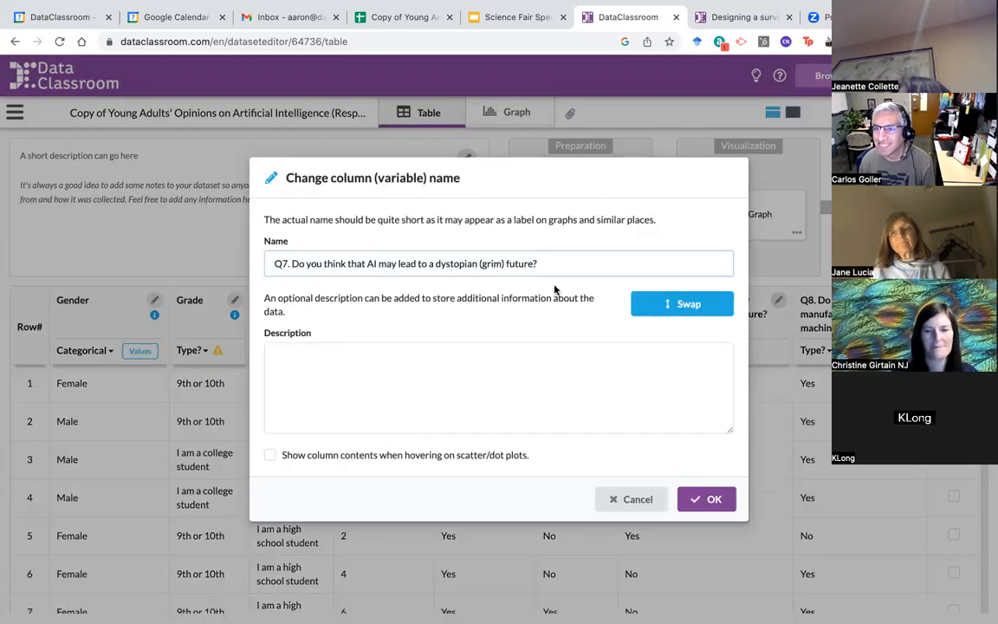
pyautogui.click(689, 309)
pyautogui.click(381, 263)
pyautogui.write('Gri')
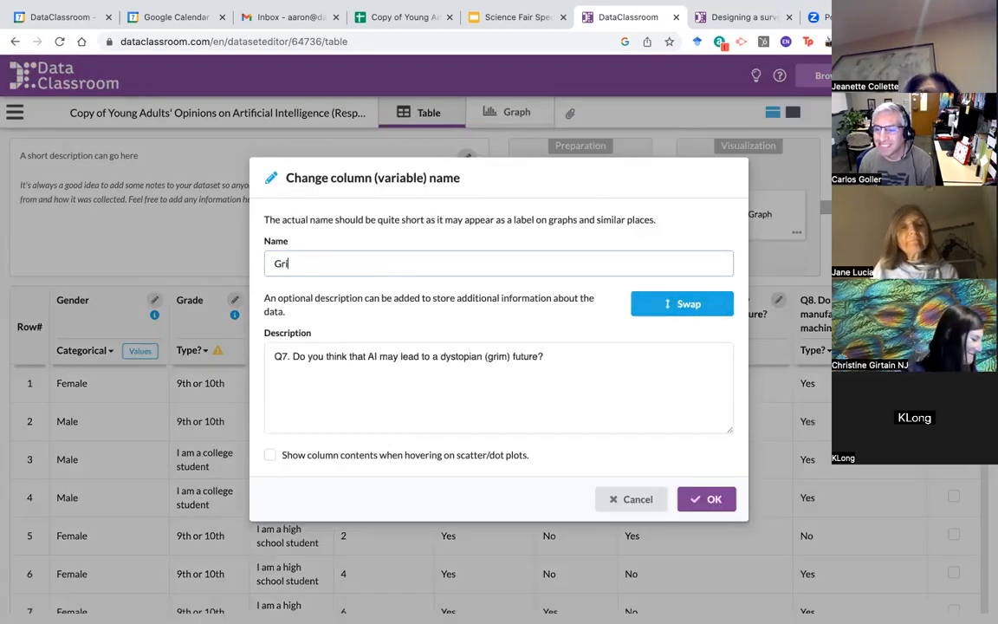
pyautogui.write('m Future')
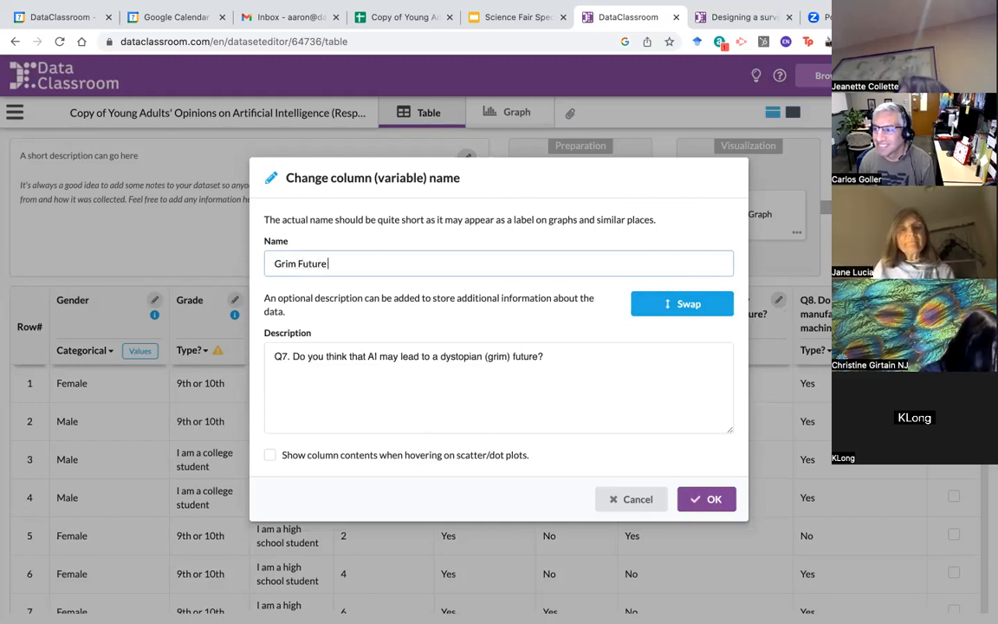
pyautogui.write(' Be')
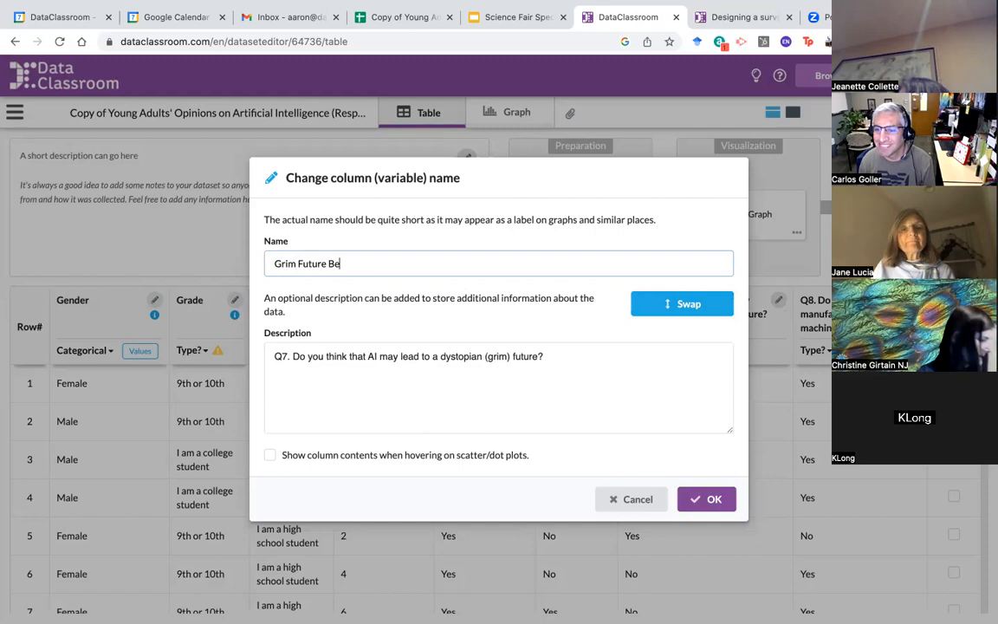
pyautogui.write('lief')
pyautogui.click(712, 497)
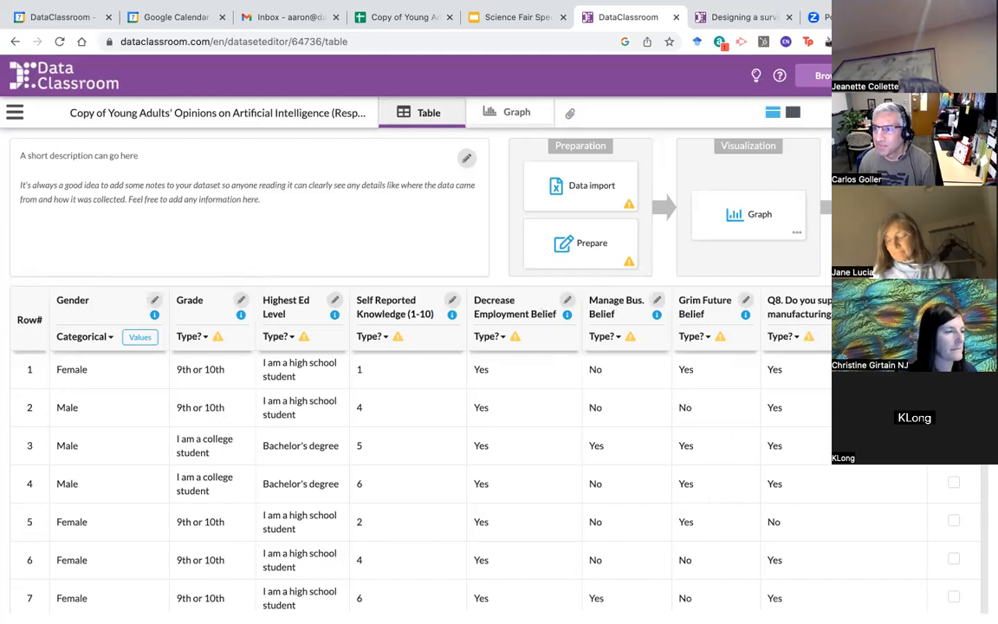
# Step: Rename the Q8 column to Support for AI Machines, keeping the question as its description
pyautogui.click(836, 299)
pyautogui.click(689, 303)
pyautogui.click(411, 267)
pyautogui.write('Support for AI')
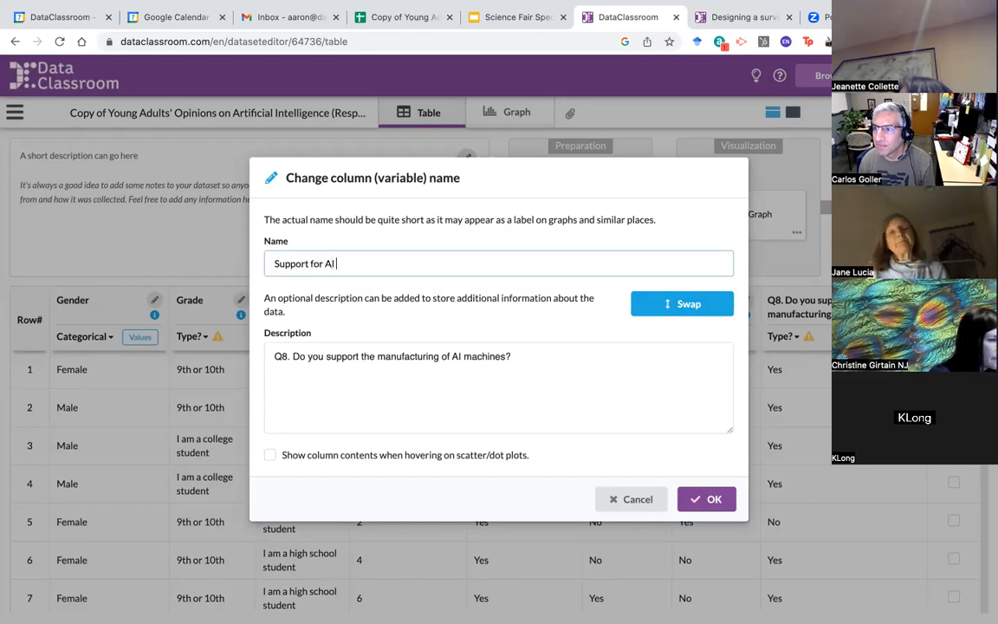
pyautogui.write(' Machines')
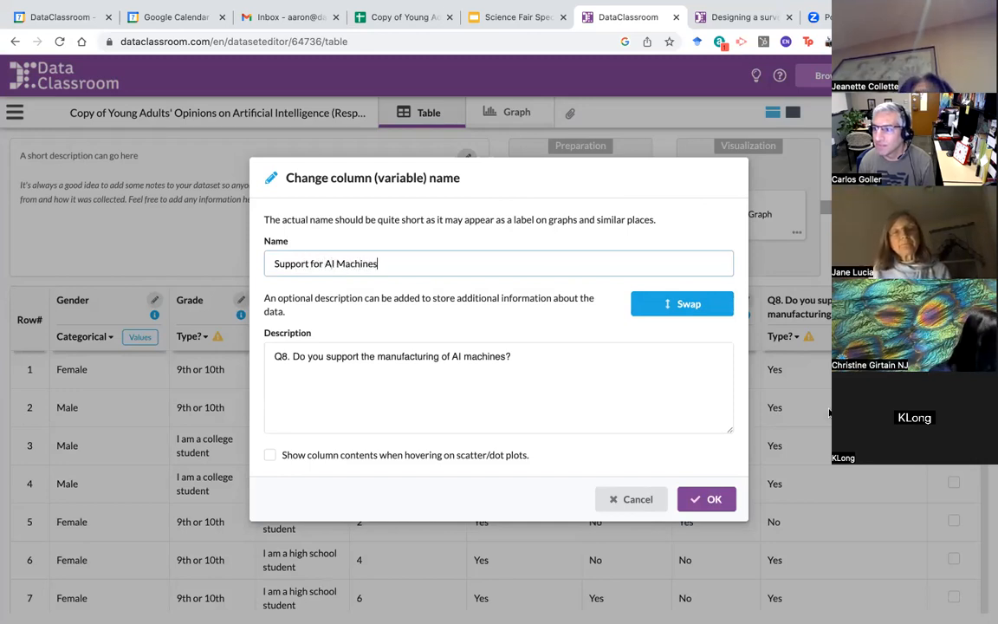
pyautogui.click(710, 496)
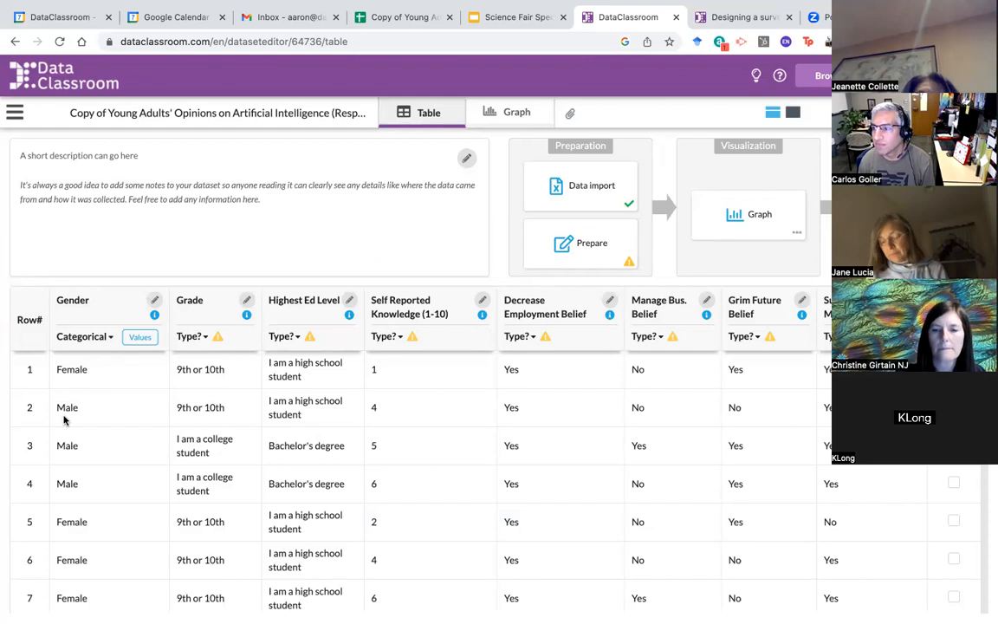
# Step: Make Grade and Highest Ed Level categorical and Self Reported Knowledge numeric
pyautogui.click(196, 338)
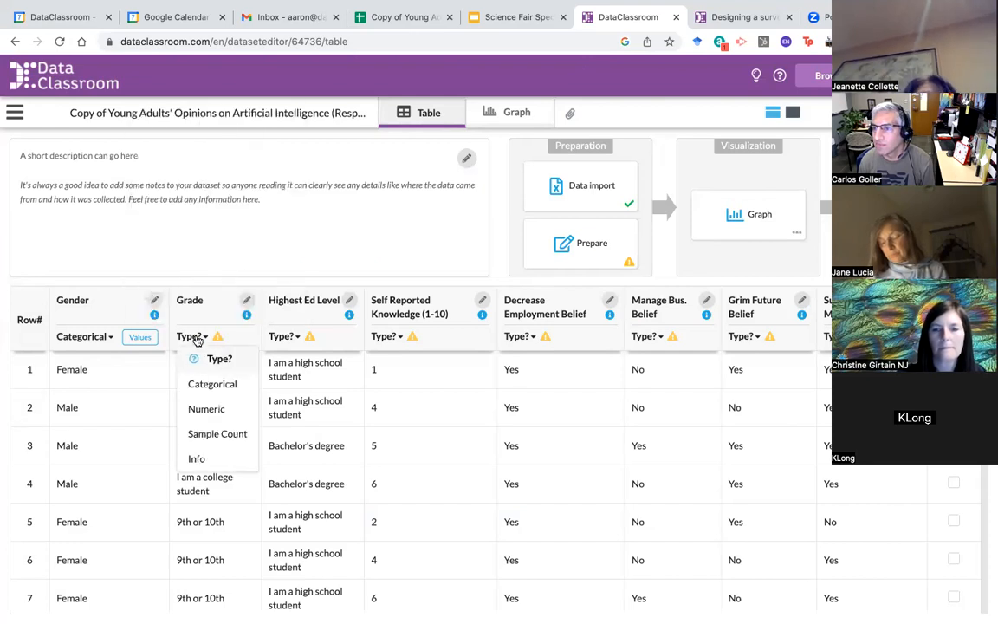
pyautogui.click(209, 390)
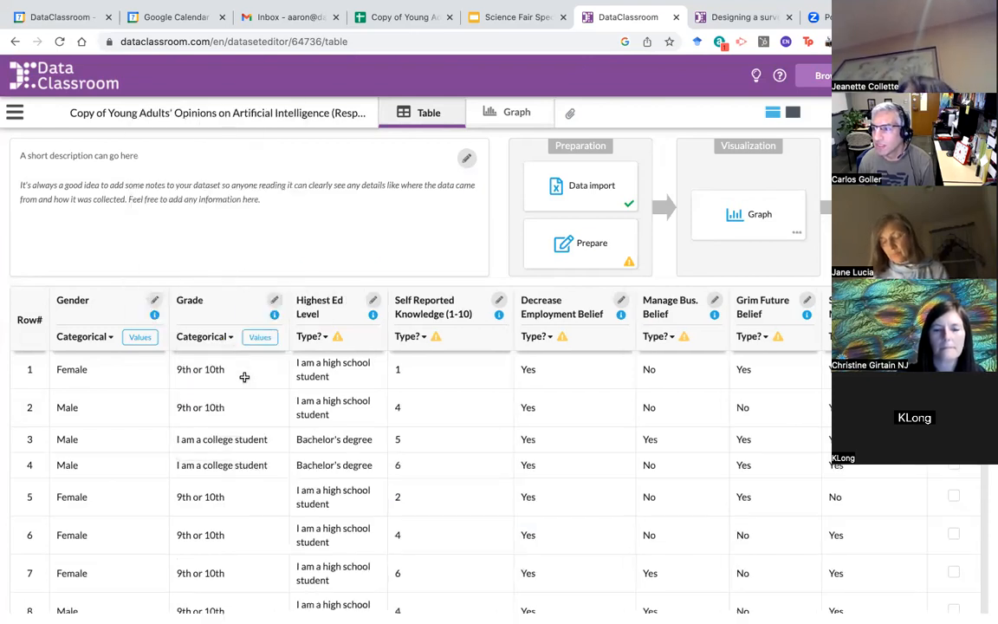
pyautogui.moveTo(338, 338)
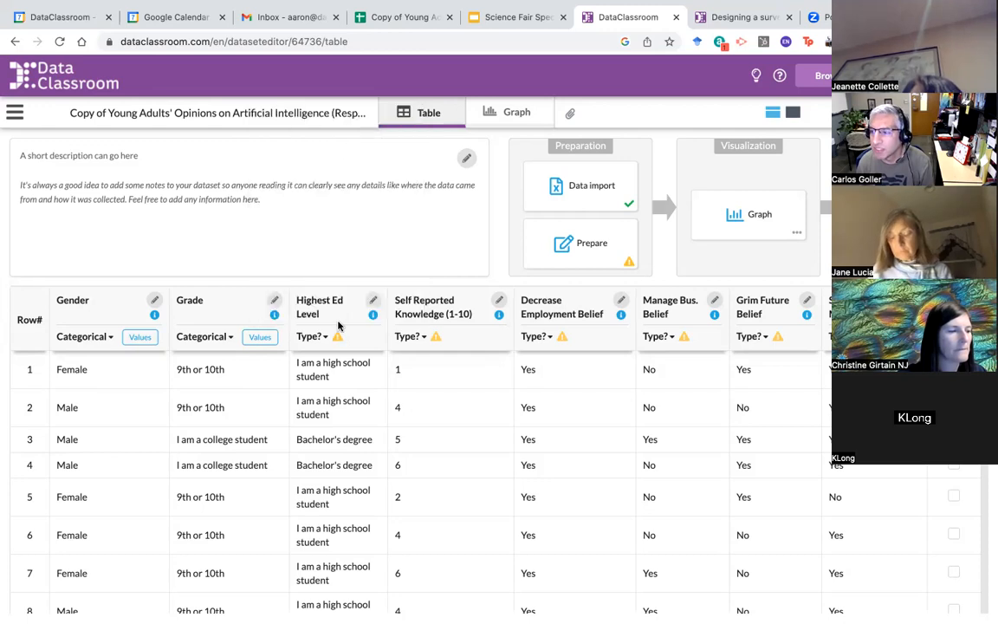
pyautogui.click(322, 343)
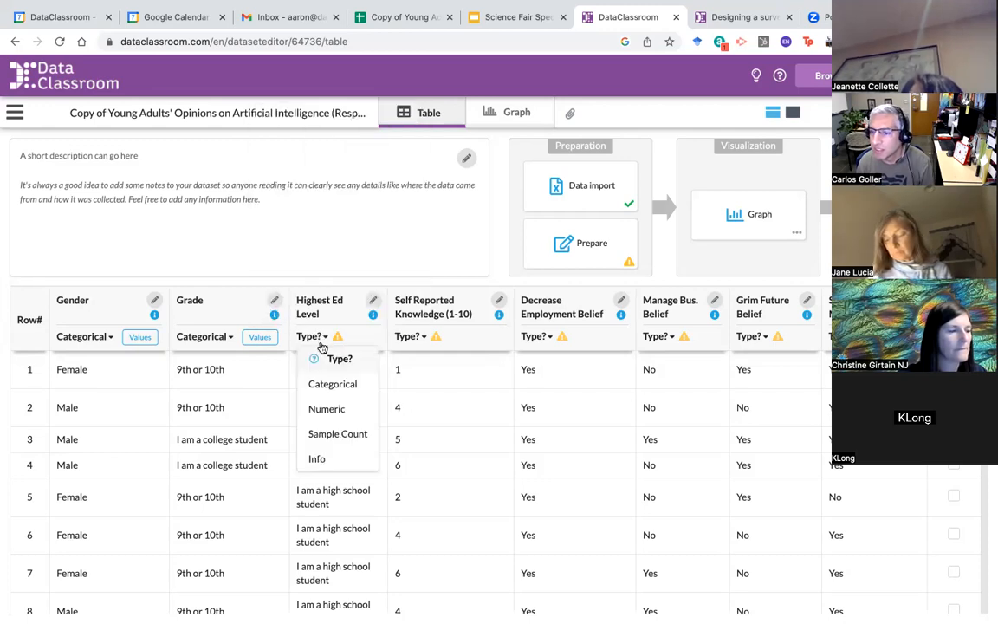
pyautogui.click(335, 385)
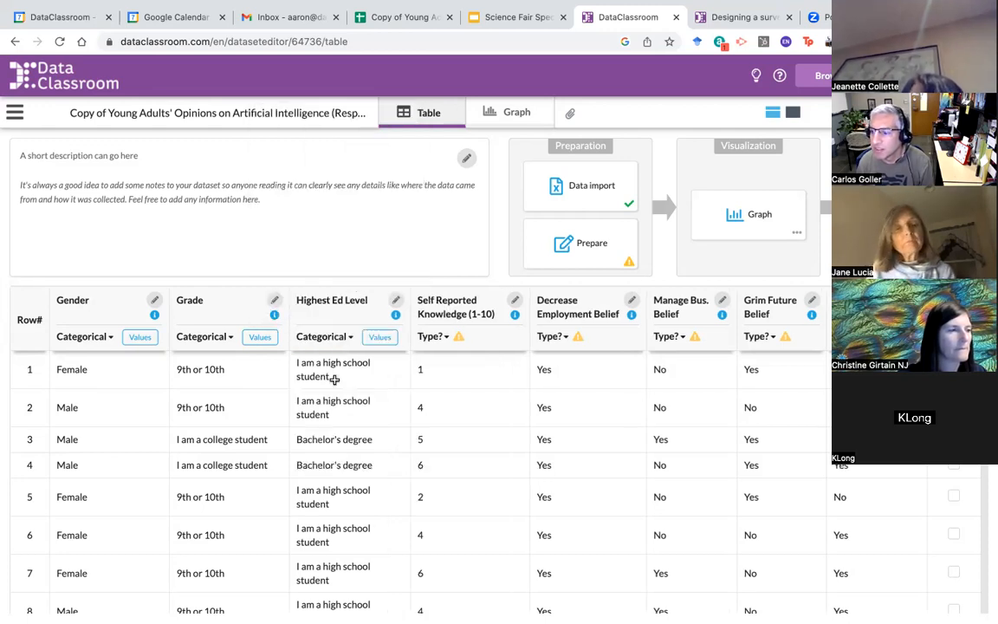
pyautogui.click(432, 336)
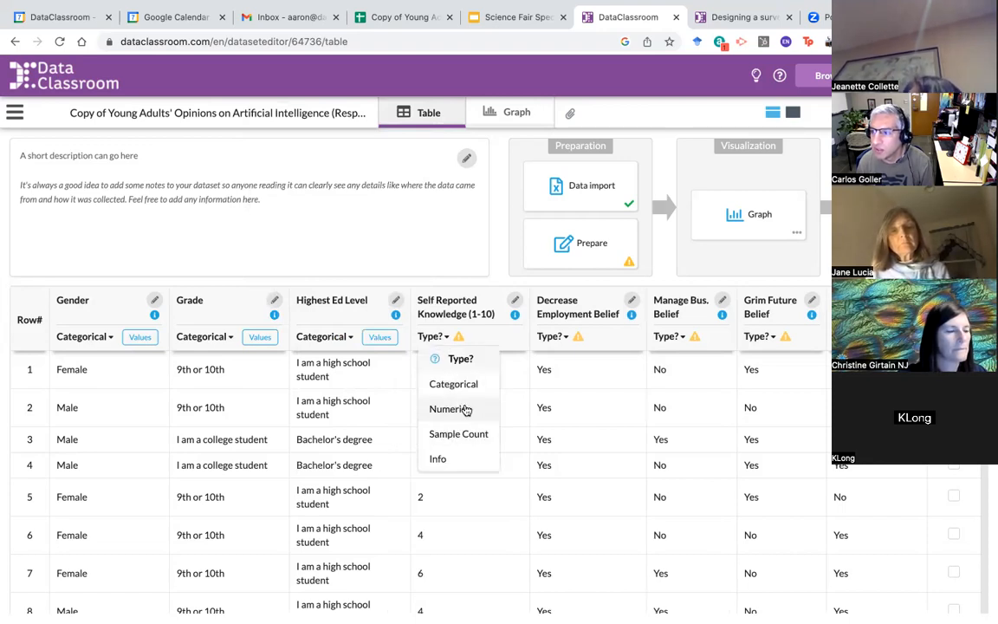
pyautogui.click(468, 408)
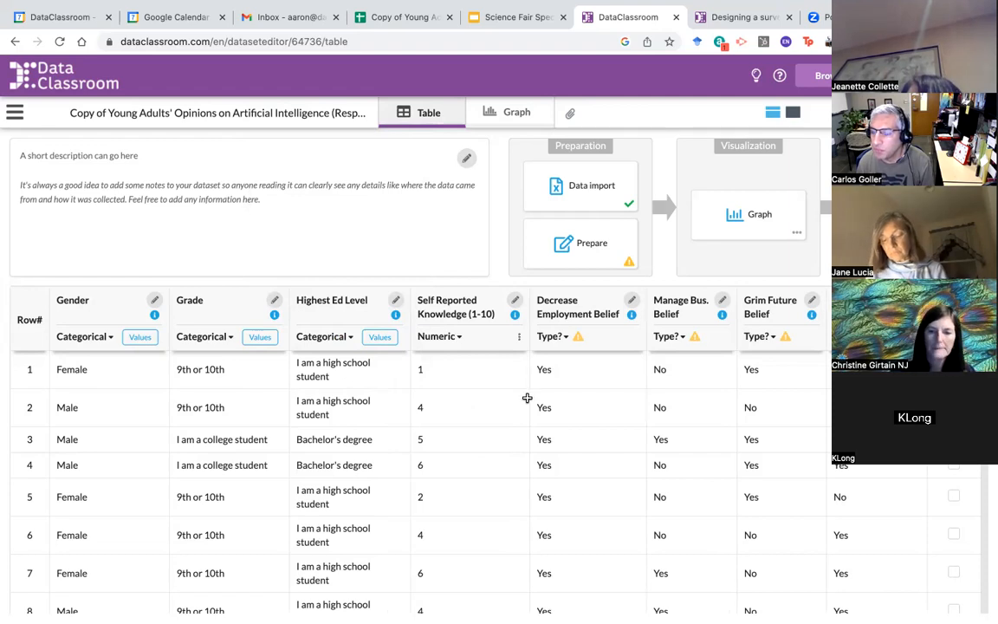
# Step: Make Decrease Employment Belief, Manage Bus. Belief and Grim Future Belief categorical
pyautogui.click(552, 338)
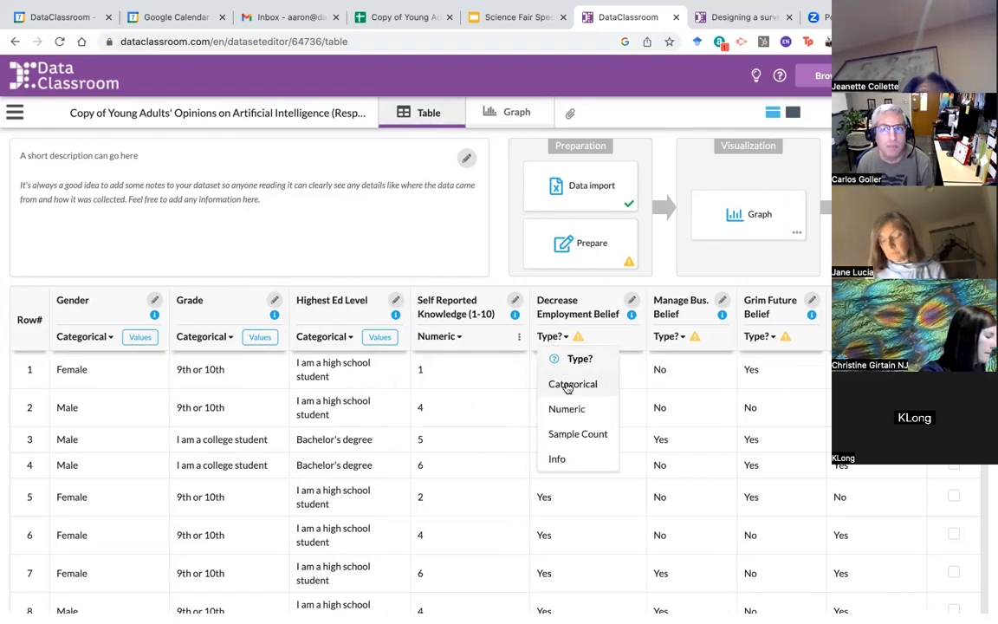
pyautogui.click(565, 384)
pyautogui.click(684, 337)
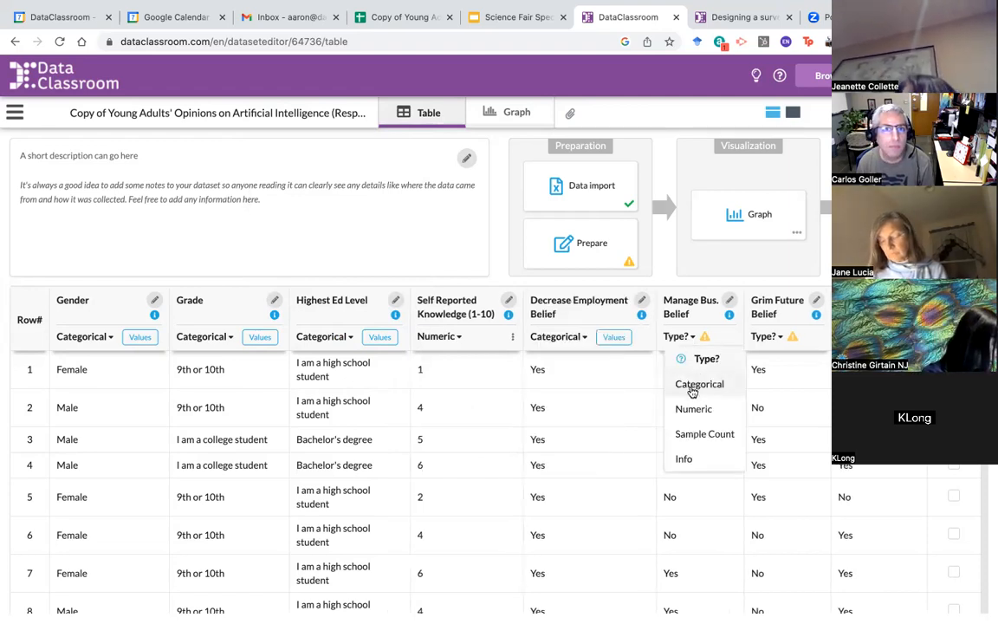
pyautogui.click(693, 390)
pyautogui.click(780, 350)
pyautogui.click(801, 397)
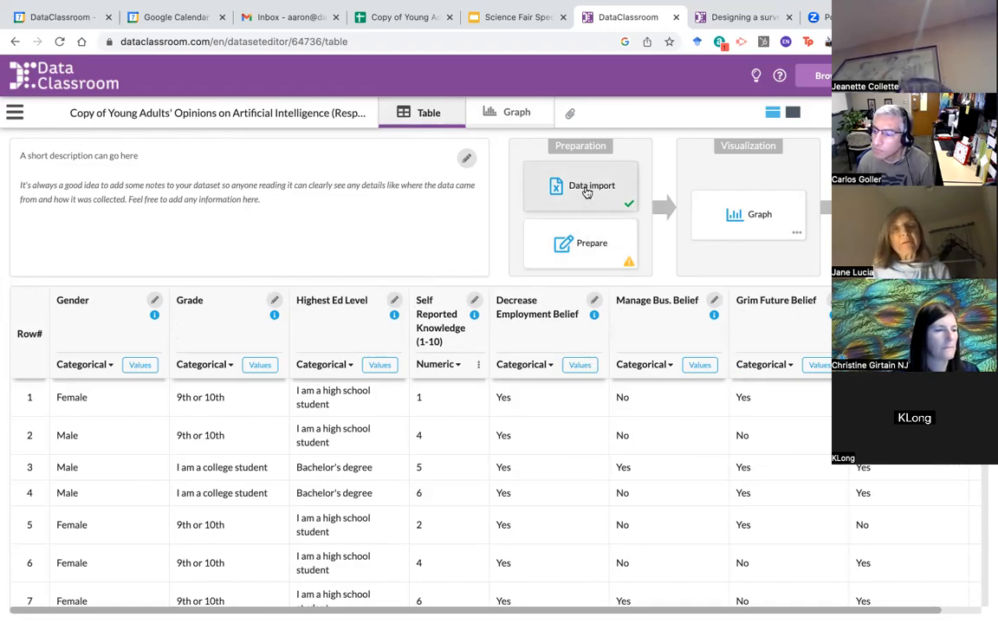
pyautogui.click(609, 248)
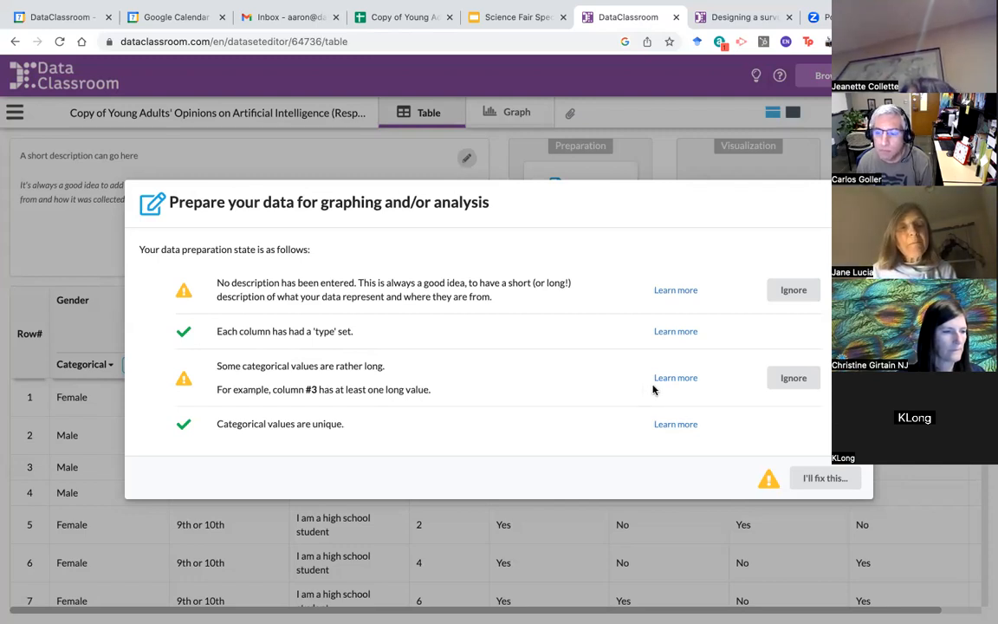
pyautogui.click(837, 480)
pyautogui.moveTo(397, 319)
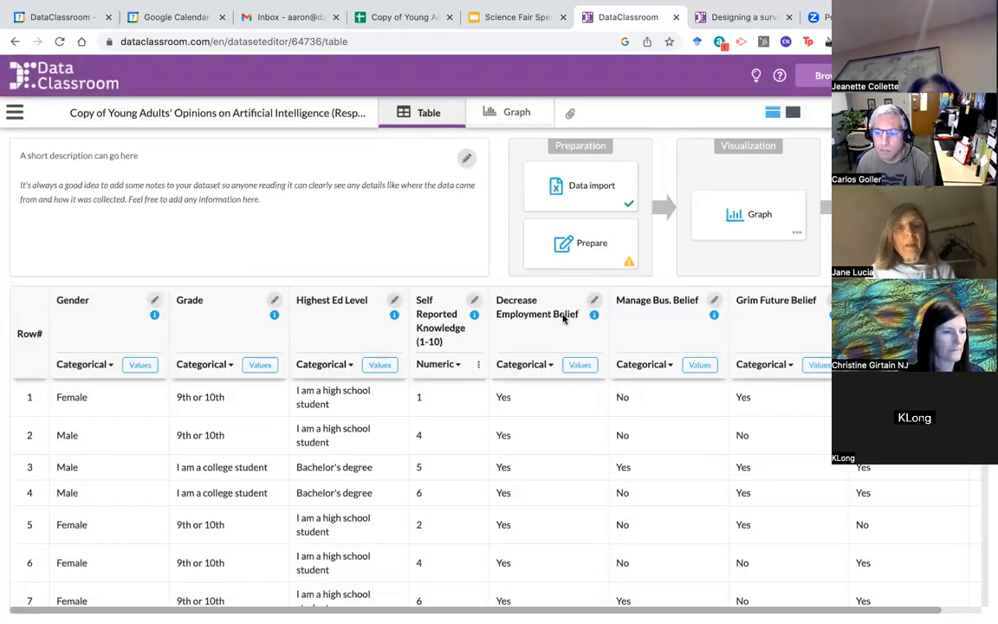
# Step: Remove '(1-10)' so the column is named Self Reported Knowledge
pyautogui.click(475, 302)
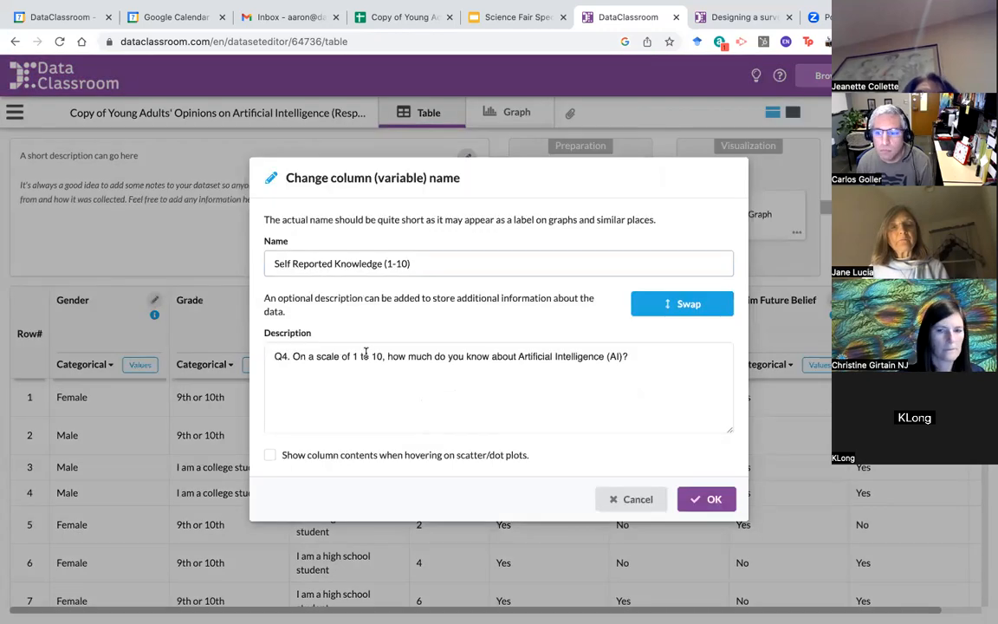
pyautogui.moveTo(412, 262); pyautogui.dragTo(382, 262)
pyautogui.press('BackSpace')
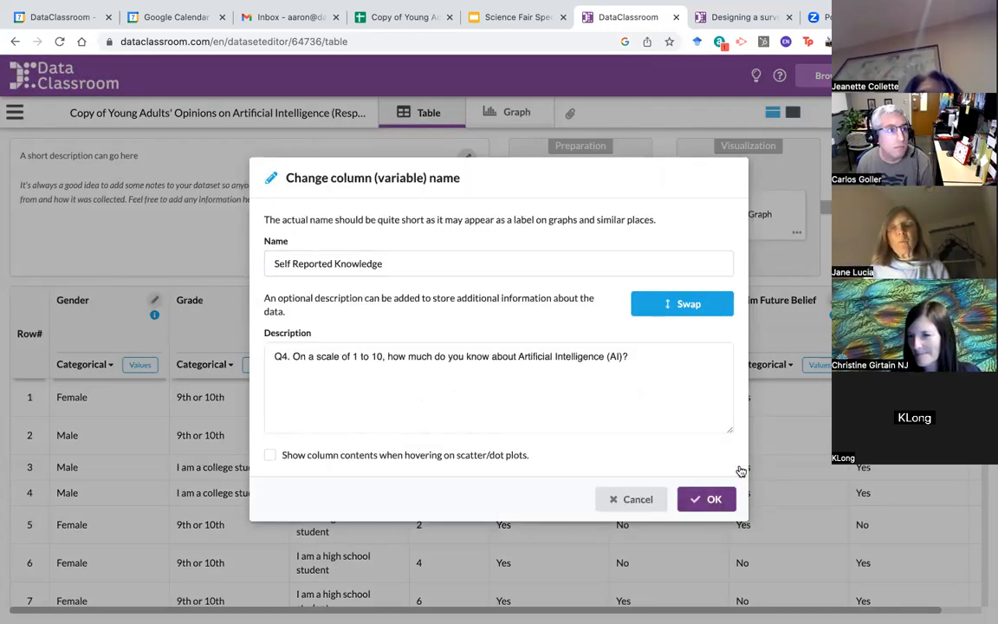
pyautogui.click(706, 500)
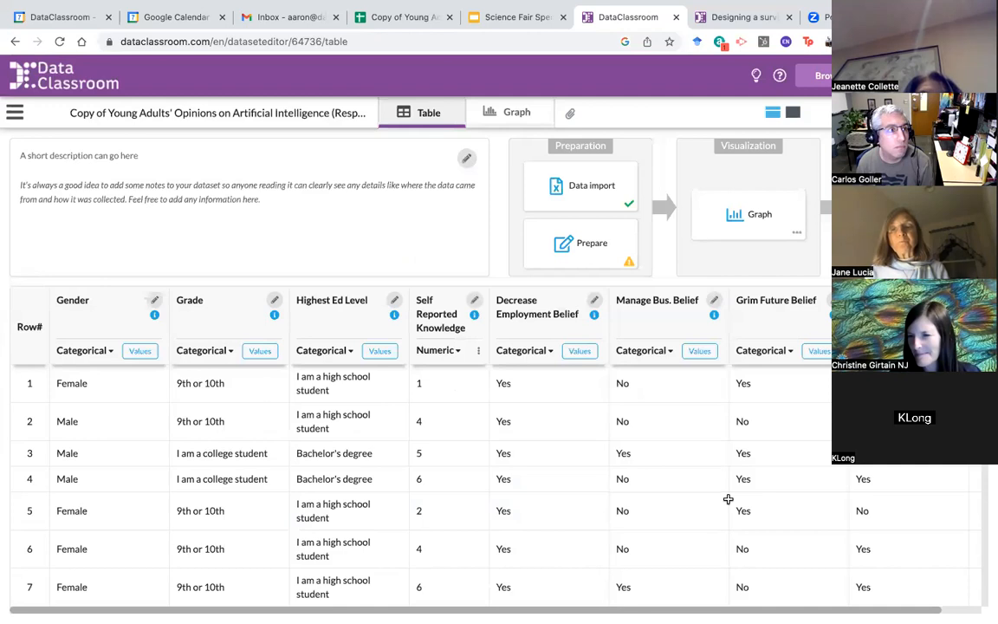
# Step: Set the dataset description to 'This is demo survey data'
pyautogui.click(466, 157)
pyautogui.write('T')
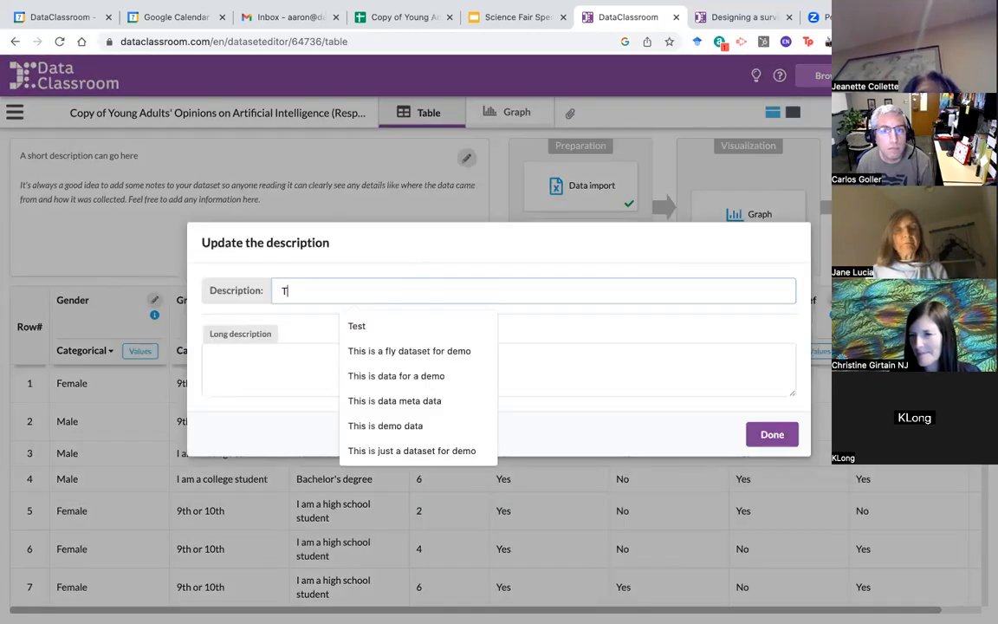
pyautogui.write('his is demo ')
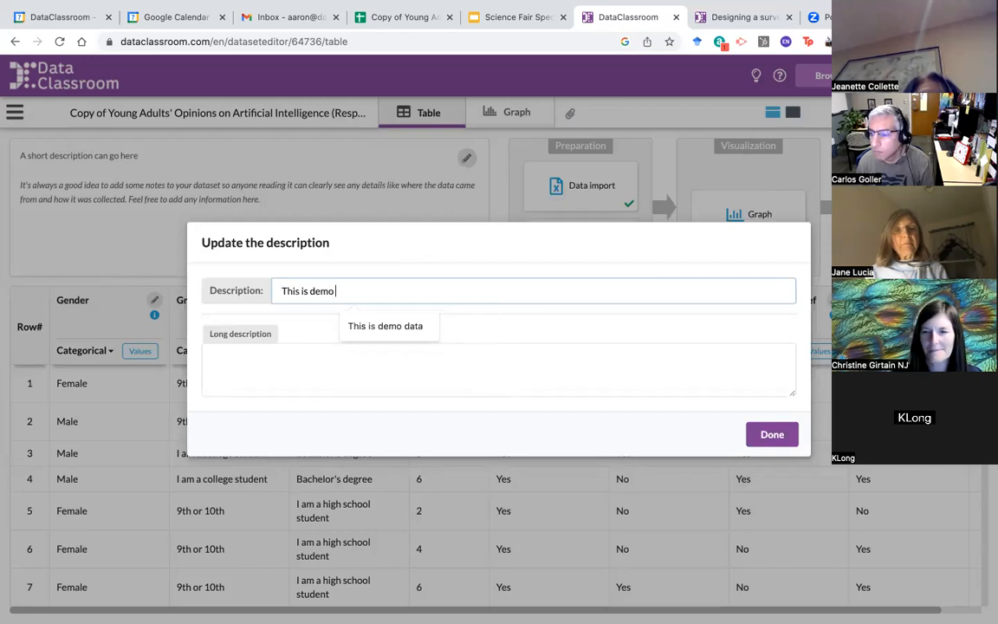
pyautogui.write('survey')
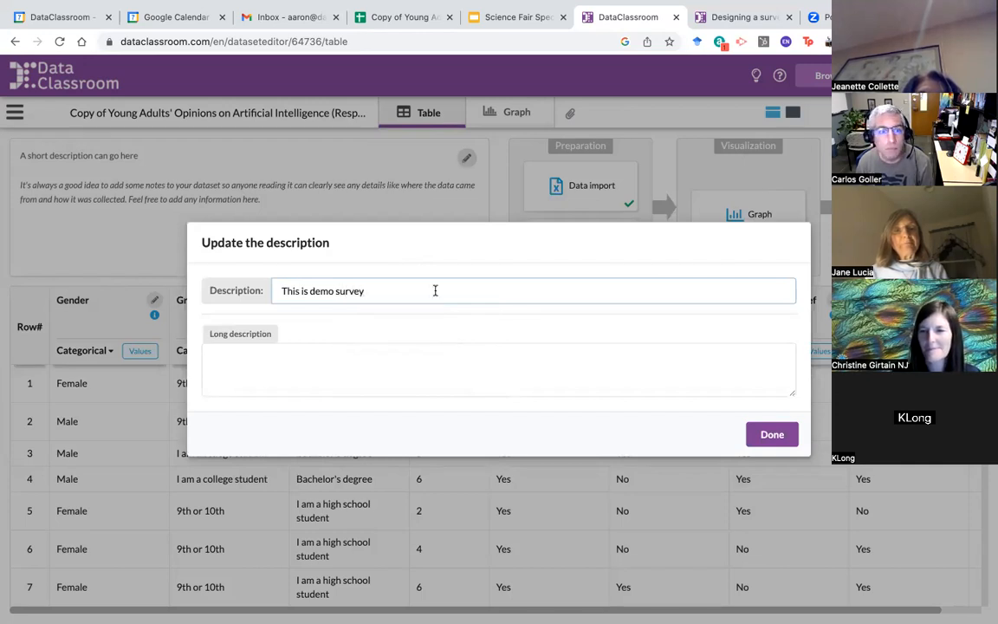
pyautogui.write(' d')
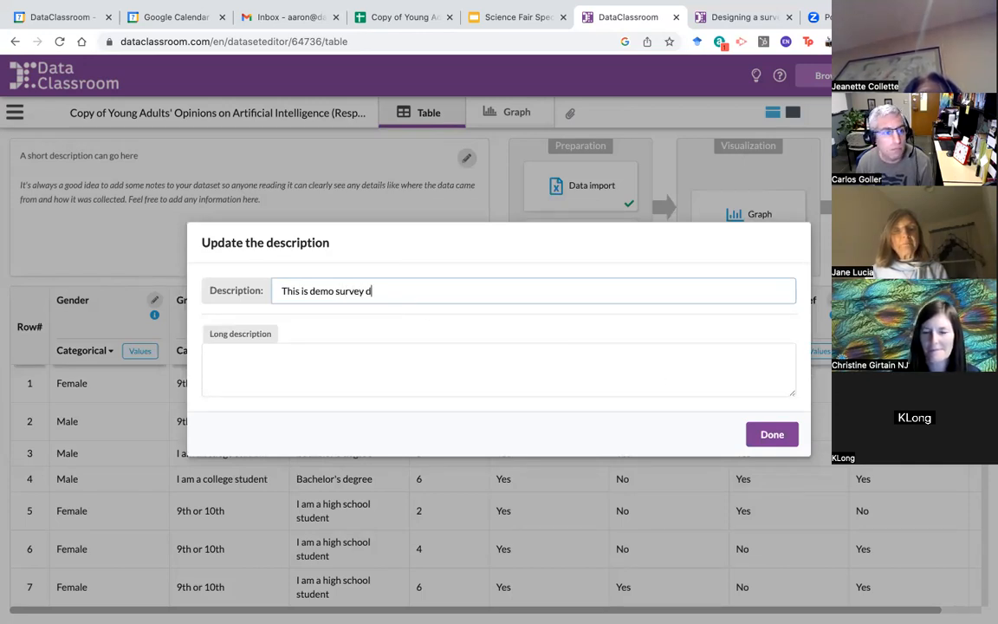
pyautogui.write('ata')
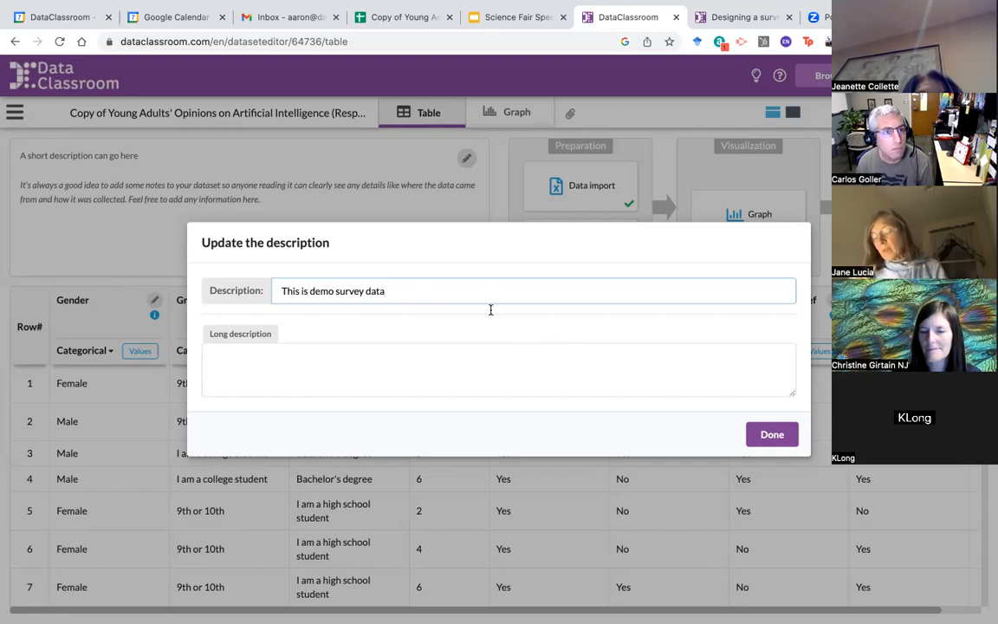
pyautogui.click(773, 433)
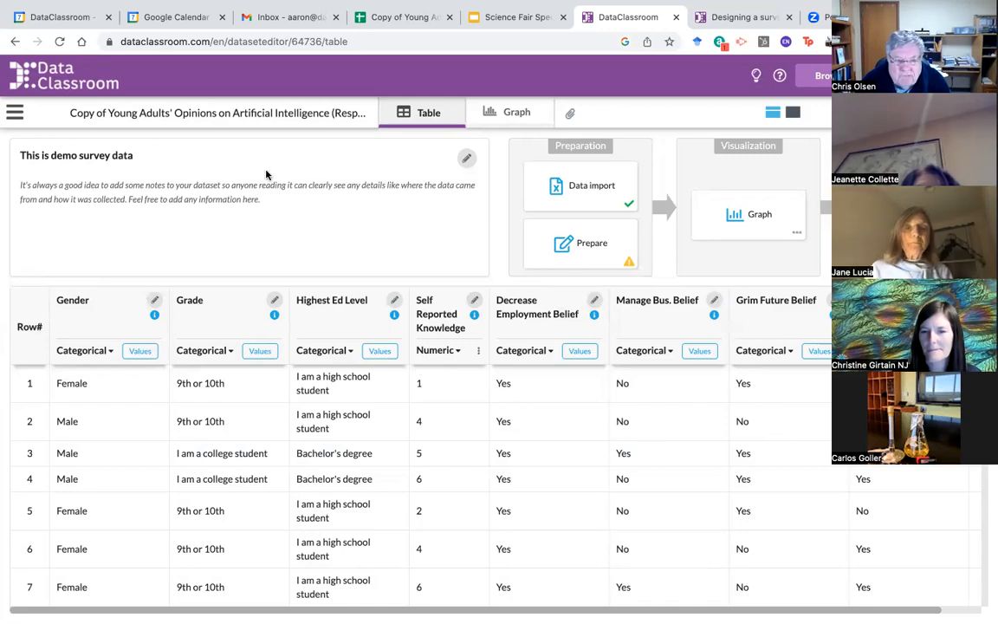
# Step: Ignore the long column #3 values warning in the Prepare checks and mark preparation complete
pyautogui.click(618, 251)
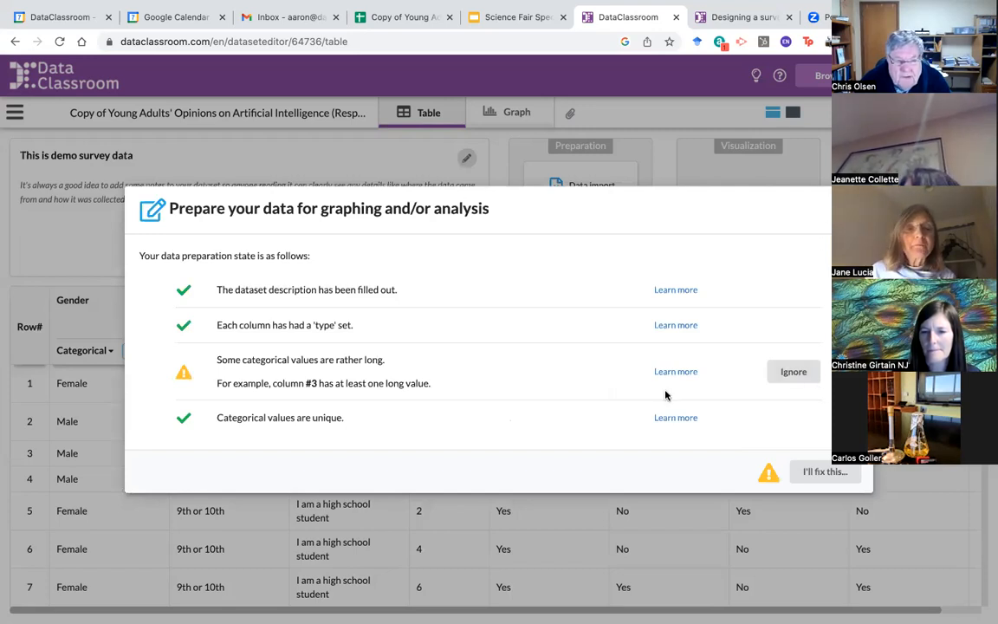
pyautogui.click(795, 373)
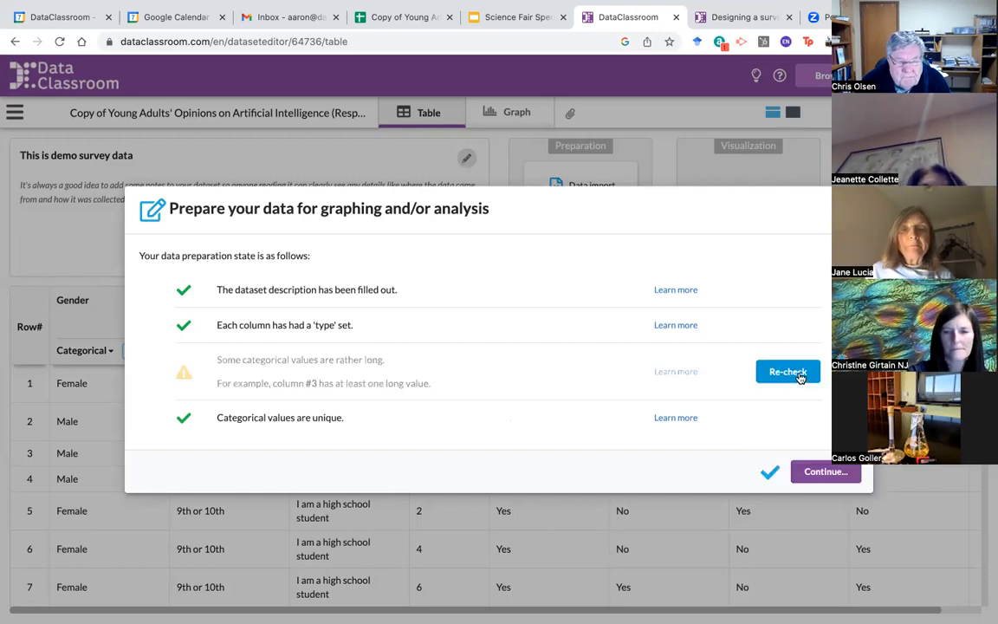
pyautogui.click(827, 472)
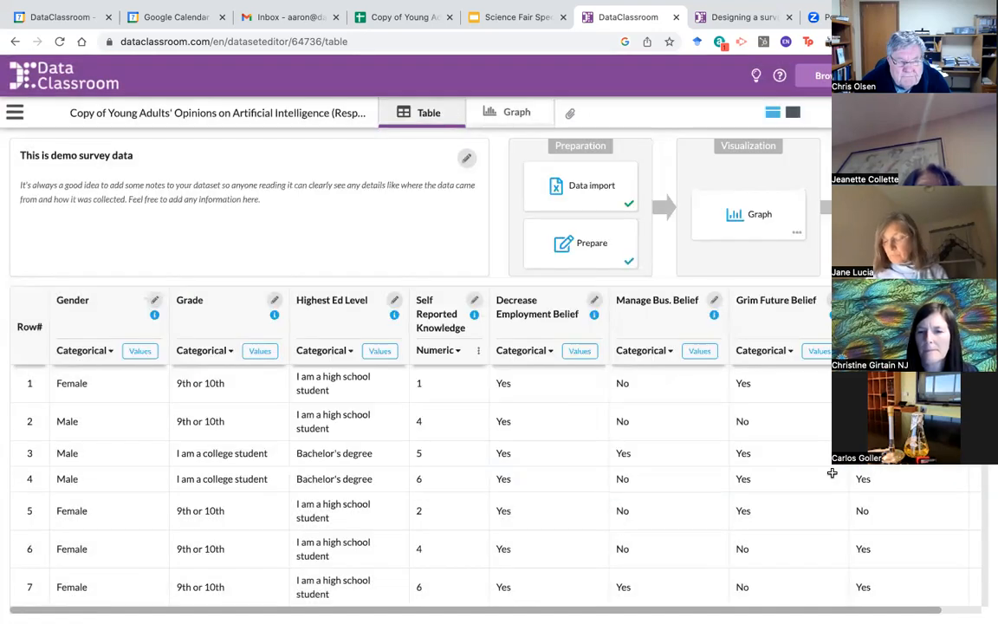
pyautogui.moveTo(627, 265)
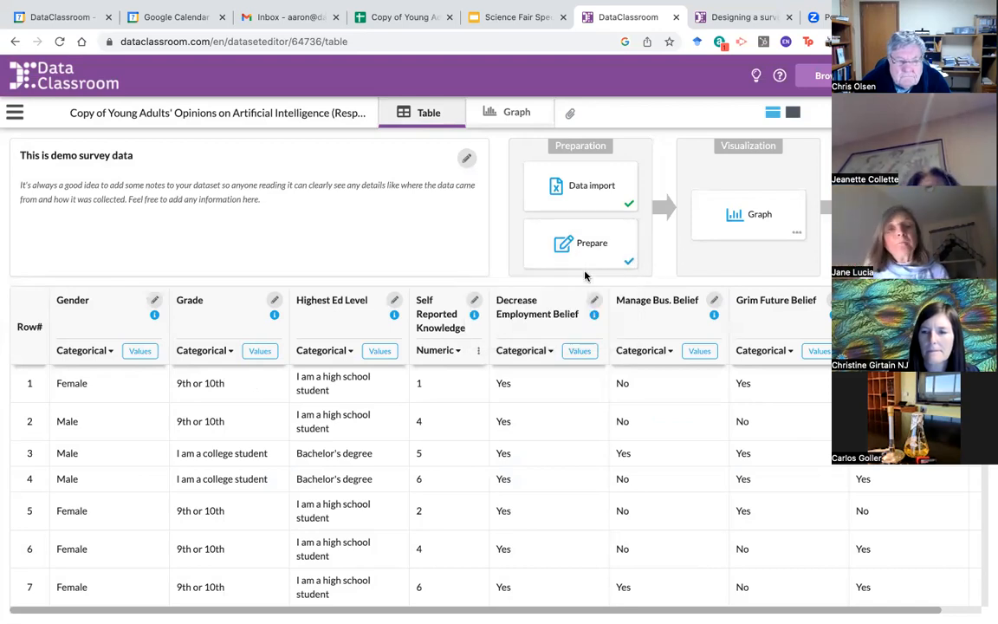
# Step: Plot Gender in the Graph view: 131 Female against slightly more Male respondents
pyautogui.click(513, 117)
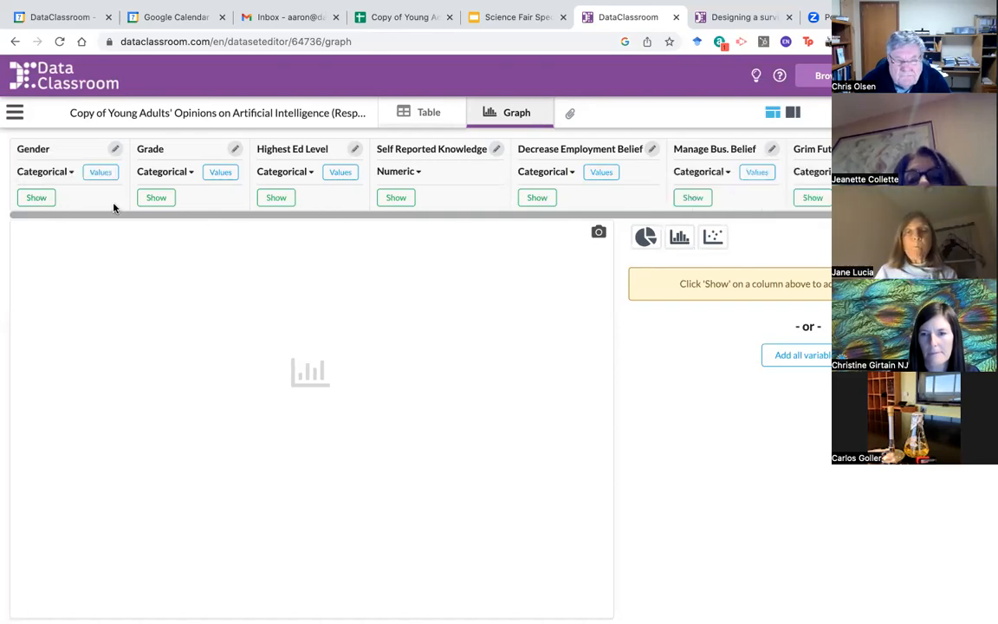
pyautogui.click(46, 197)
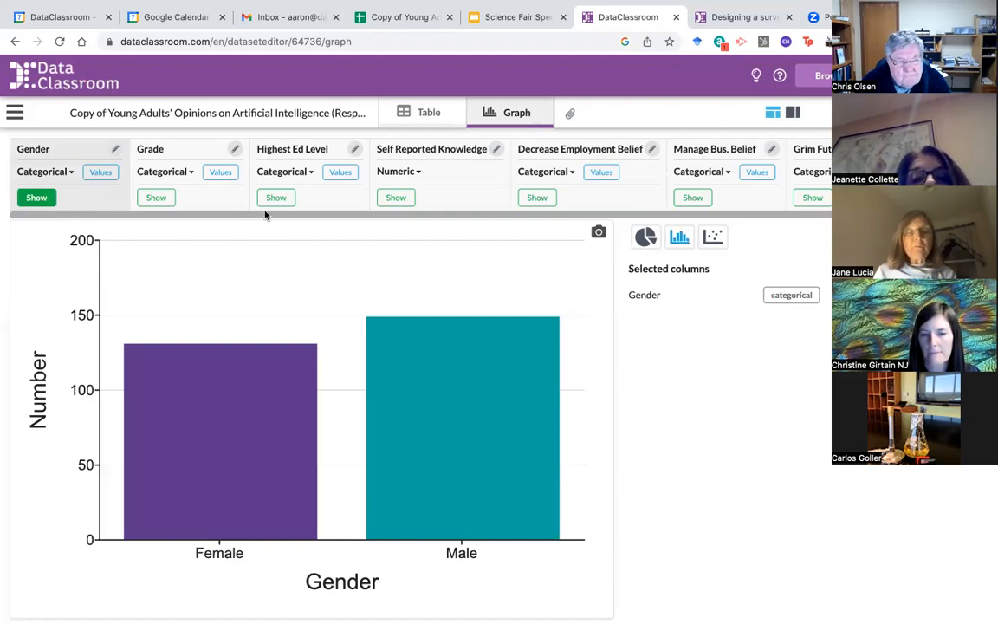
pyautogui.moveTo(298, 354)
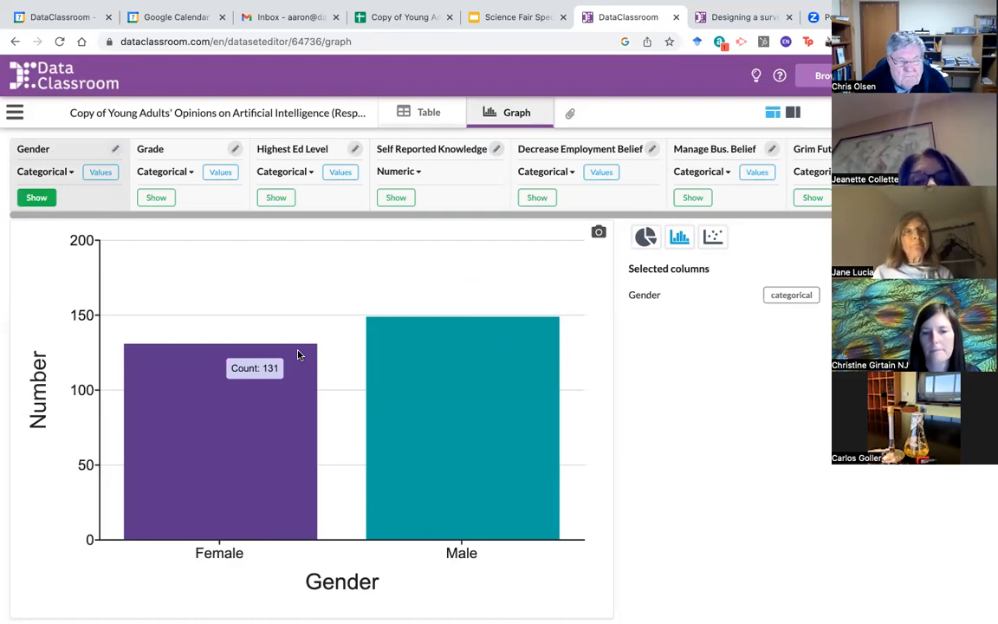
# Step: Chart Grade, showing 120 in 9th or 10th, 43 college students and 117 in 11th or 12th
pyautogui.click(161, 198)
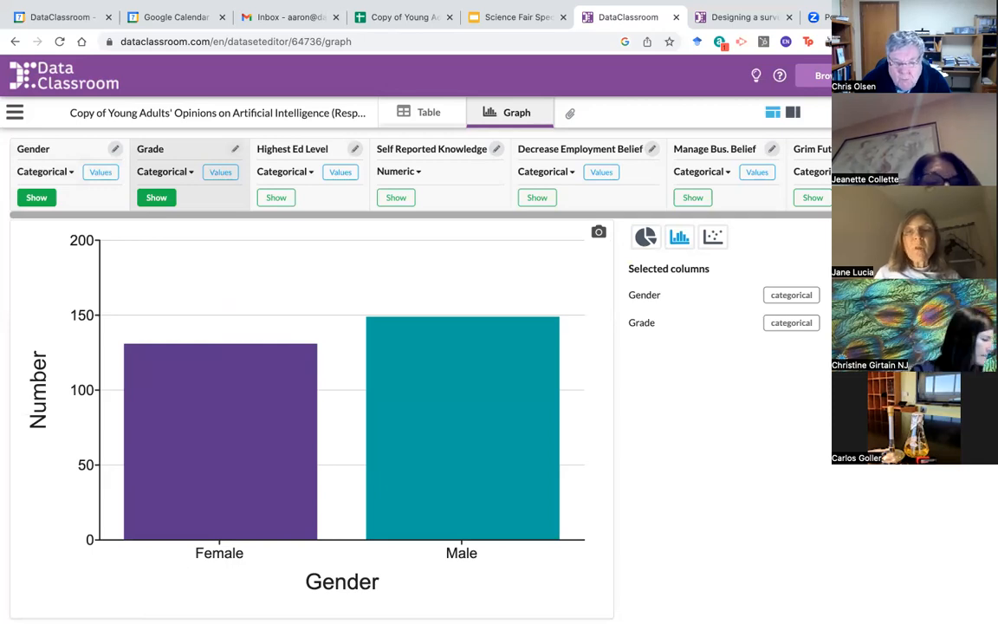
pyautogui.click(680, 237)
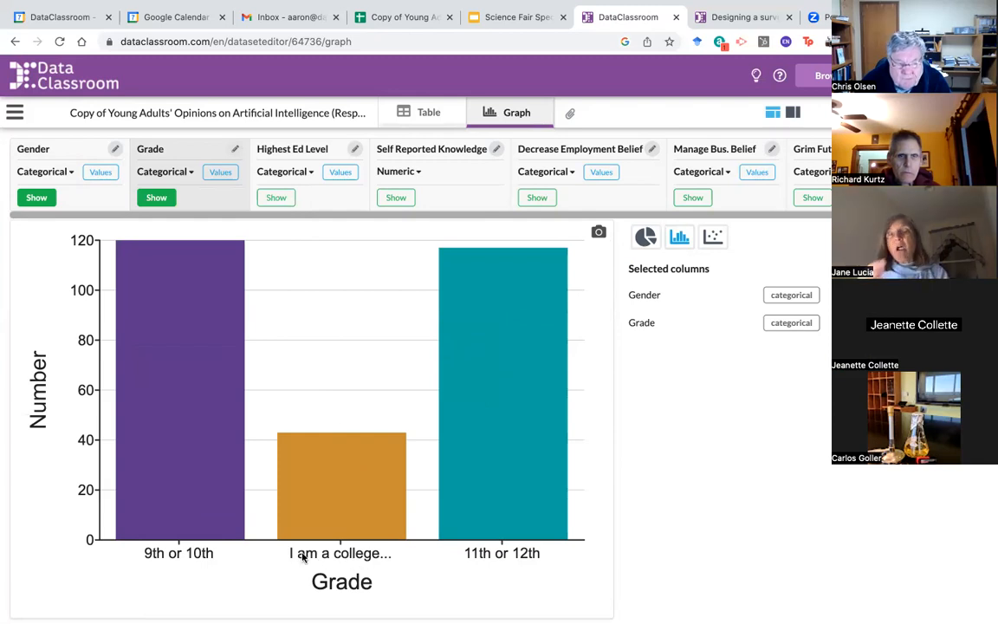
# Step: Rename the college student grade value to 'College'
pyautogui.click(221, 173)
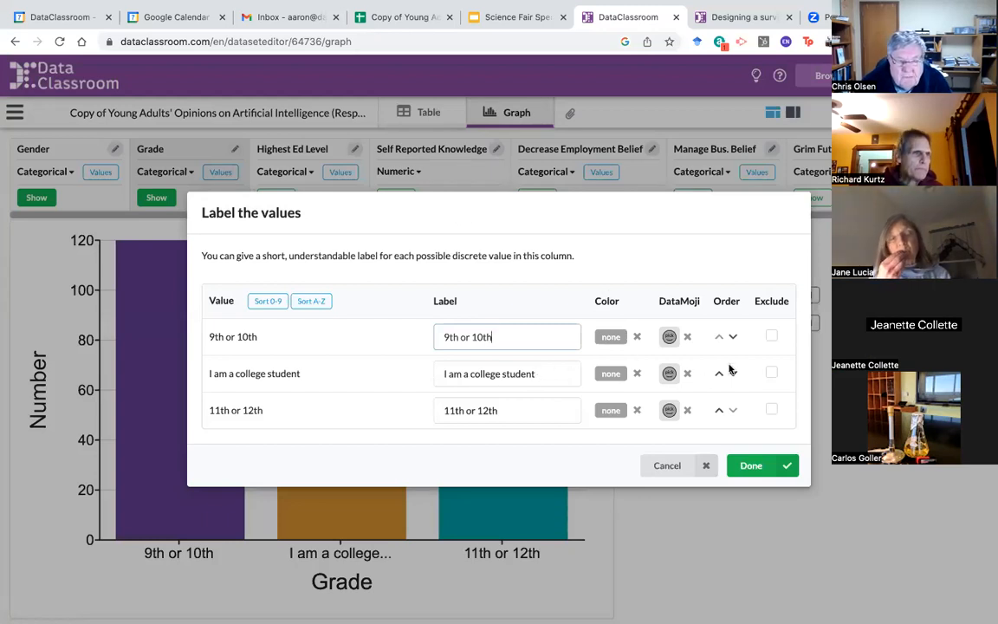
pyautogui.moveTo(545, 374); pyautogui.dragTo(420, 374)
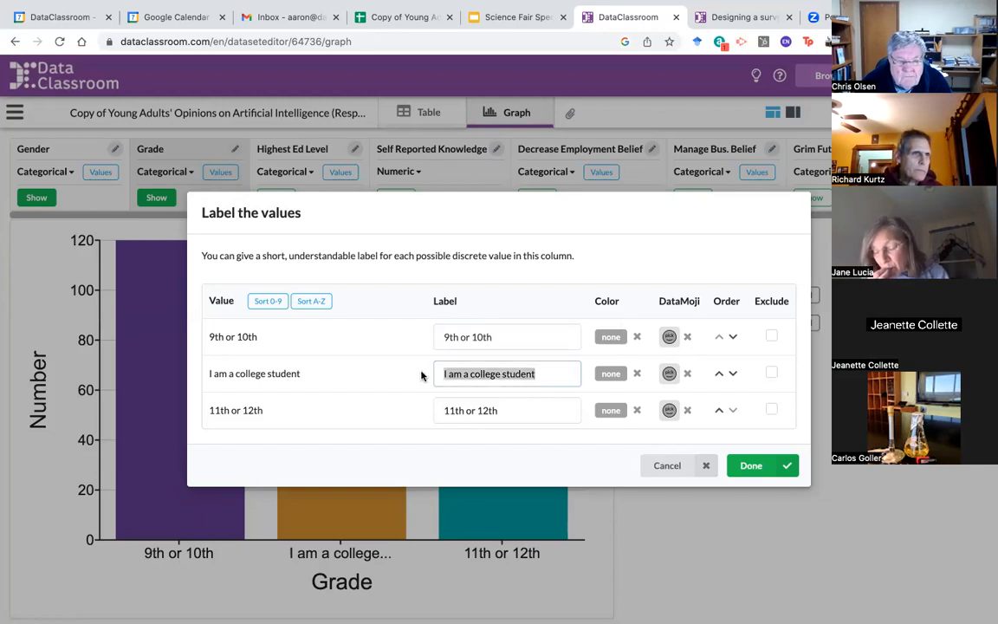
pyautogui.press('BackSpace')
pyautogui.write('Coll')
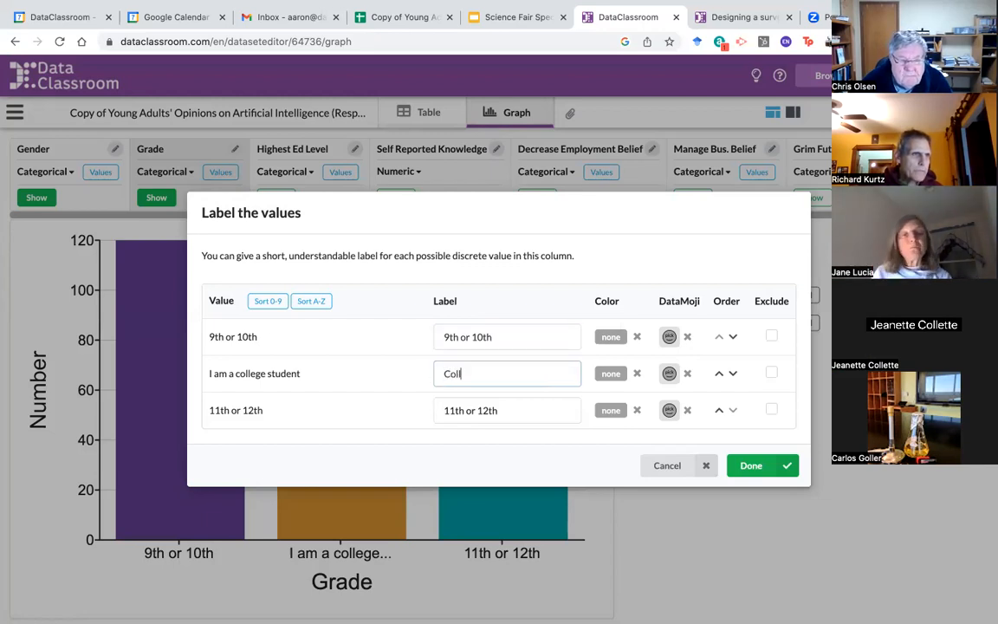
pyautogui.write('ege')
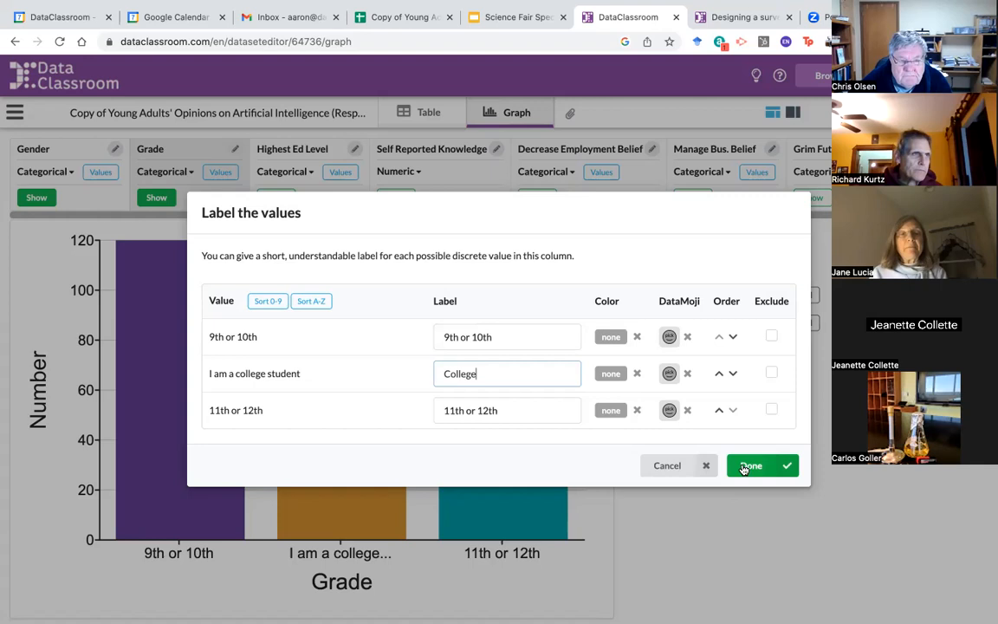
pyautogui.click(745, 466)
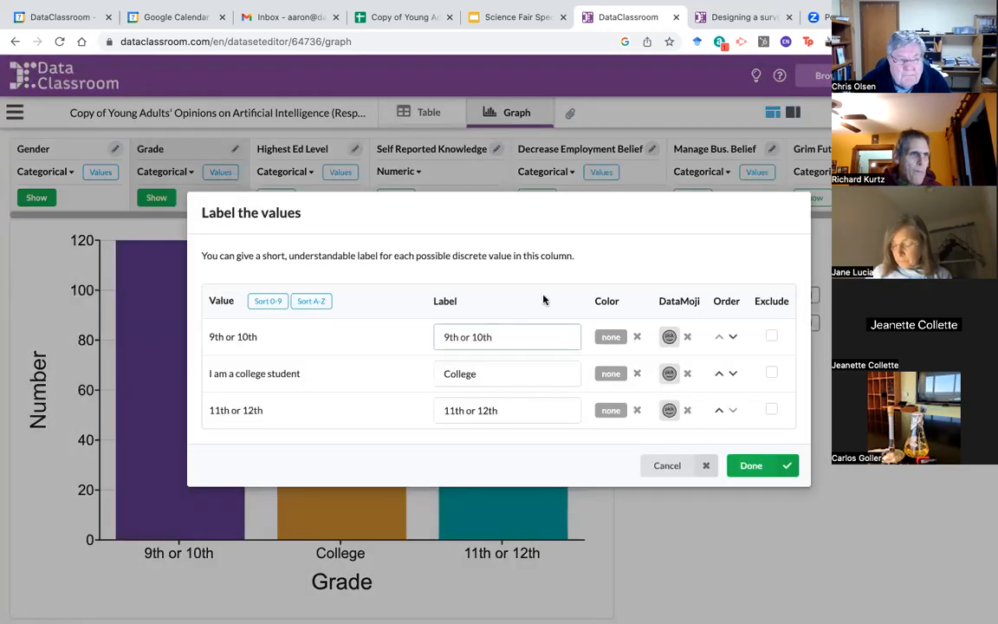
# Step: Move College last so the bars run 9th or 10th, 11th or 12th, College
pyautogui.click(732, 374)
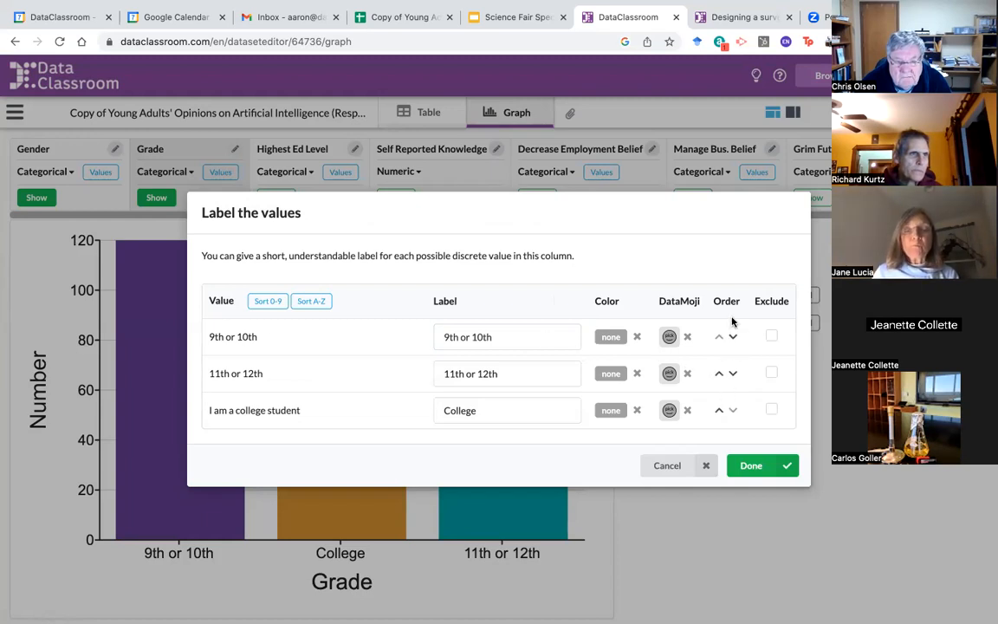
pyautogui.click(742, 465)
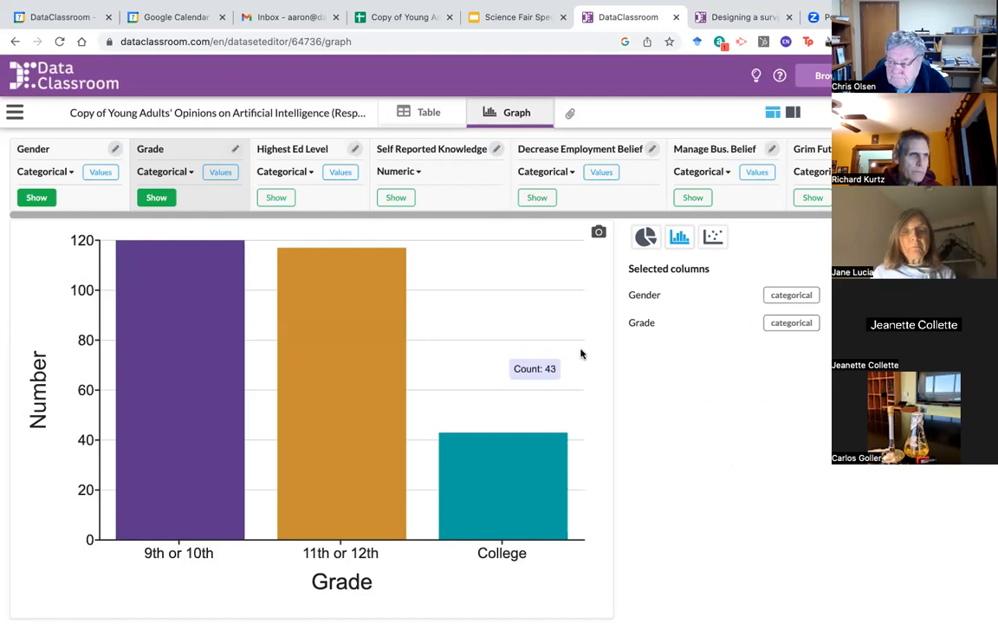
pyautogui.moveTo(314, 271)
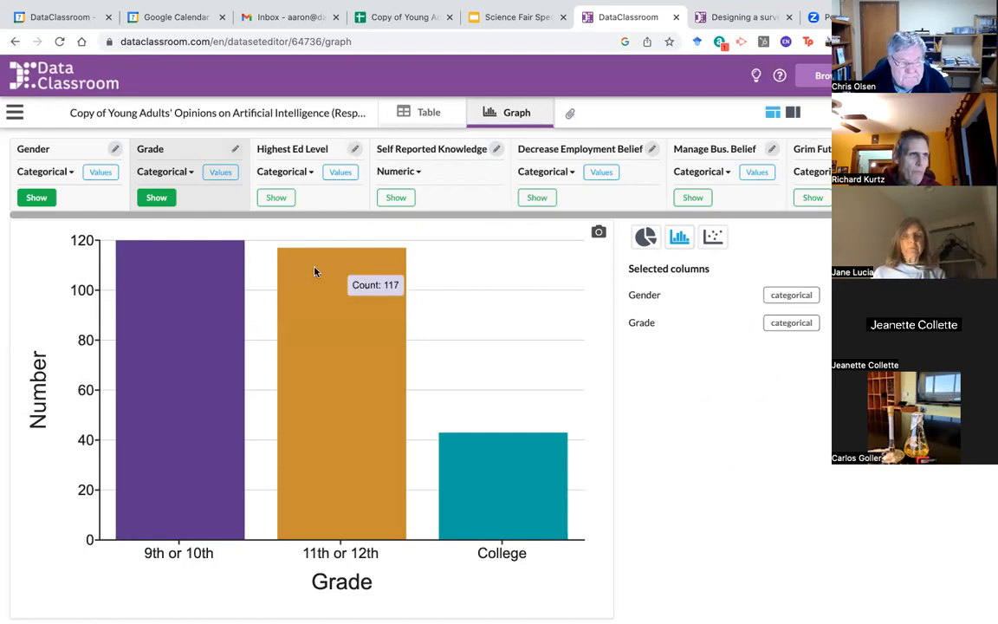
pyautogui.click(277, 198)
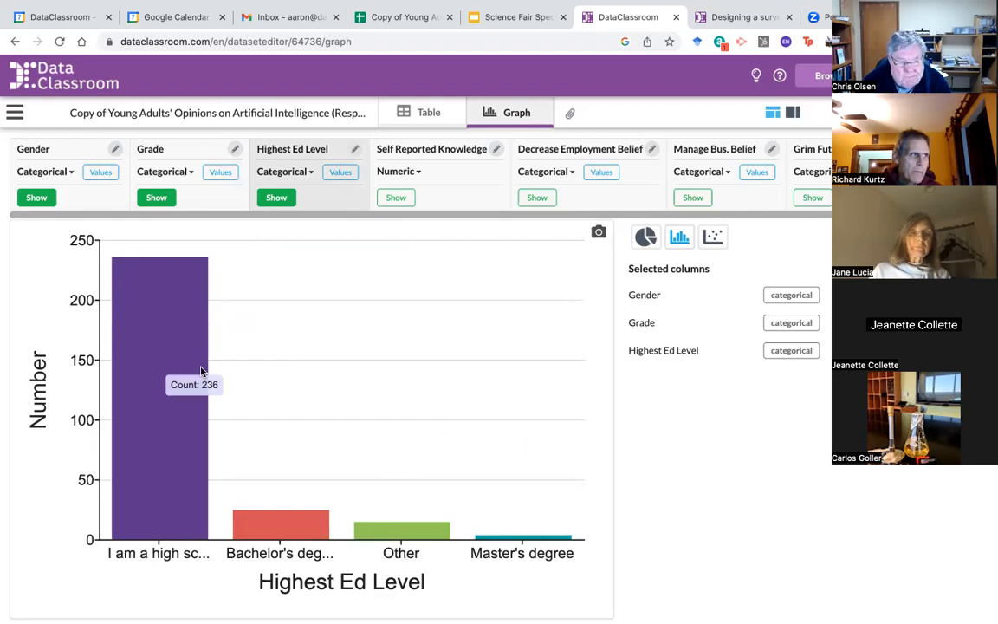
pyautogui.moveTo(543, 539)
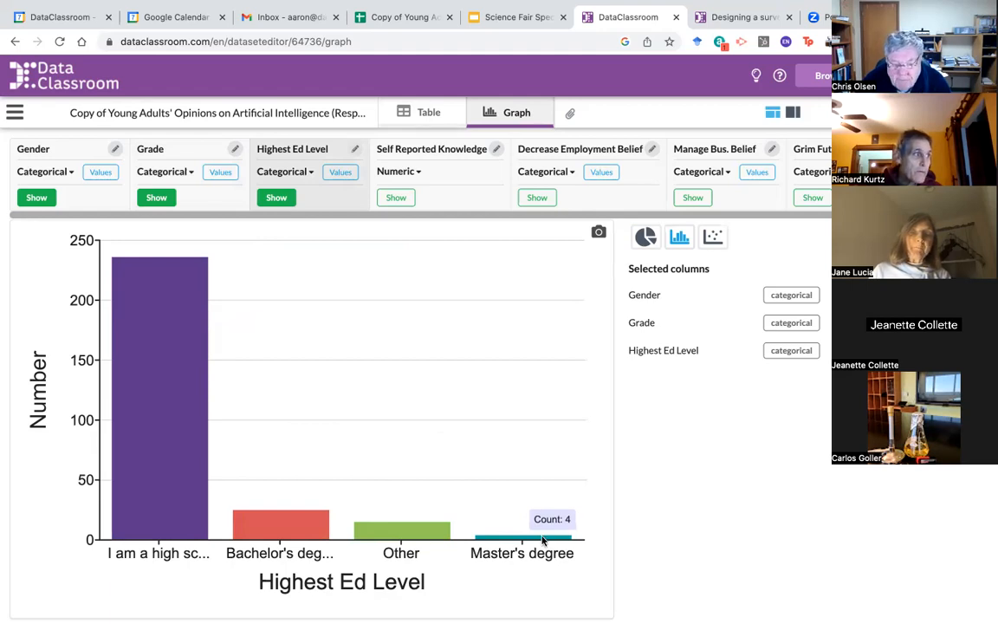
pyautogui.moveTo(398, 537)
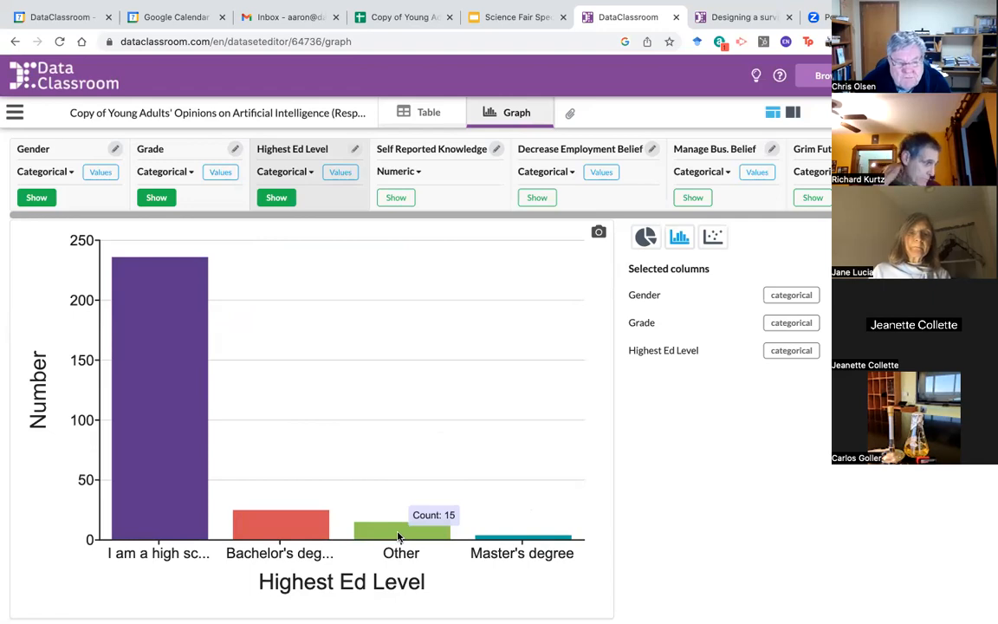
pyautogui.moveTo(509, 538)
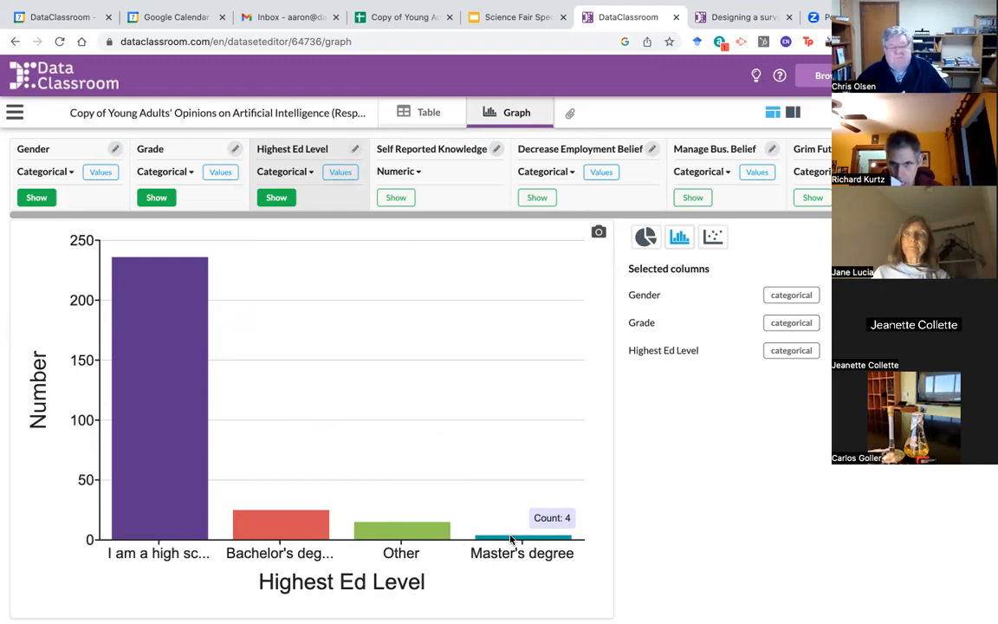
# Step: Exclude Master's degree from Highest Ed Level, leaving high-school, Bachelor's and Other bars
pyautogui.click(341, 172)
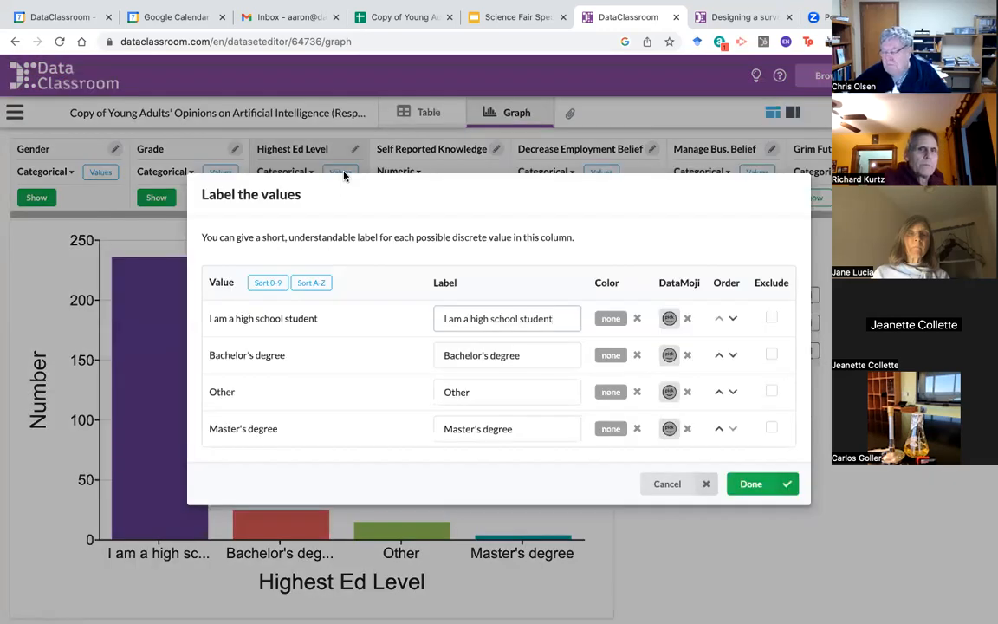
pyautogui.click(772, 428)
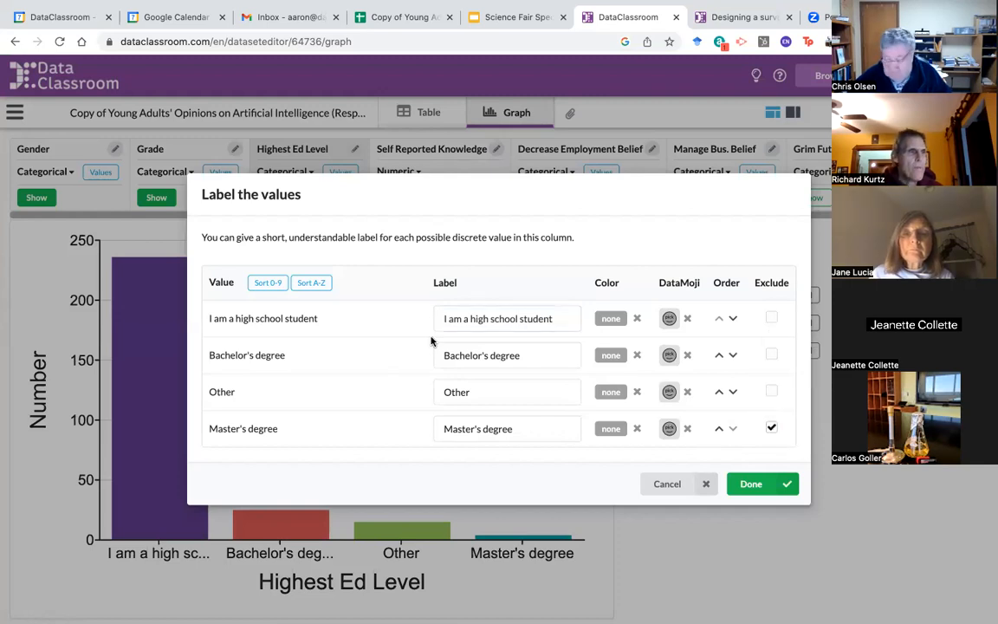
pyautogui.click(762, 489)
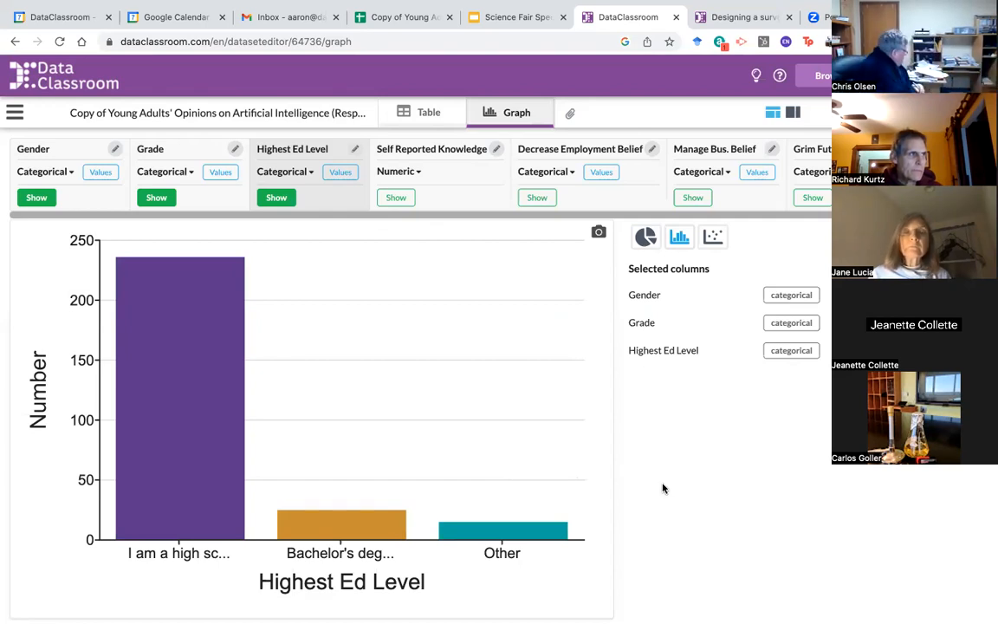
# Step: Show the five belief and knowledge columns, ending with Support for AI Machines (about 220 Yes, 50 No)
pyautogui.click(396, 197)
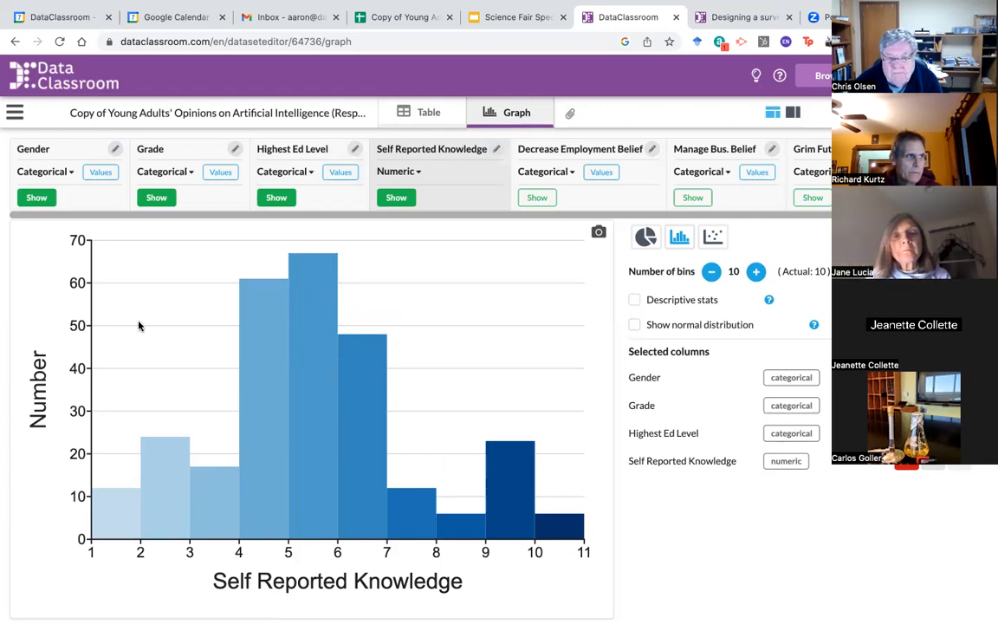
pyautogui.click(537, 197)
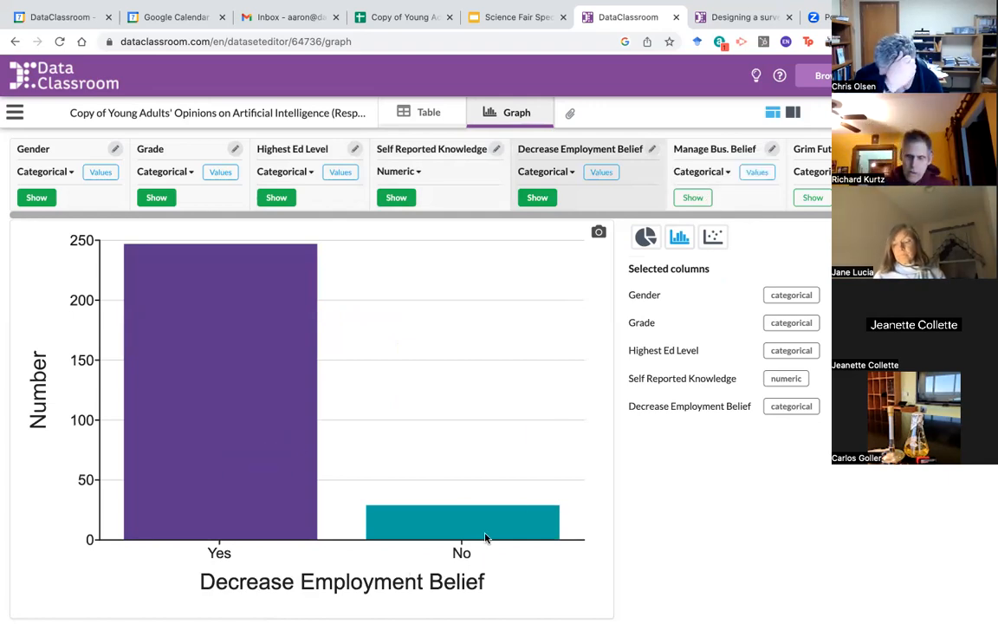
pyautogui.click(695, 197)
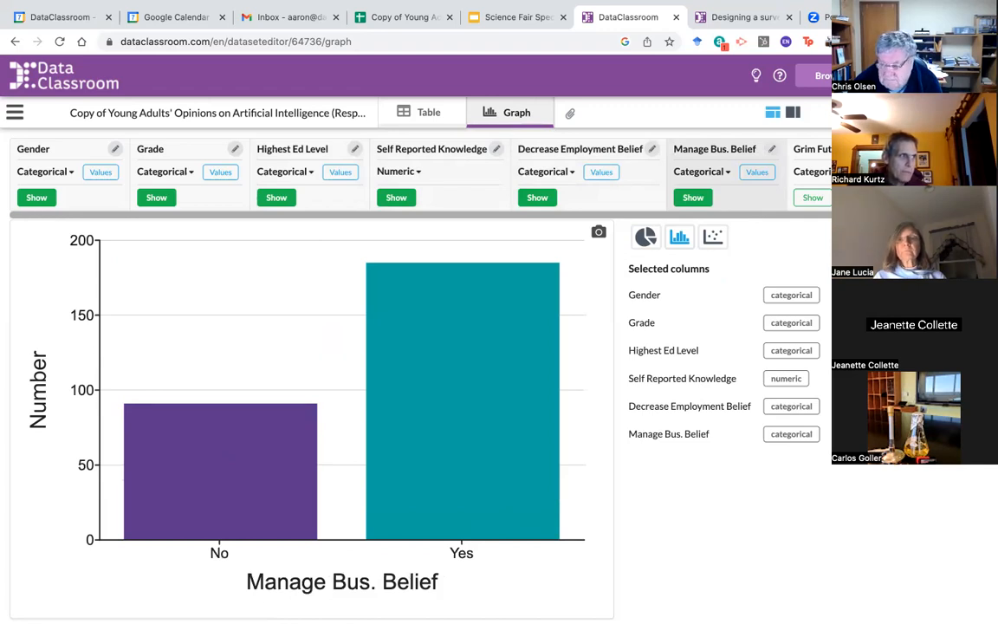
pyautogui.click(813, 199)
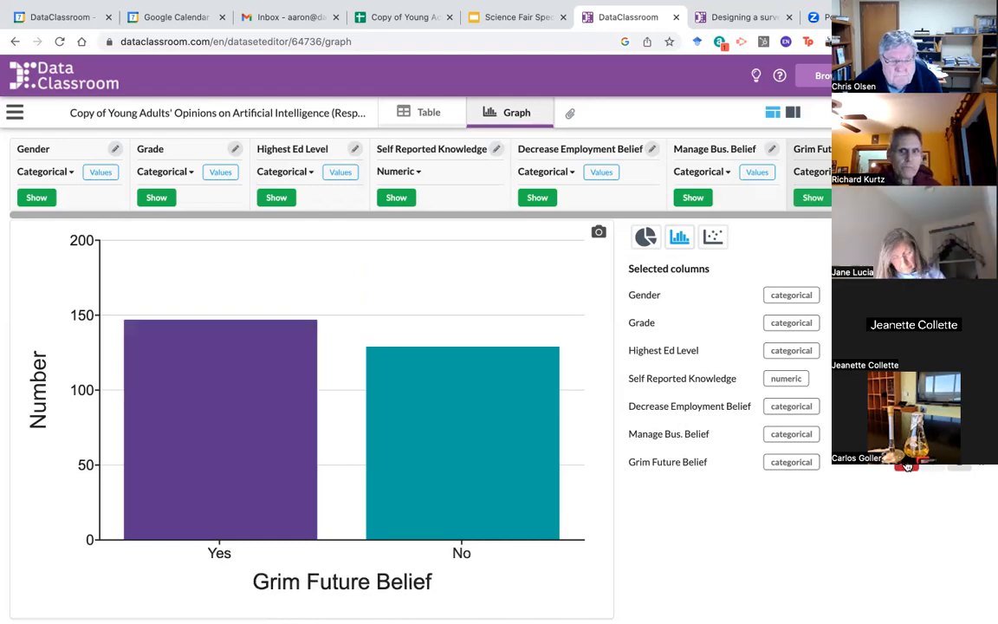
pyautogui.click(932, 197)
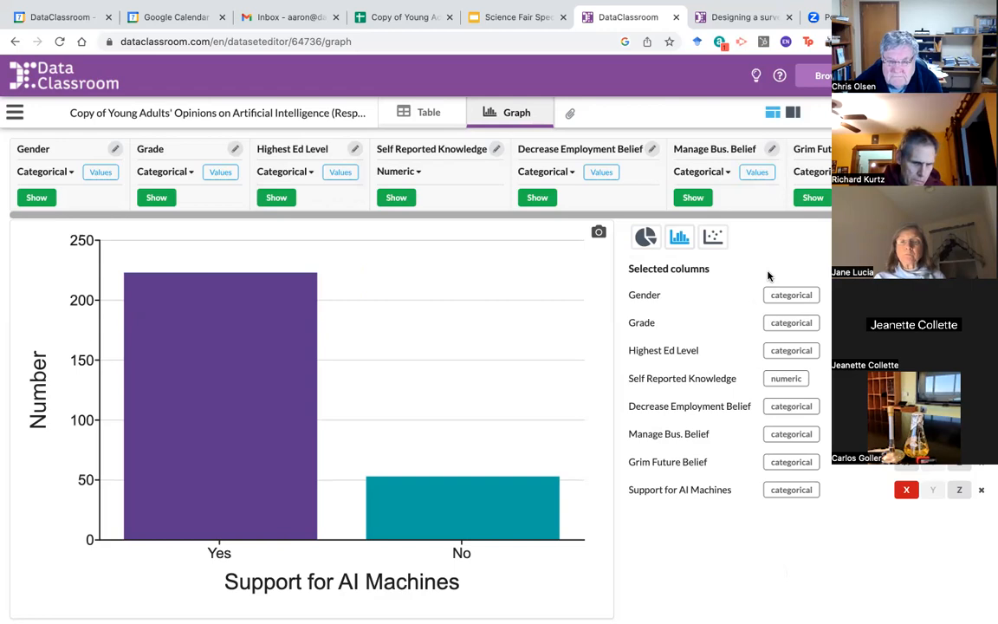
pyautogui.click(519, 19)
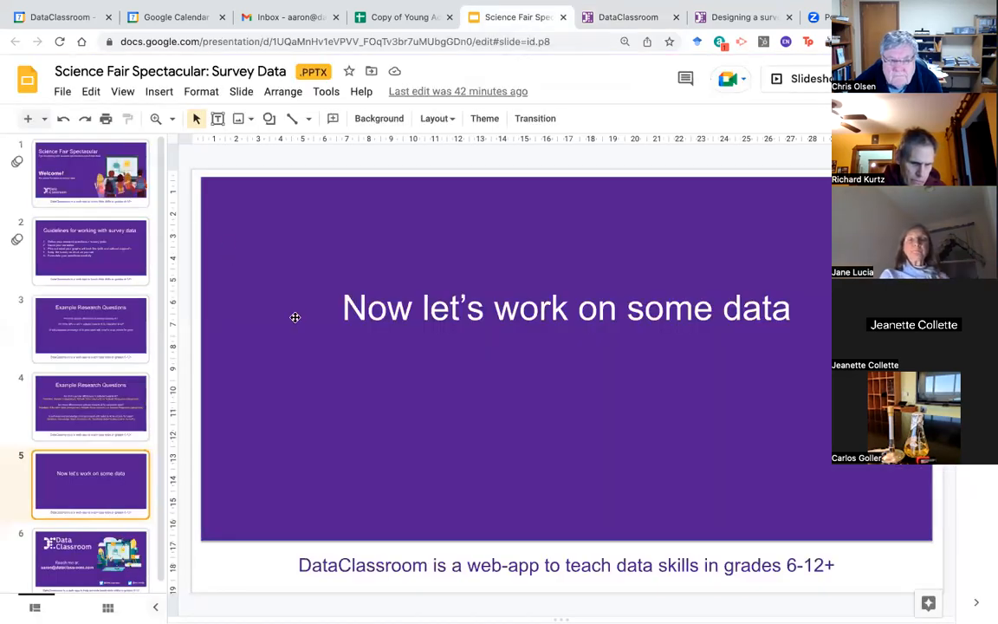
pyautogui.press('Up')
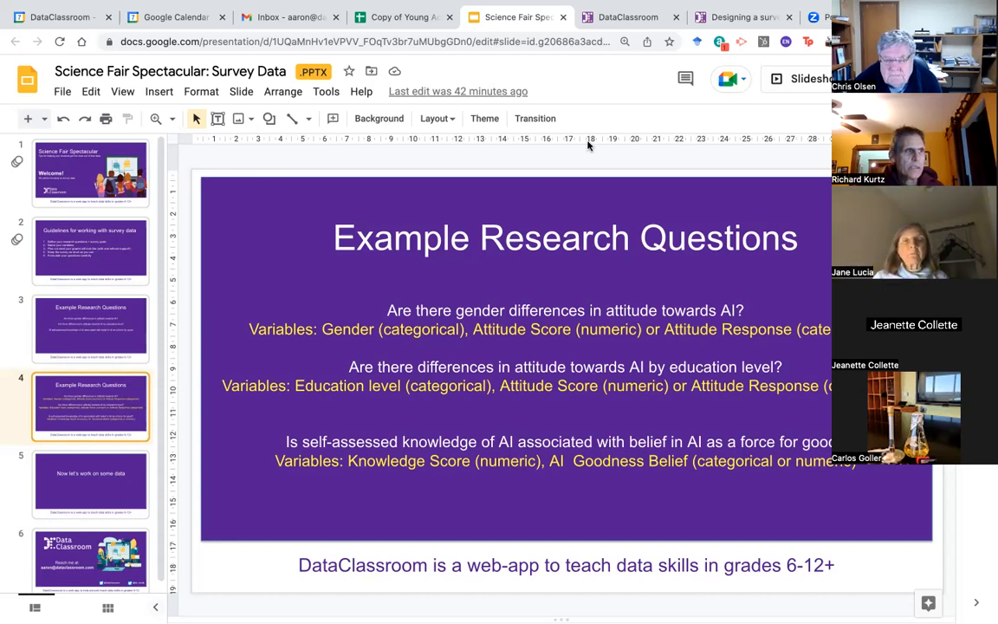
pyautogui.click(639, 17)
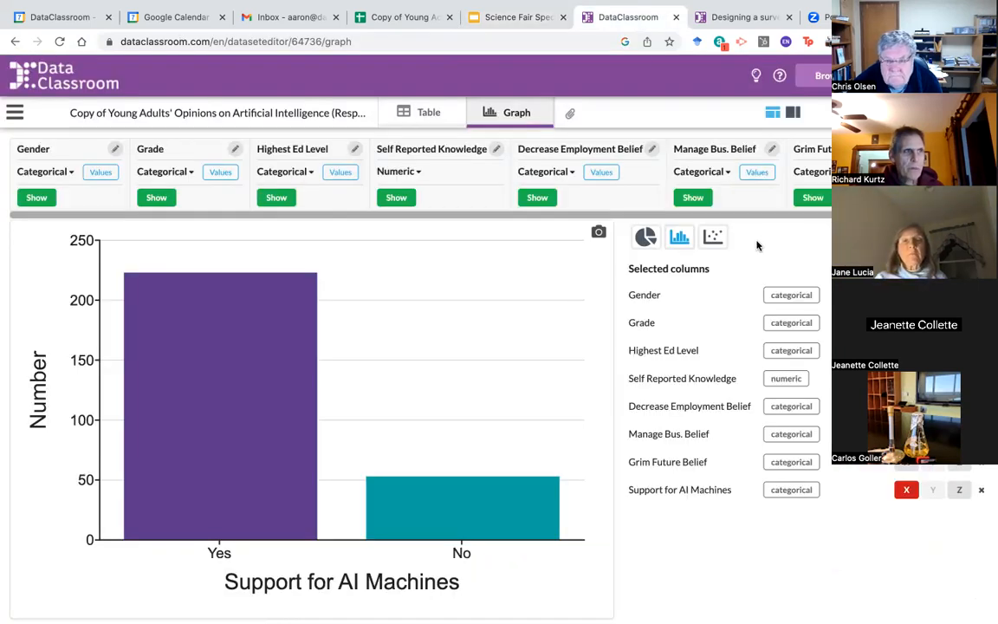
# Step: Set Gender as X and split its bars by Manage Bus. Belief as Z
pyautogui.click(906, 295)
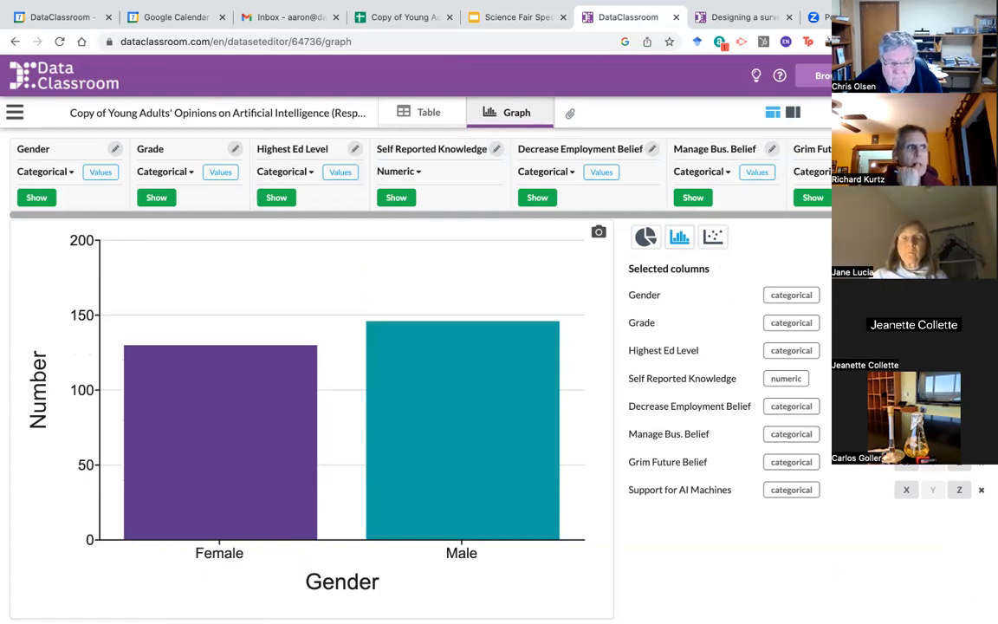
pyautogui.click(958, 406)
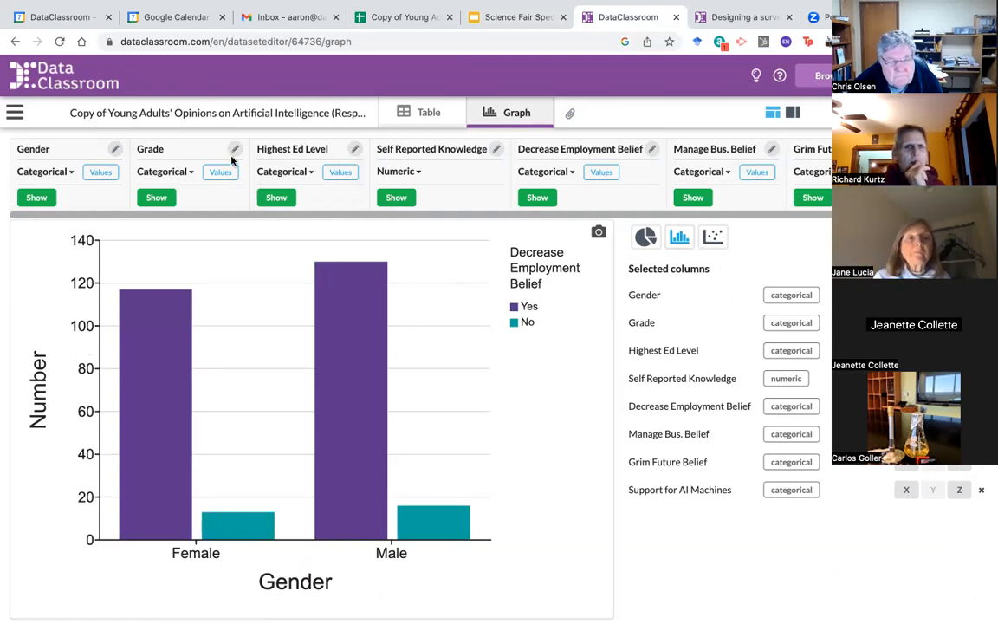
pyautogui.moveTo(327, 251)
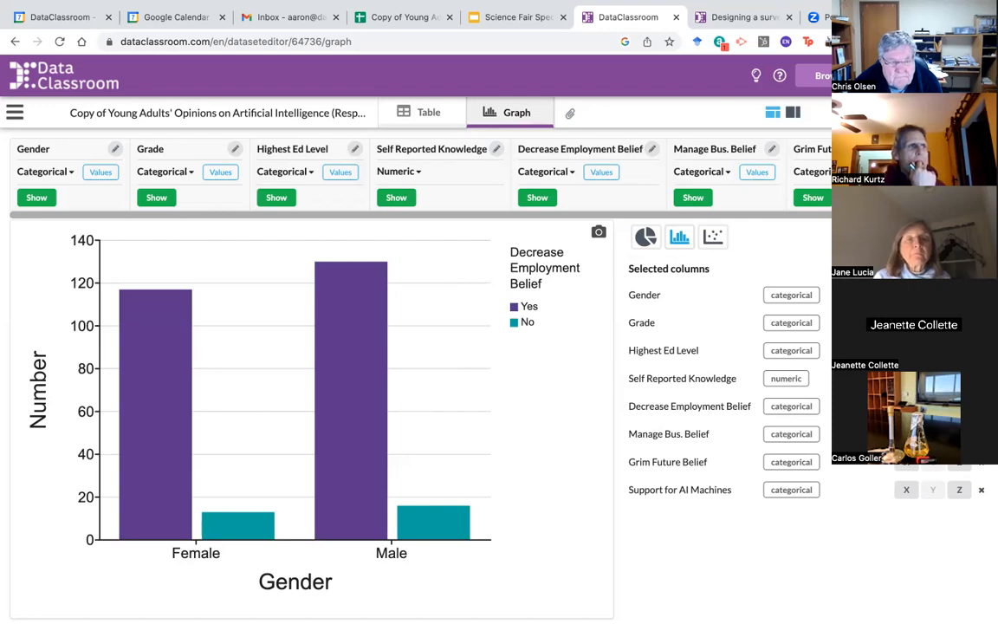
pyautogui.click(959, 434)
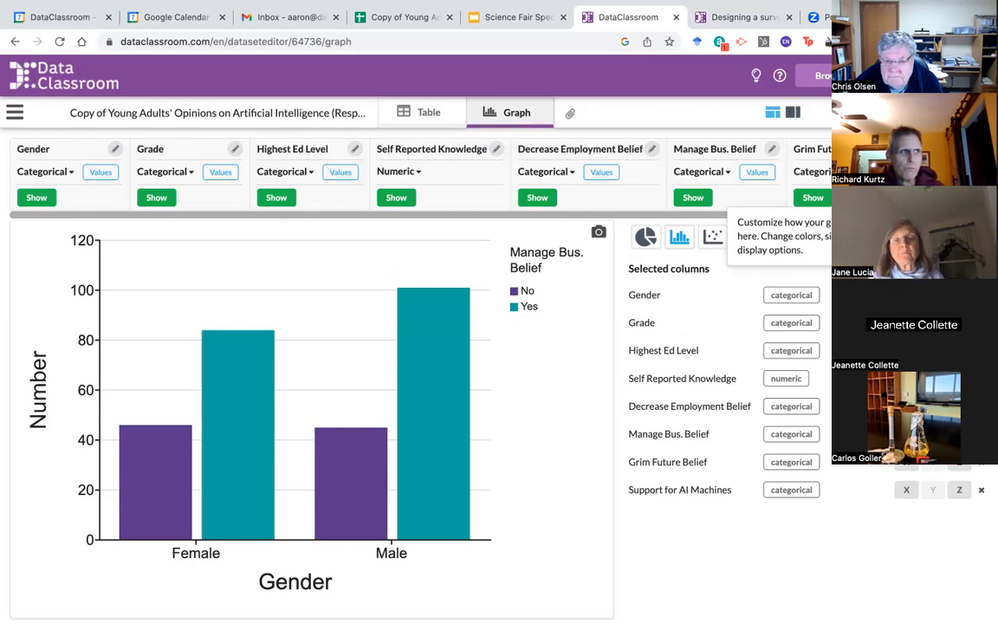
# Step: Stack the Gender bars as proportions, showing about 35% Female and 31% Male answering No
pyautogui.click(920, 236)
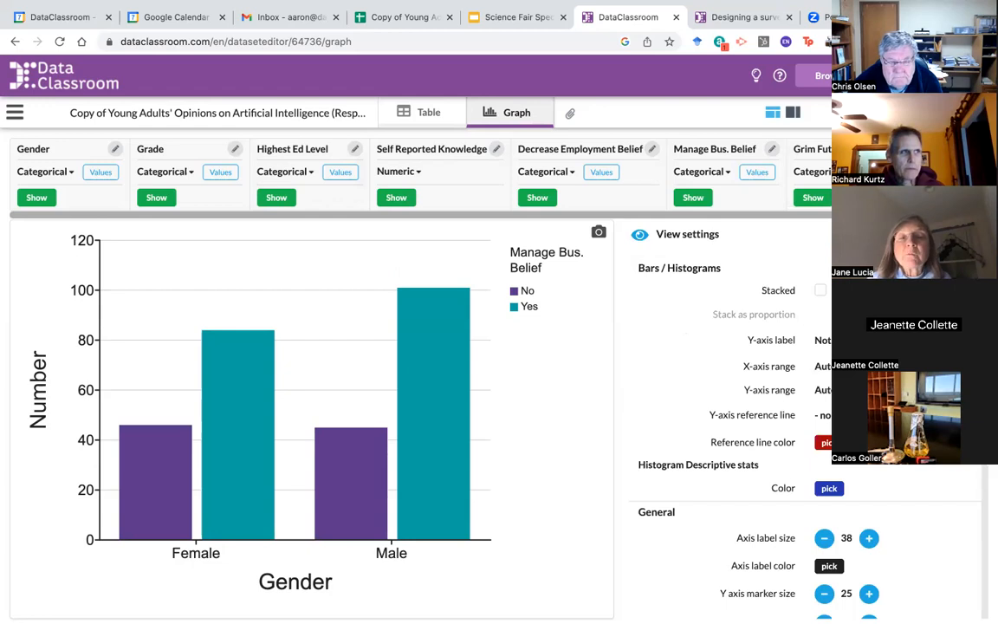
pyautogui.click(819, 292)
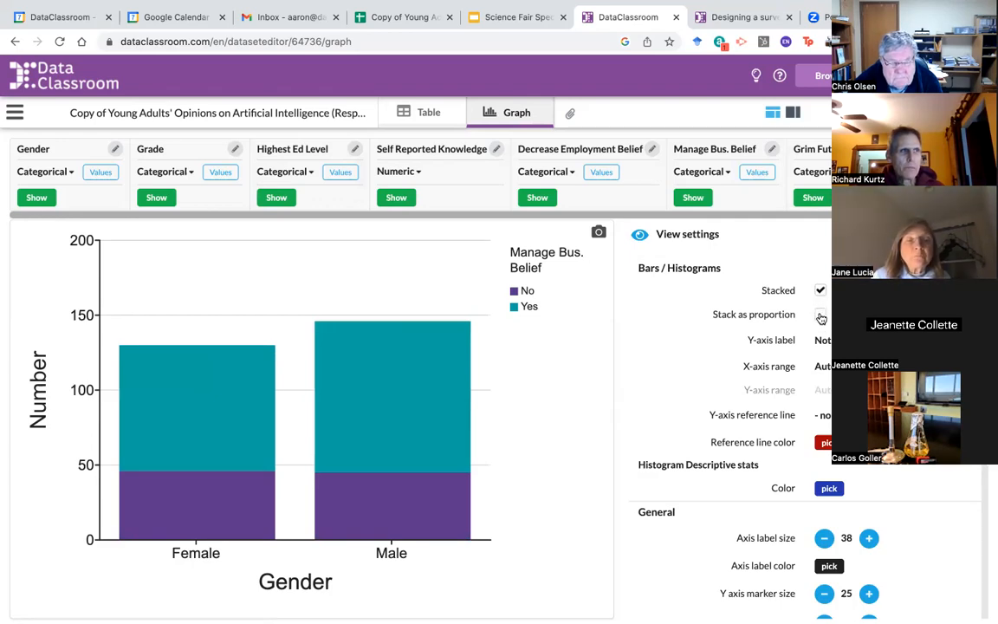
pyautogui.click(819, 316)
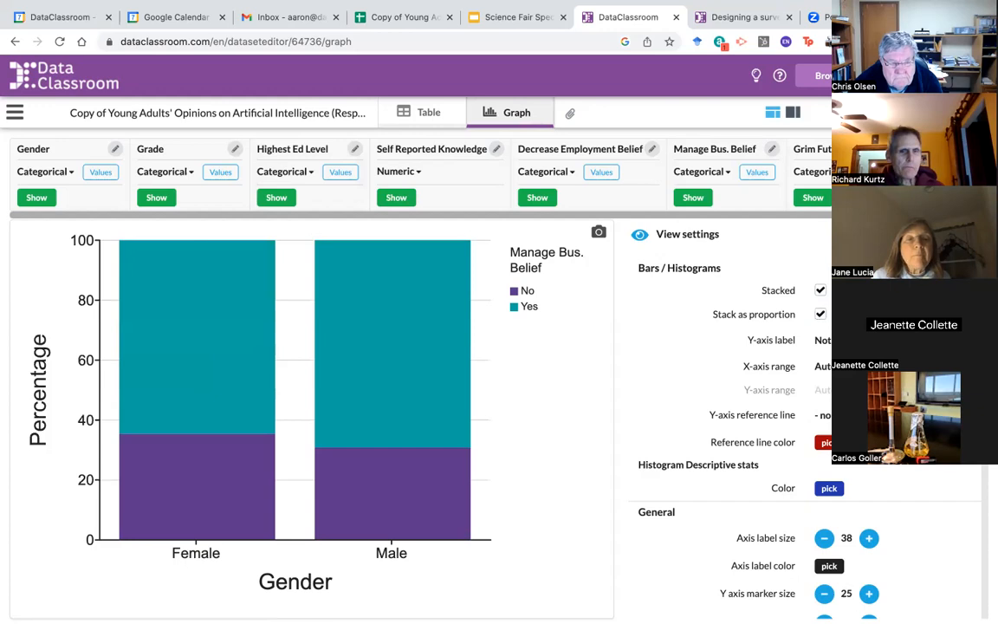
pyautogui.click(969, 234)
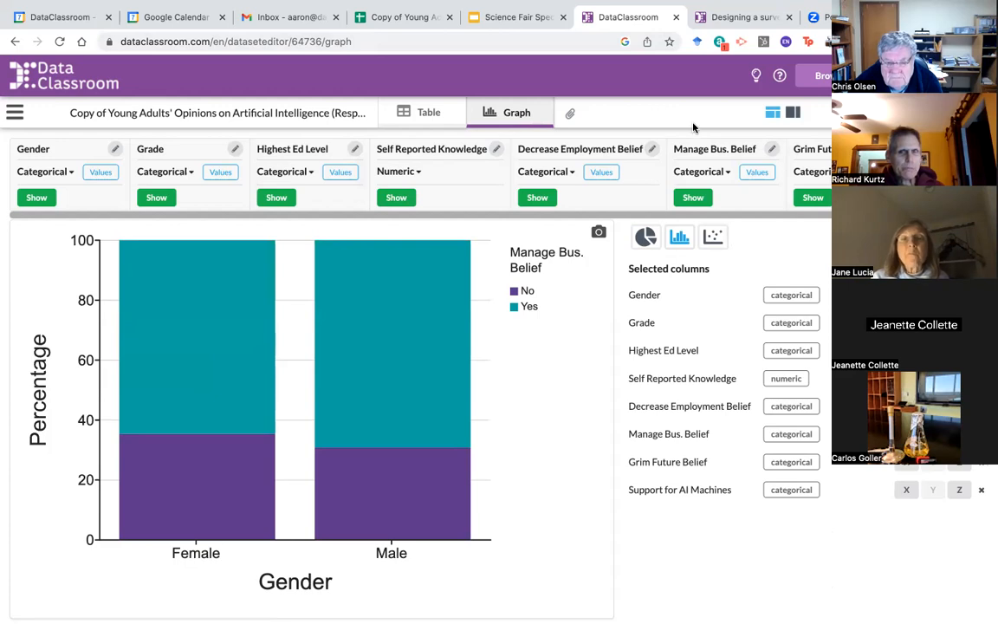
# Step: Read the Support for AI Machines split: about 73% of Female and 88% of Male answer Yes
pyautogui.moveTo(352, 421)
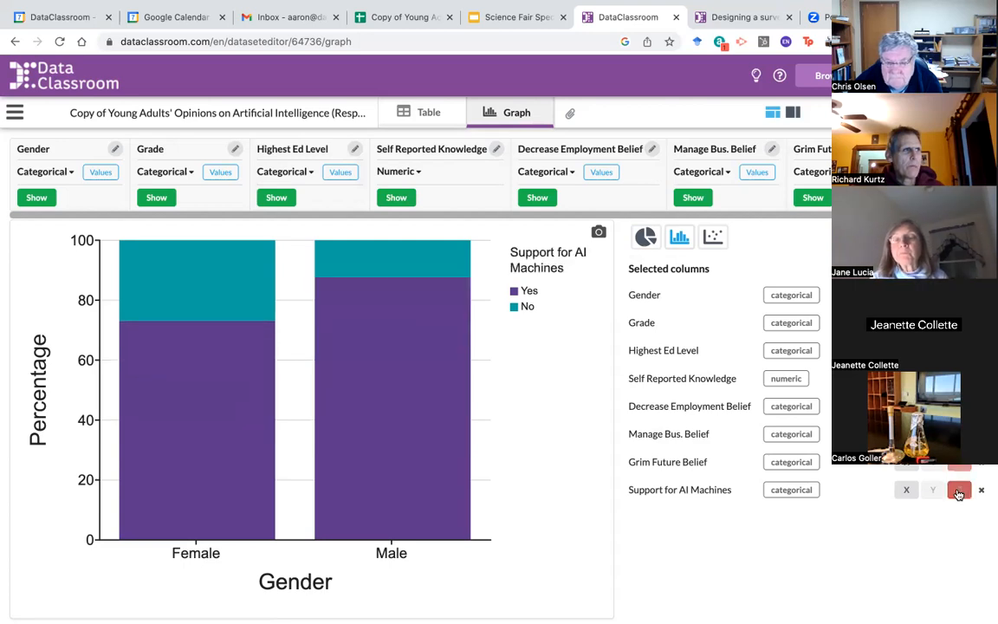
pyautogui.moveTo(346, 342)
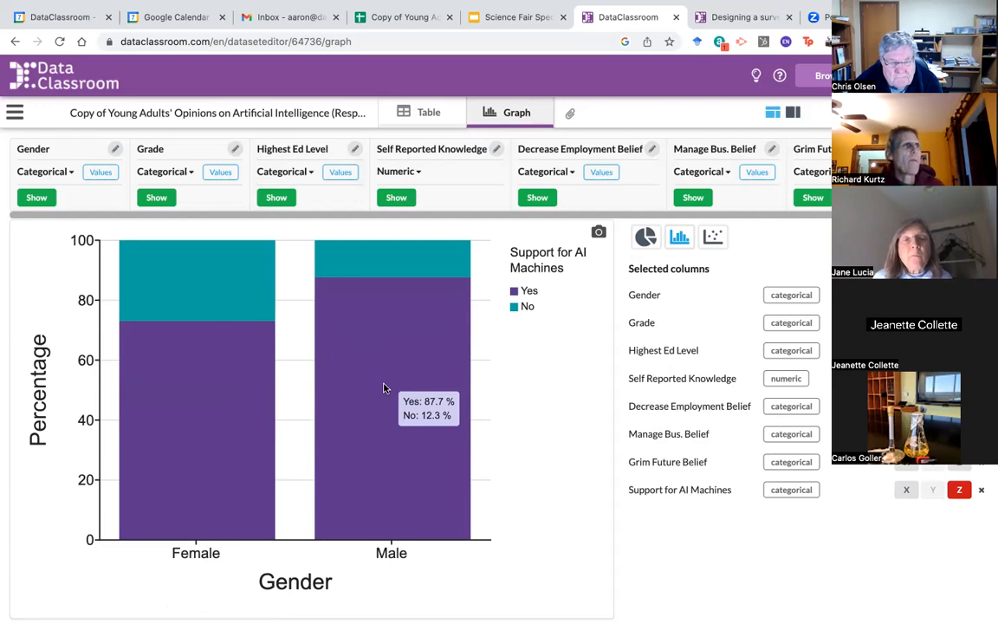
pyautogui.moveTo(276, 383)
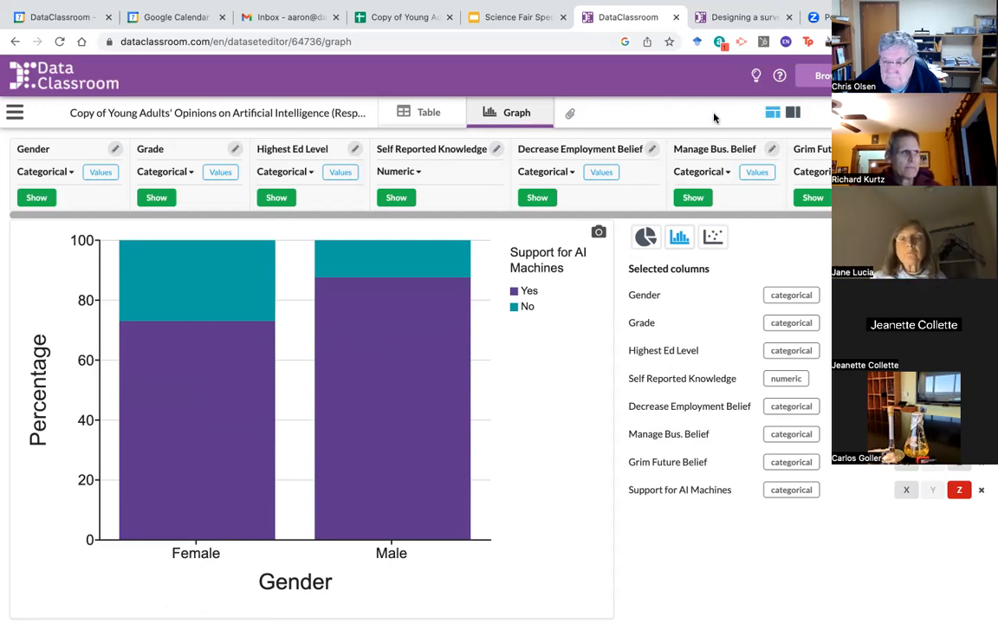
pyautogui.moveTo(352, 309)
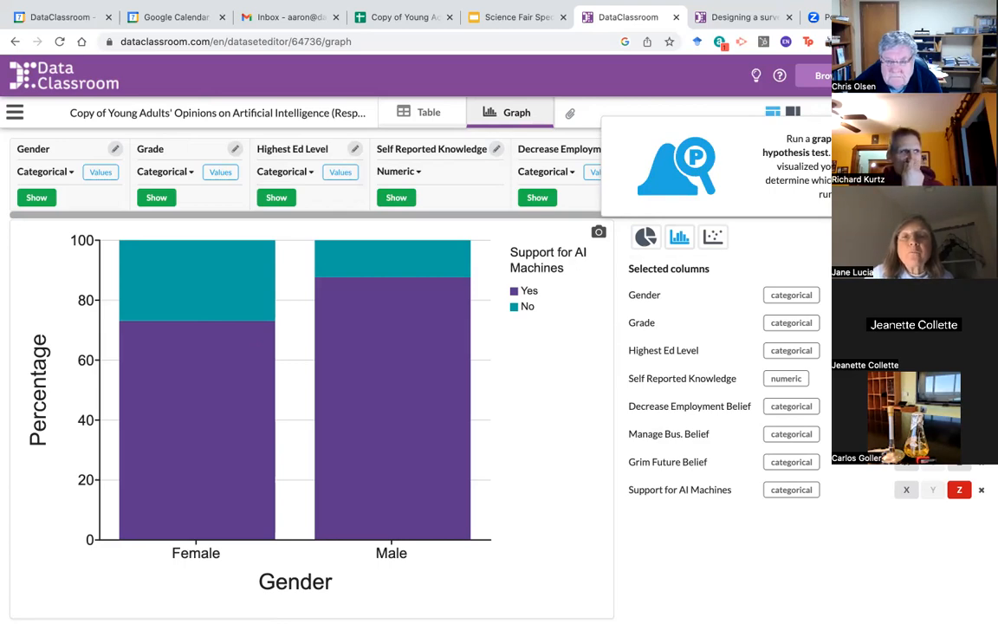
# Step: Run the Chi-square Test of Independence on Gender vs Support for AI Machines: 9.44, p<0.01
pyautogui.click(887, 237)
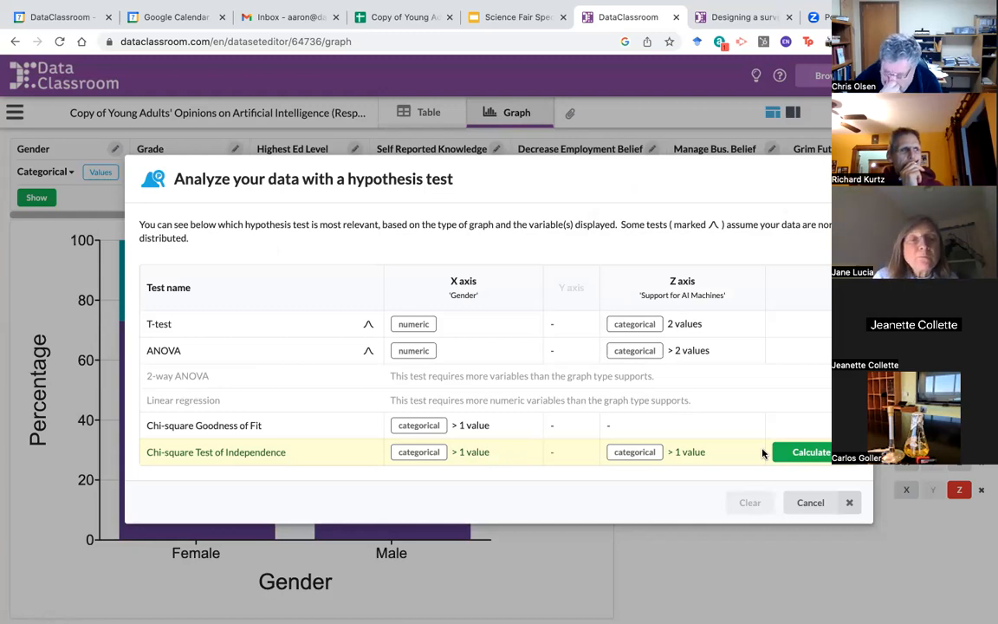
pyautogui.click(805, 452)
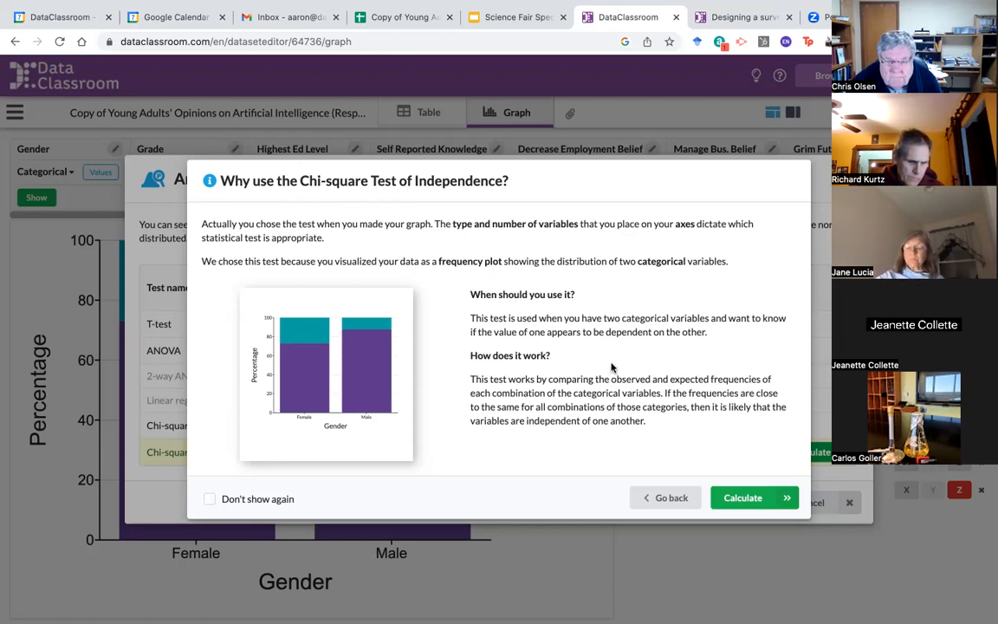
pyautogui.click(749, 500)
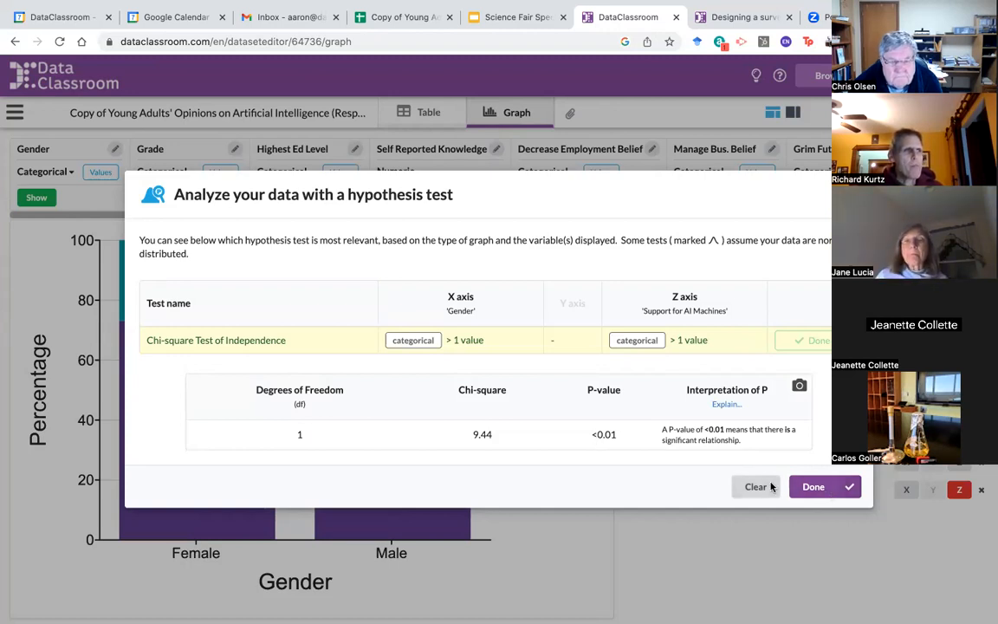
pyautogui.click(814, 487)
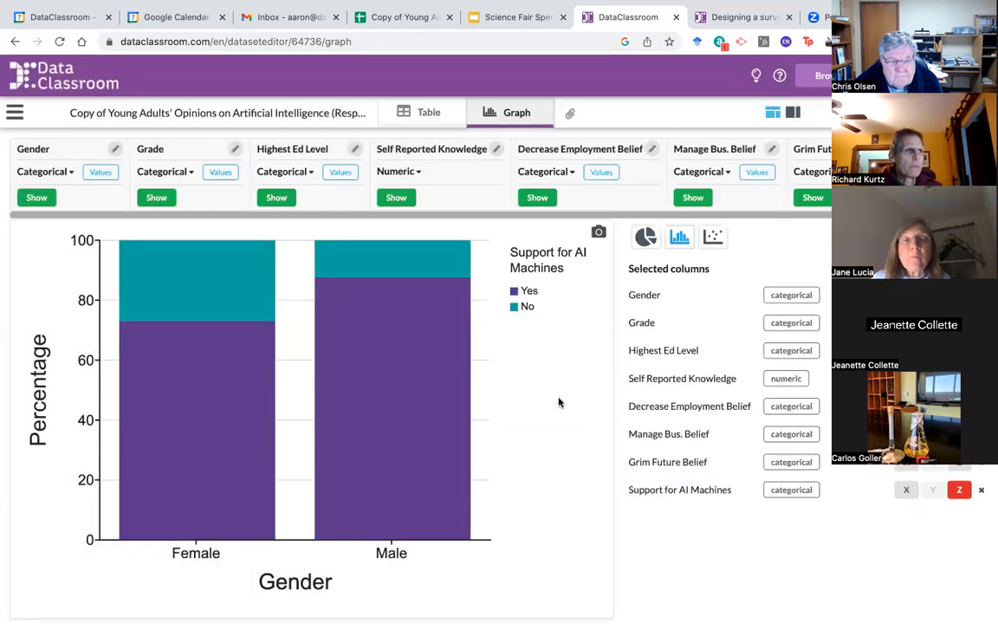
pyautogui.moveTo(330, 284)
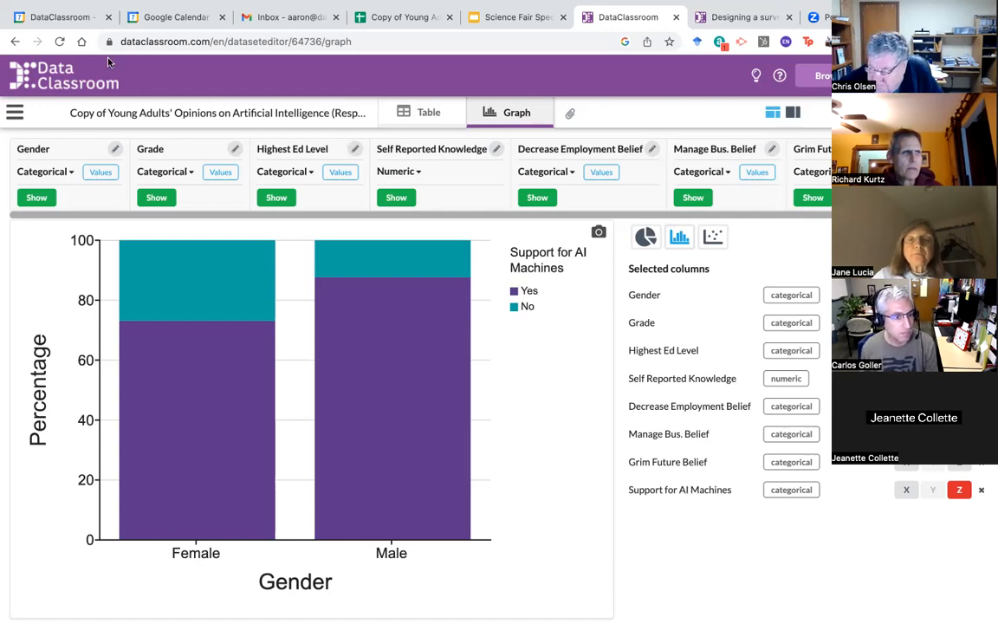
pyautogui.moveTo(45, 6)
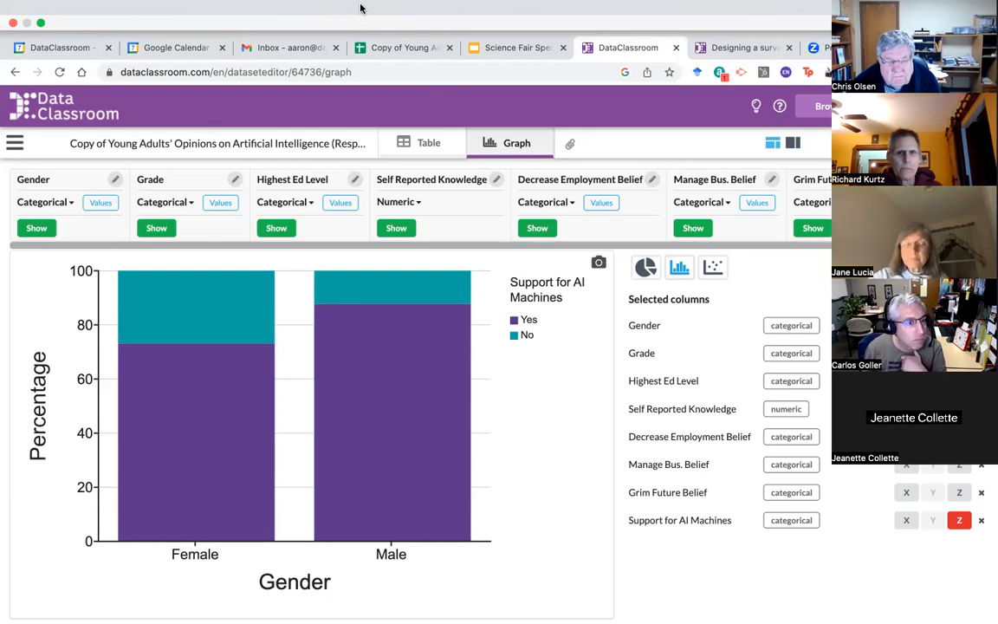
pyautogui.moveTo(465, 432)
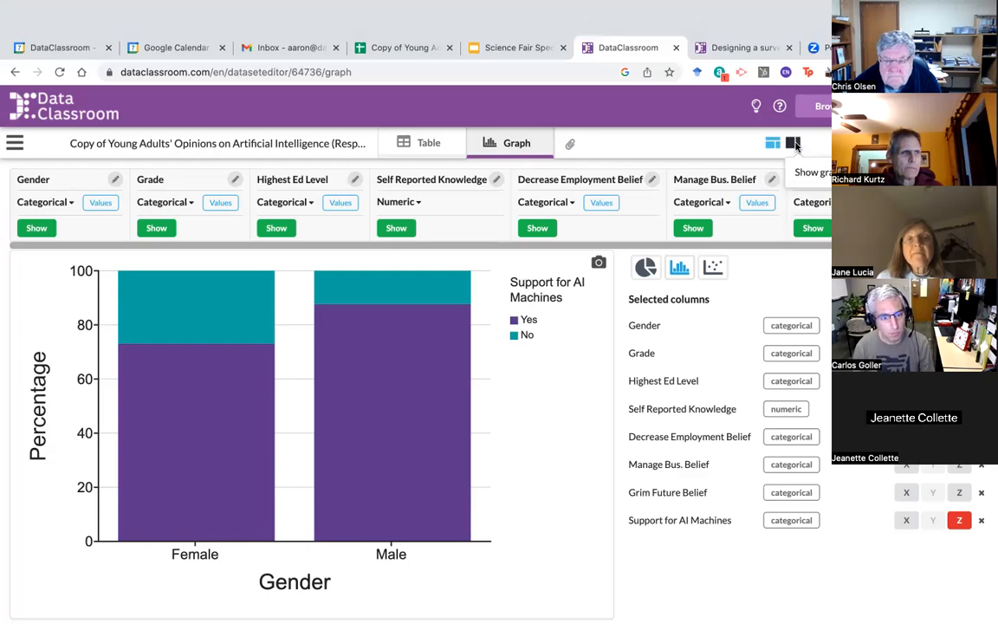
# Step: Switch to the graph-only layout and exit browser full screen
pyautogui.click(794, 144)
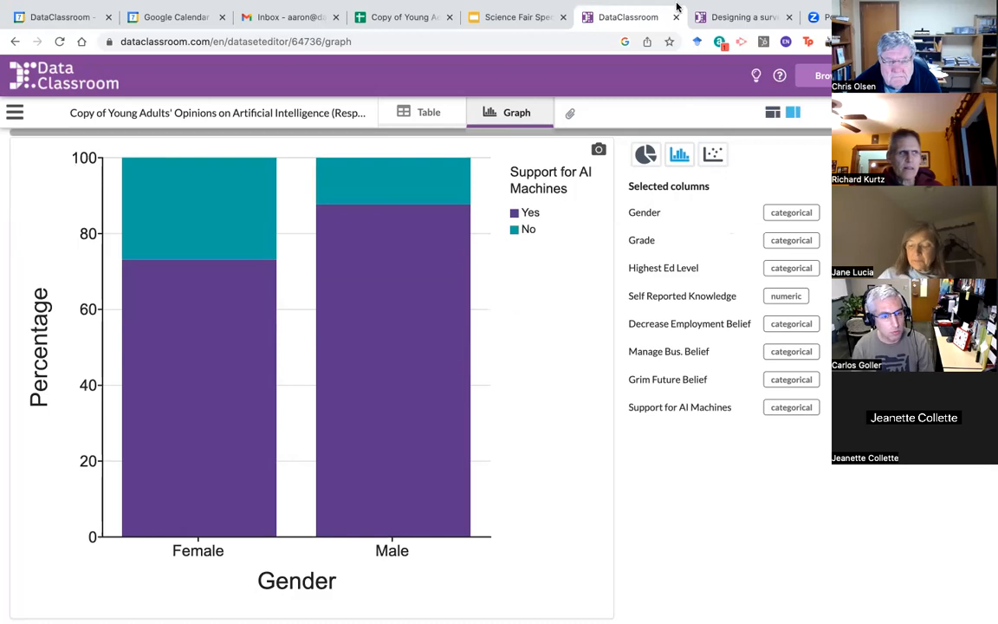
pyautogui.moveTo(52, 23)
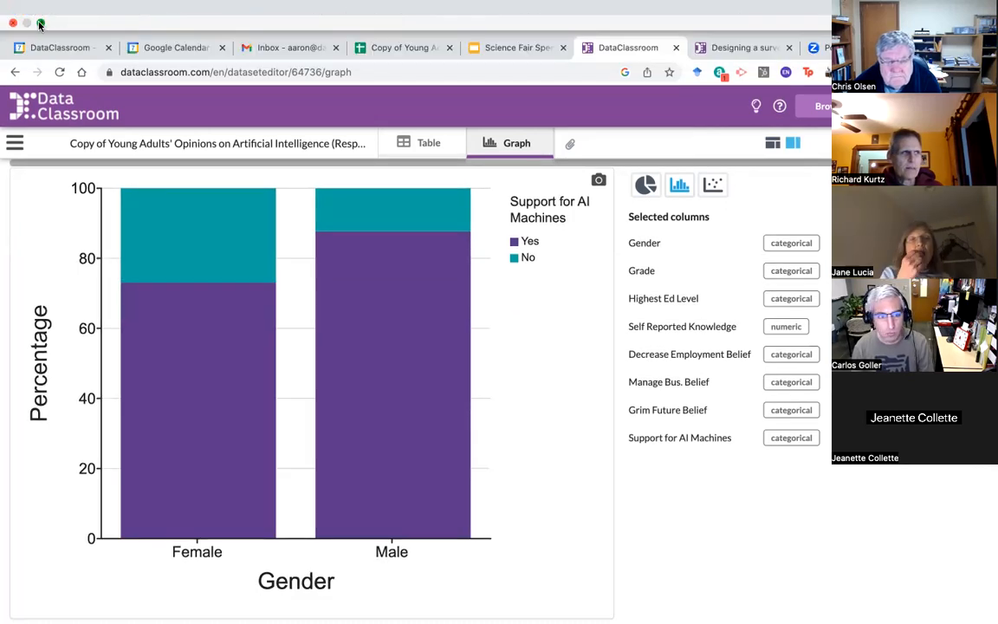
pyautogui.click(40, 24)
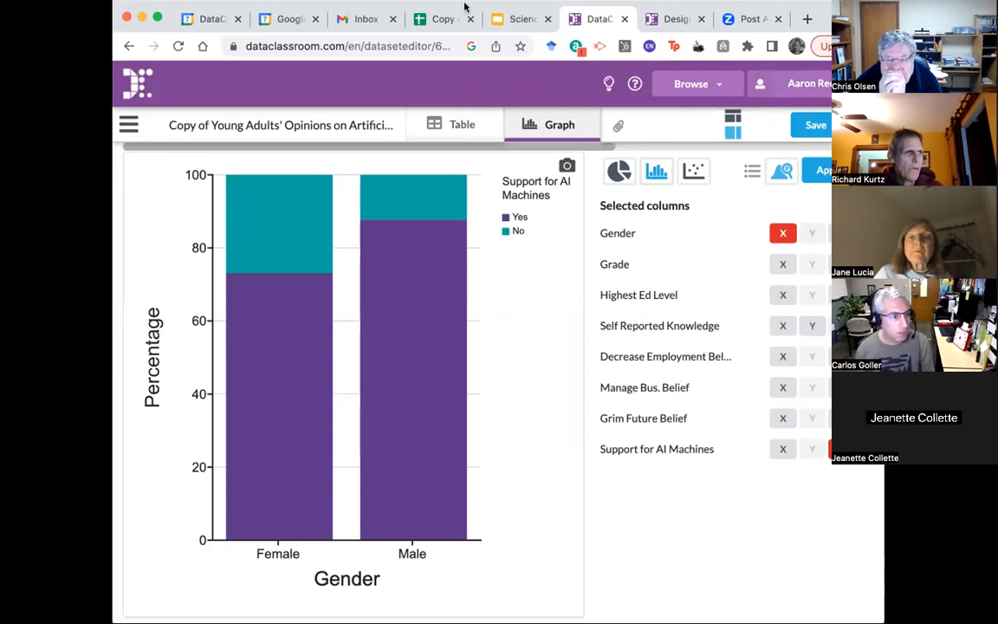
# Step: Copy the stacked Gender chart image to the clipboard, then restore browser full screen
pyautogui.click(566, 166)
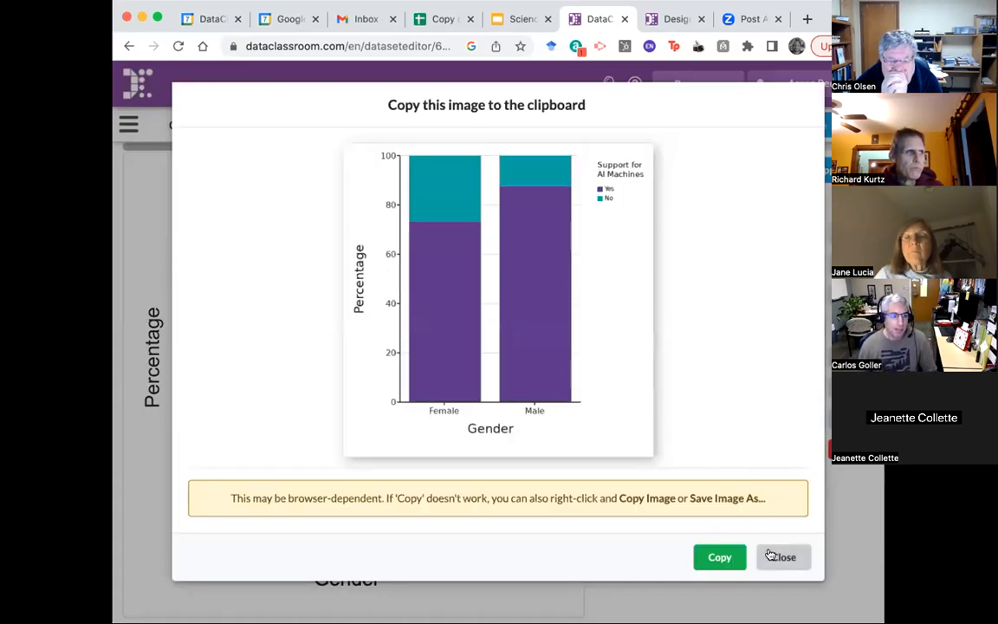
pyautogui.click(730, 557)
pyautogui.click(783, 557)
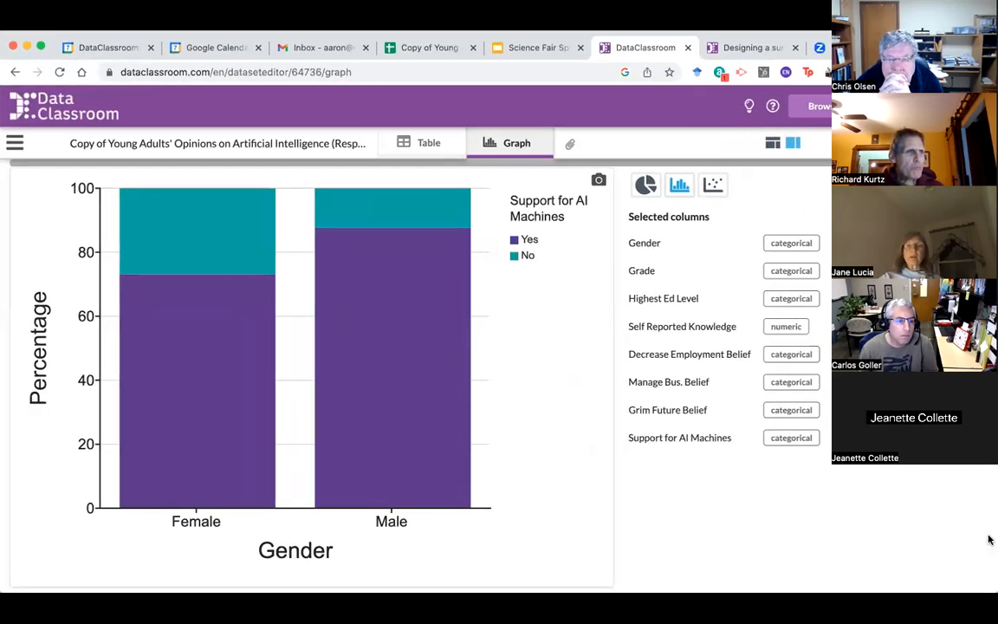
pyautogui.click(42, 47)
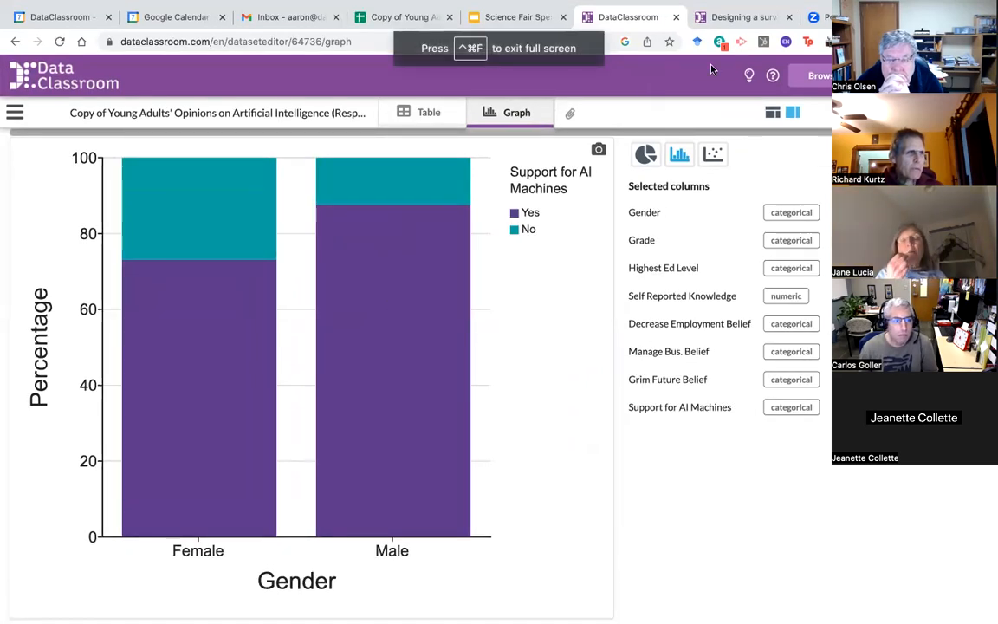
pyautogui.moveTo(465, 262)
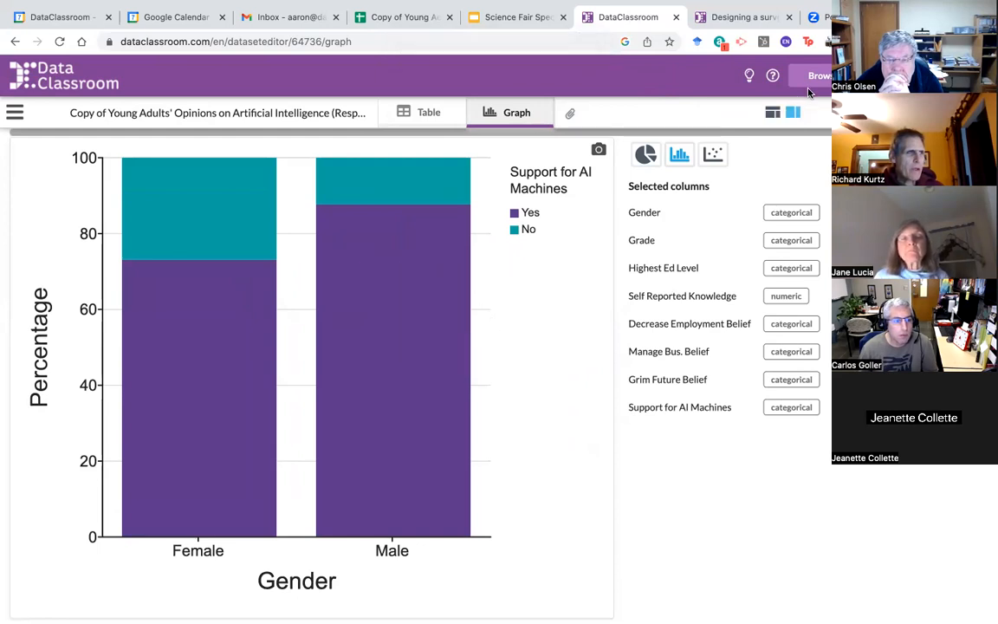
# Step: Restore the column header bar above the 100% stacked Gender by Support for AI Machines chart
pyautogui.click(774, 117)
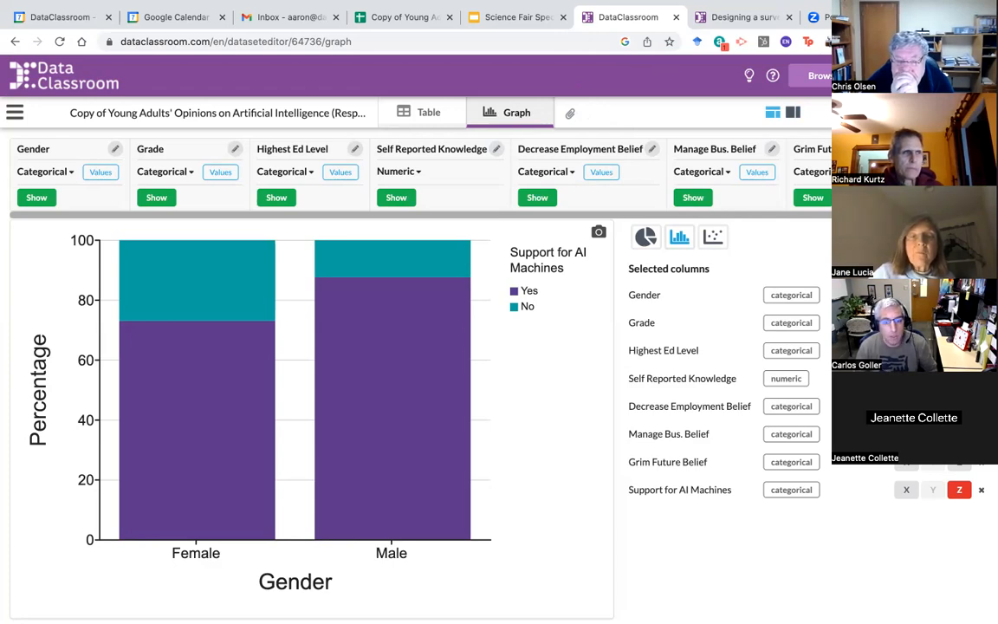
# Step: Put Self Reported Knowledge on the X axis for a 10-bin histogram split by Support for AI Machines
pyautogui.click(906, 350)
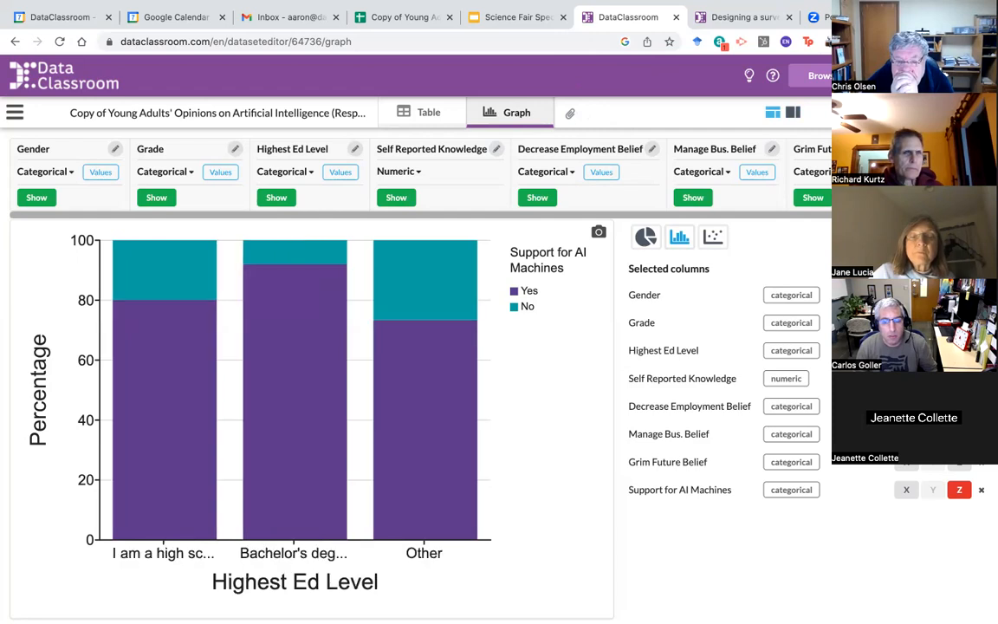
pyautogui.click(933, 378)
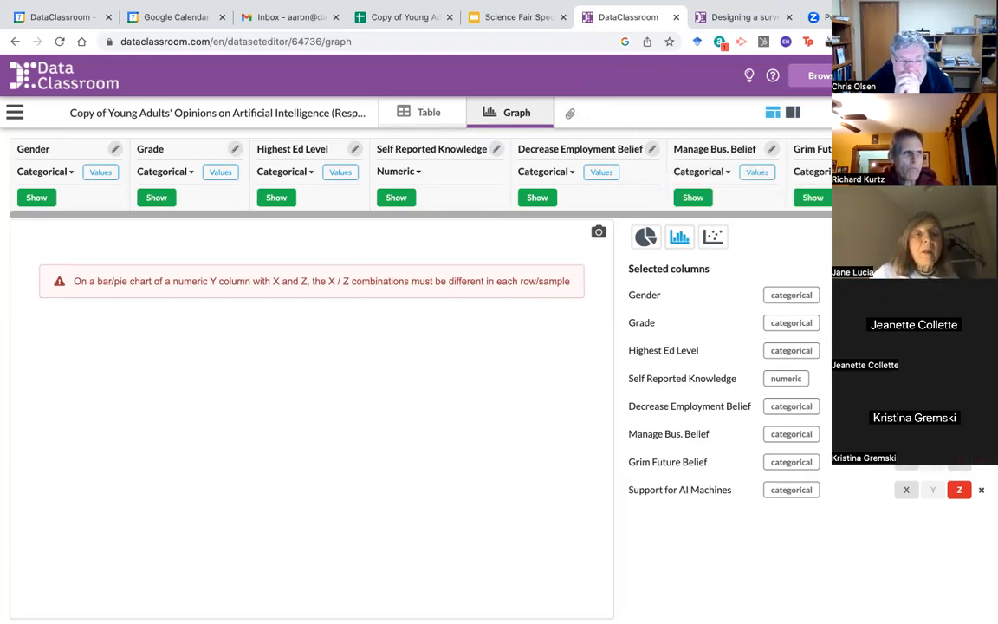
pyautogui.click(906, 379)
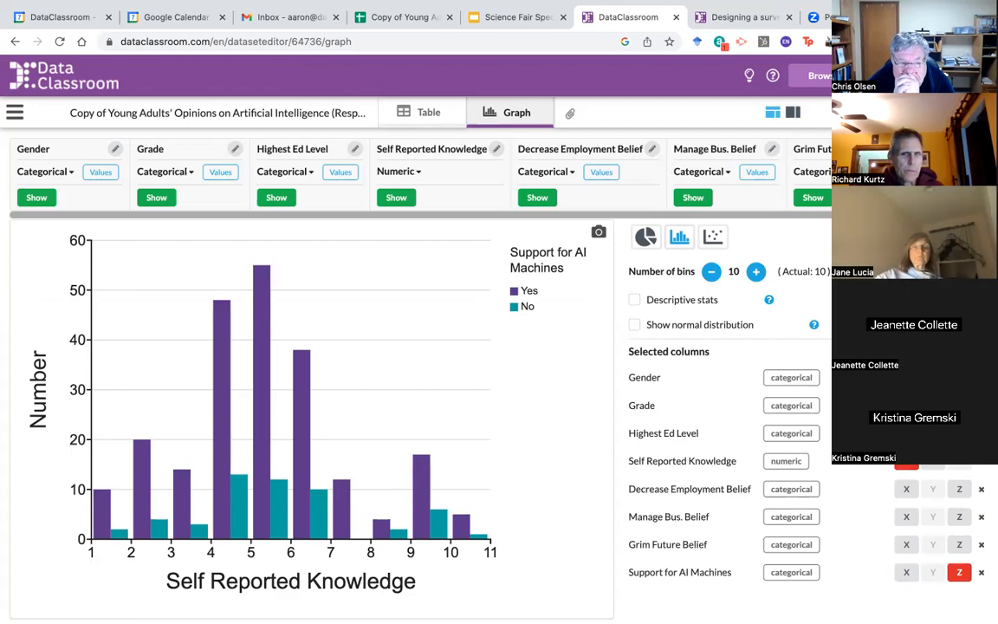
# Step: Split the histogram by Gender and show descriptive stats with 95% confidence interval error bars
pyautogui.click(959, 377)
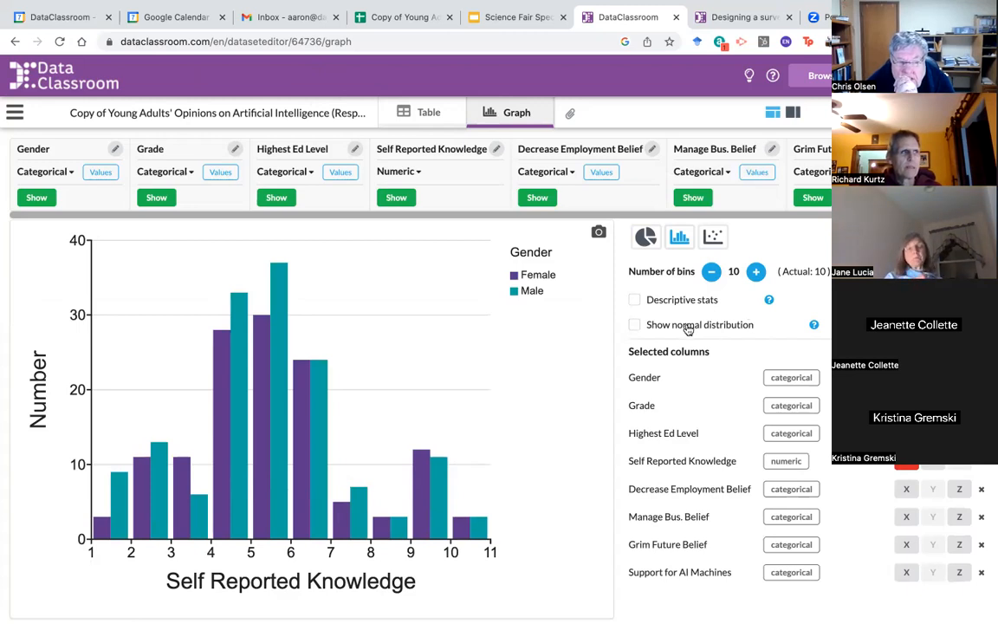
pyautogui.click(634, 300)
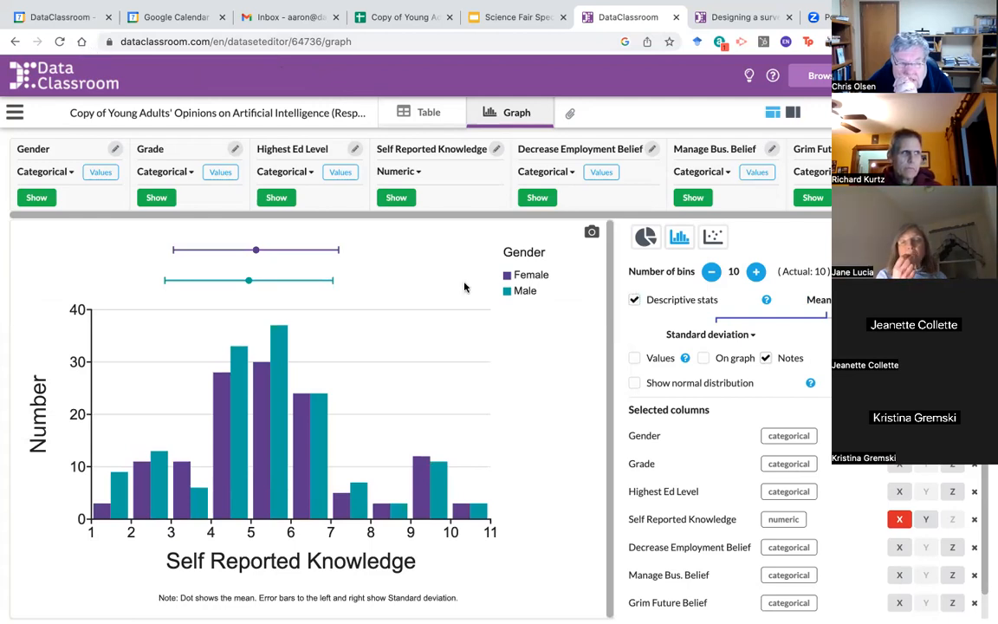
pyautogui.click(753, 335)
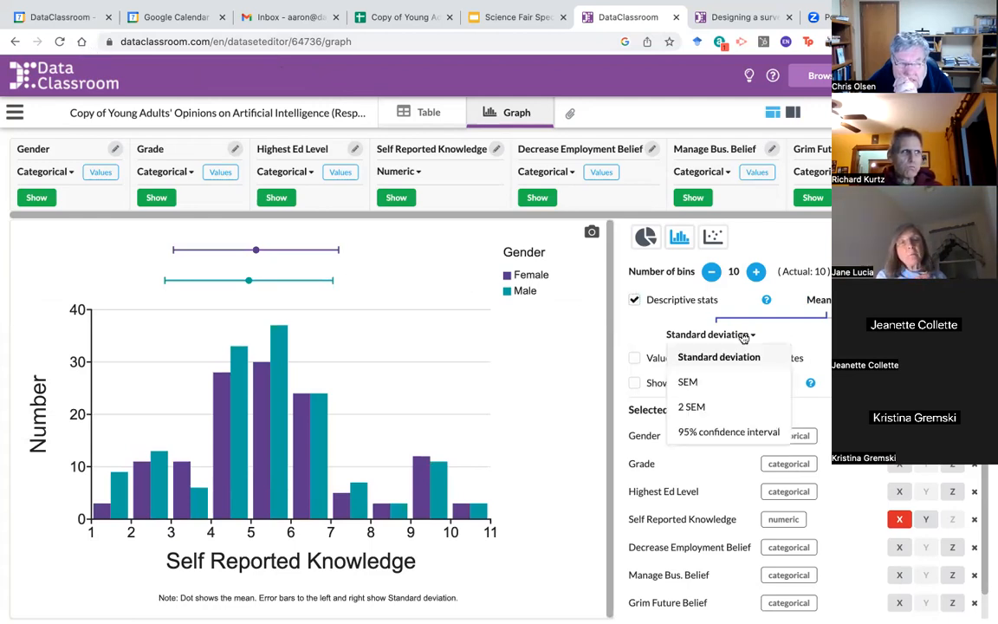
pyautogui.click(725, 433)
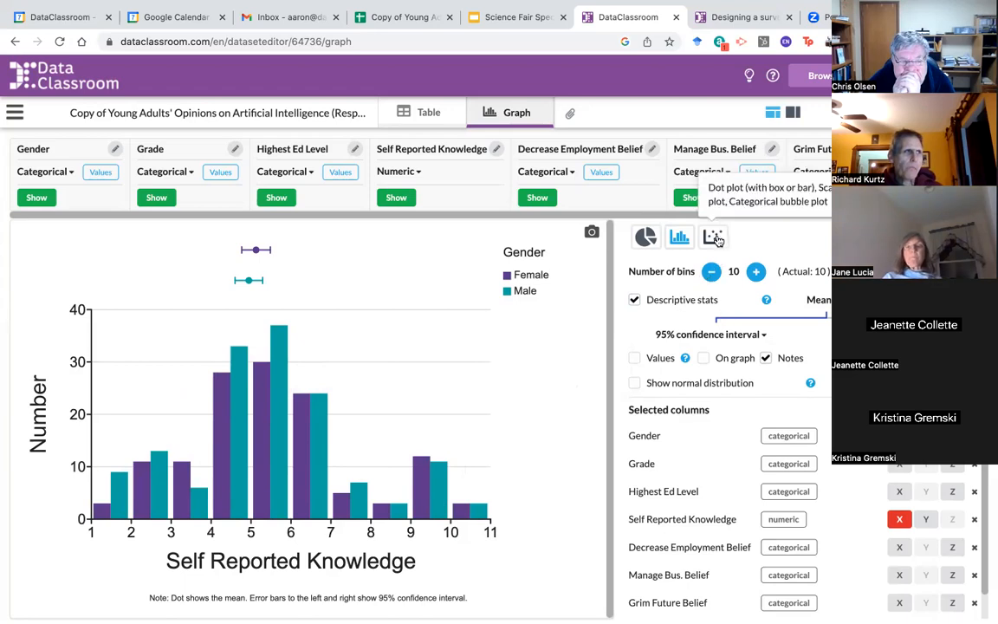
pyautogui.click(713, 238)
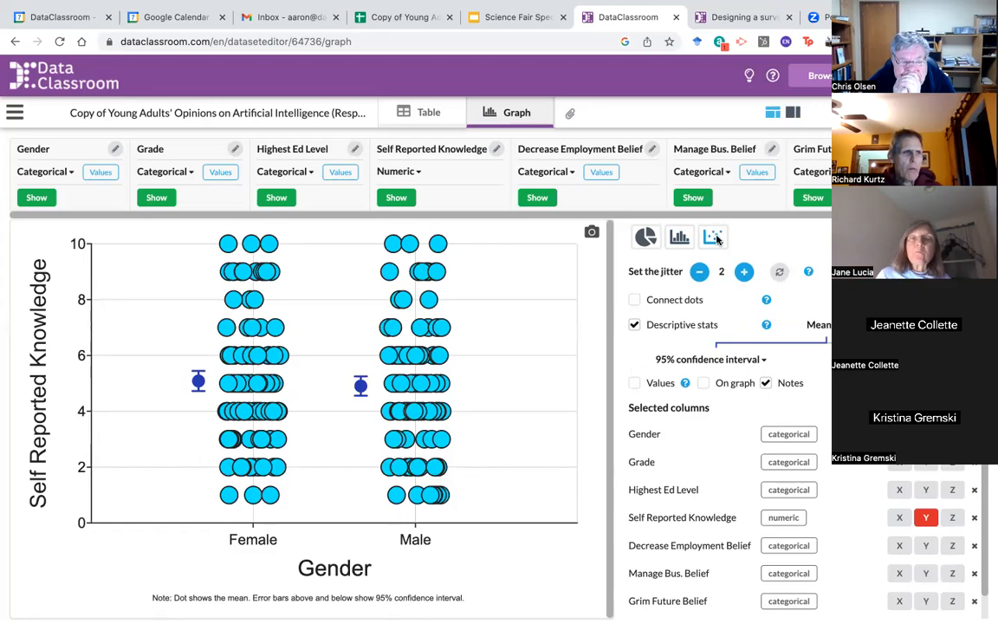
pyautogui.moveTo(808, 274)
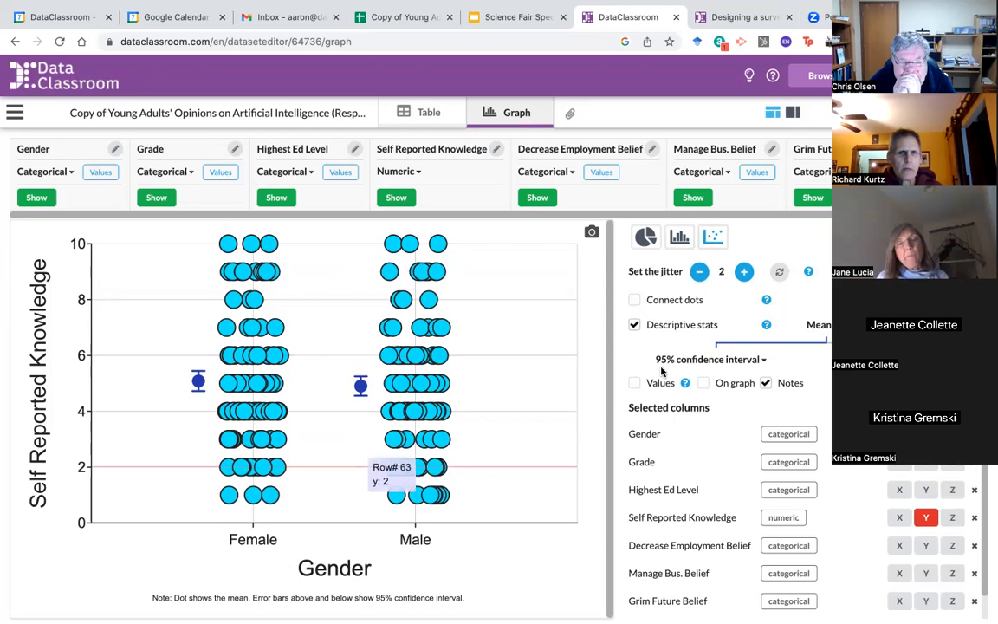
pyautogui.click(633, 325)
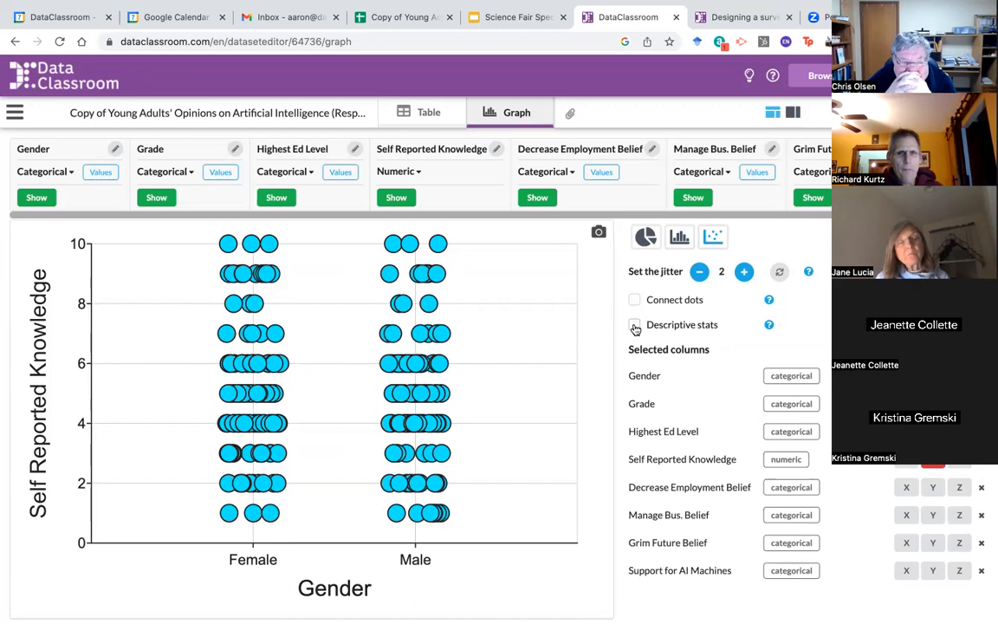
pyautogui.click(633, 325)
pyautogui.click(824, 325)
pyautogui.click(824, 371)
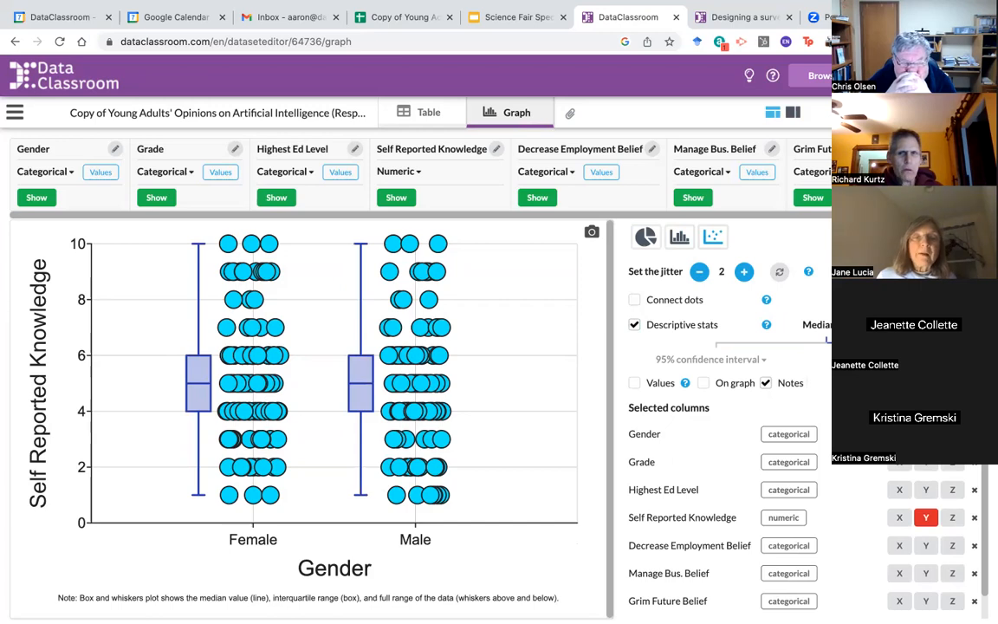
pyautogui.click(636, 383)
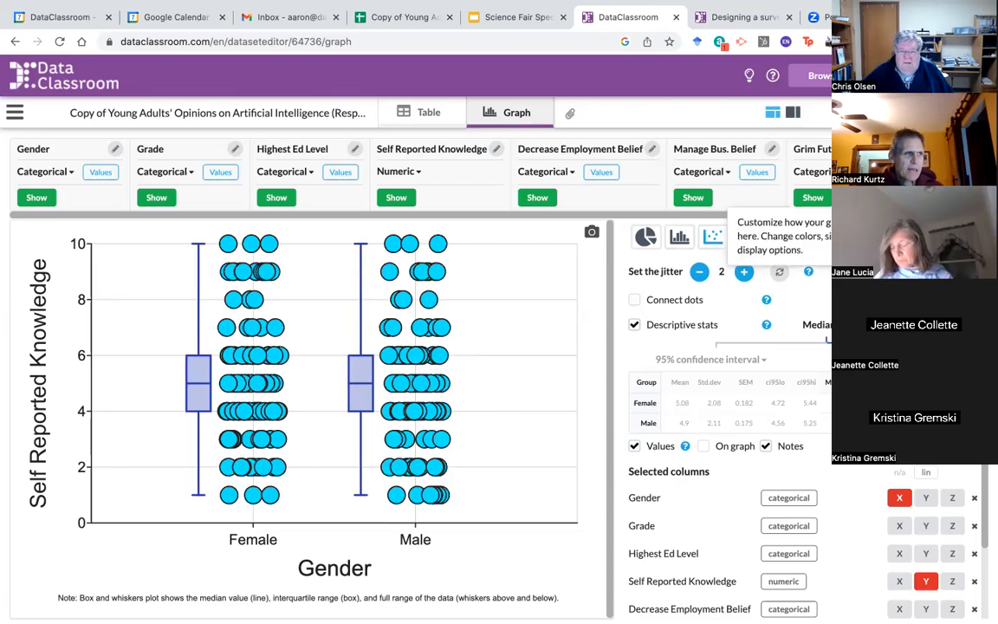
# Step: In View settings, set point edge width to 0 and shrink the point size by five steps
pyautogui.click(917, 237)
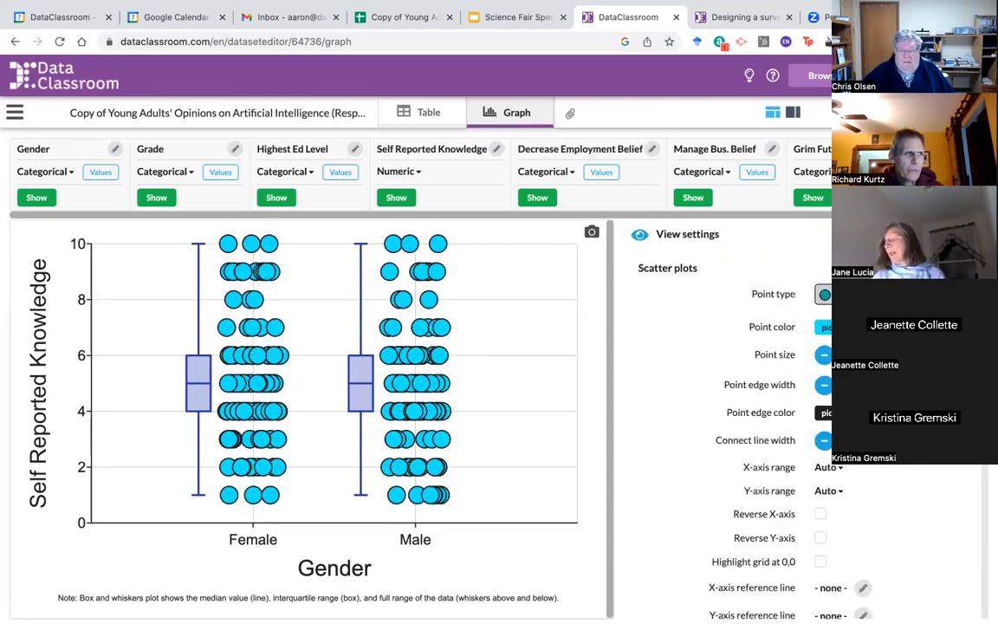
pyautogui.scroll(-1, 905, 373)
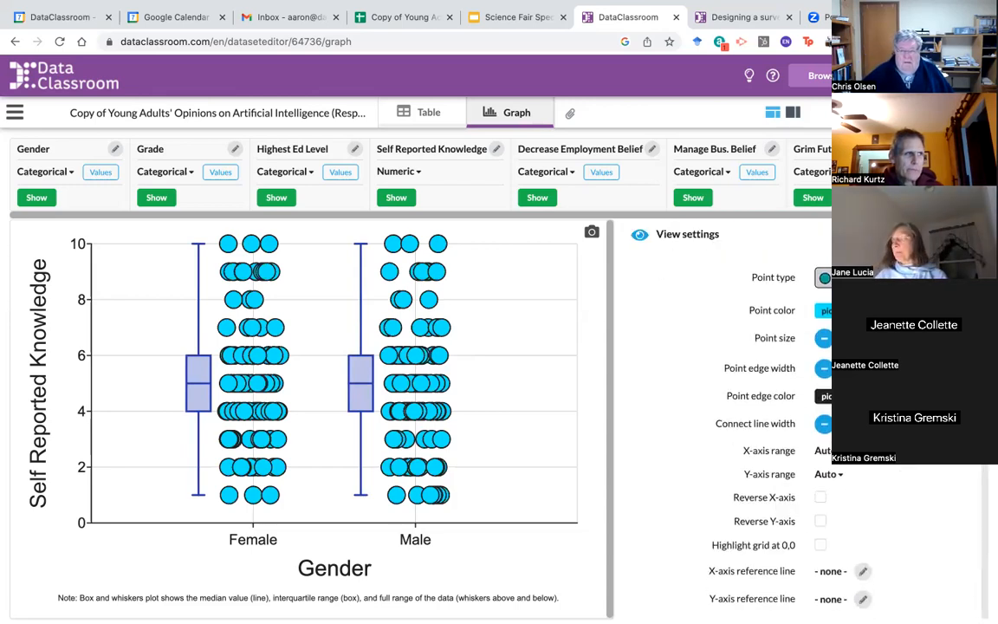
pyautogui.click(824, 367)
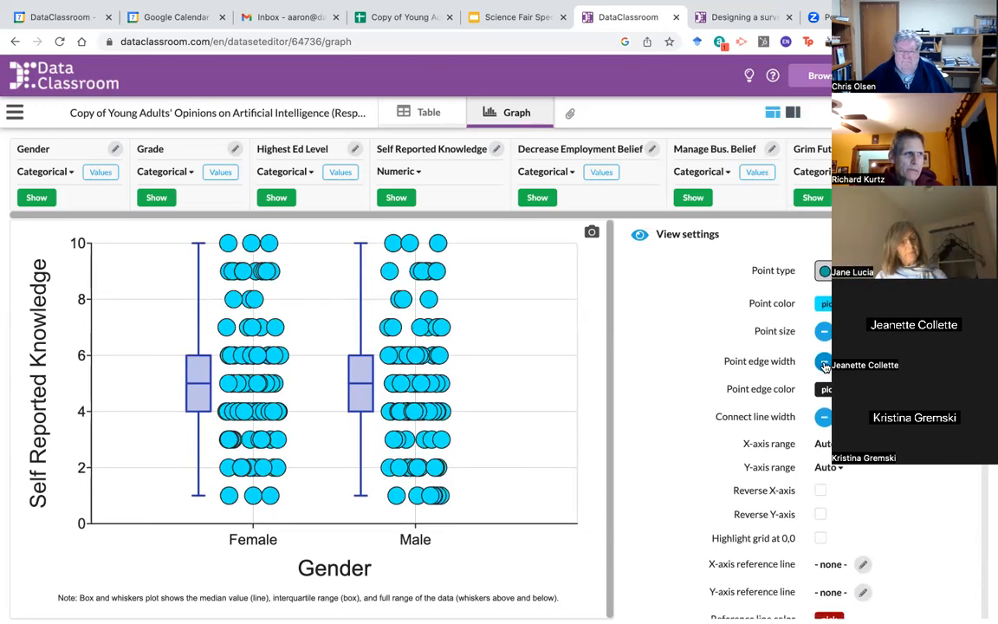
pyautogui.click(824, 366)
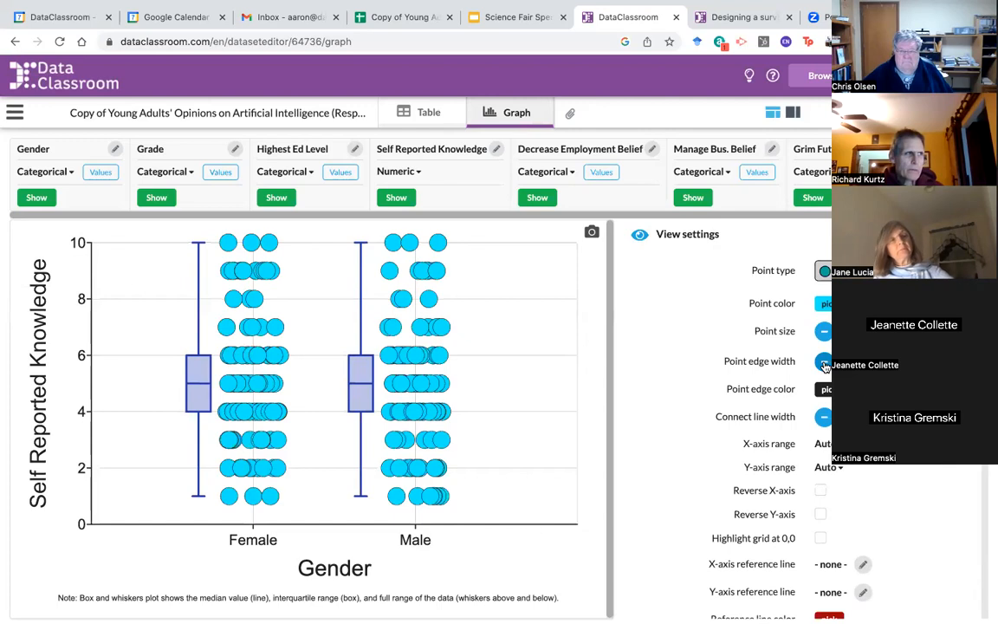
pyautogui.click(825, 366)
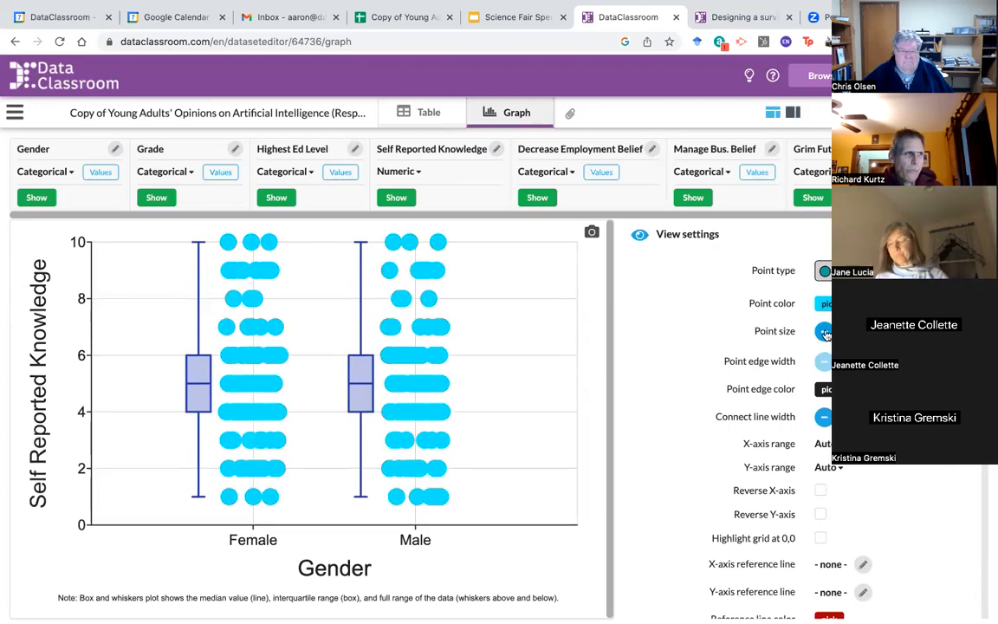
pyautogui.click(825, 332)
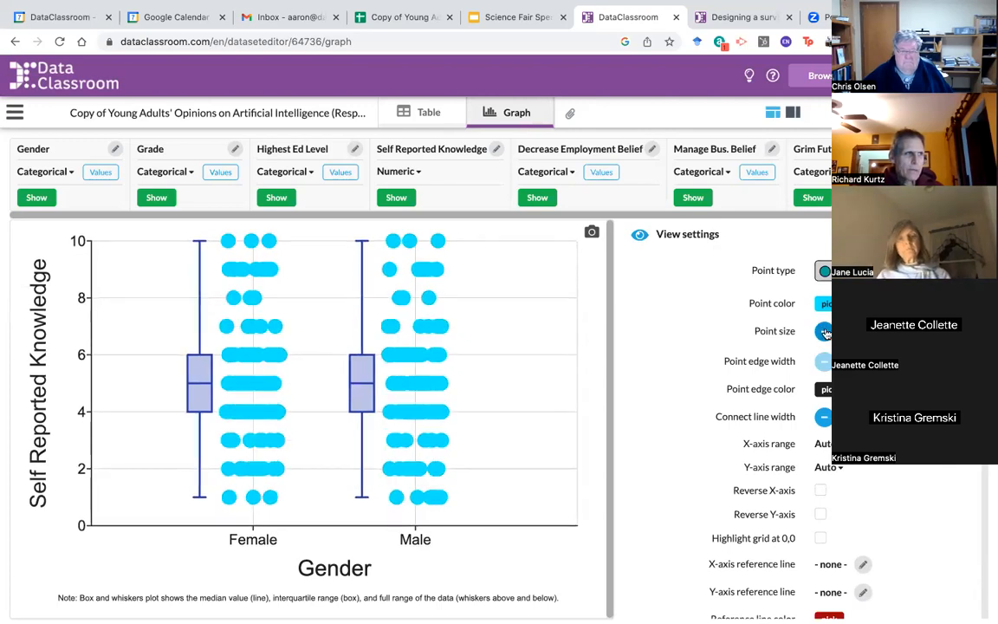
pyautogui.click(825, 333)
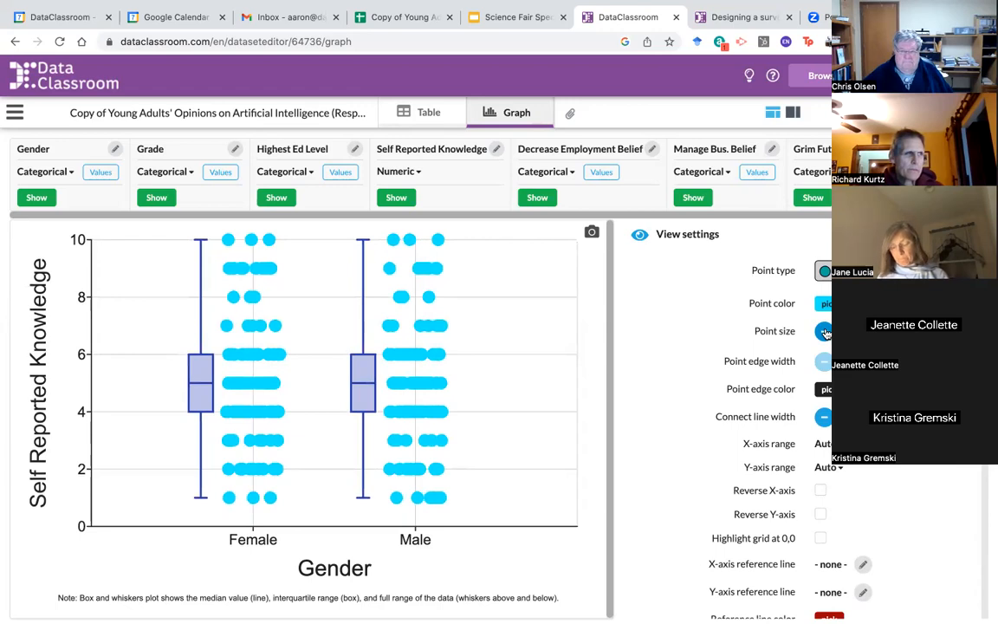
pyautogui.click(824, 332)
pyautogui.click(825, 332)
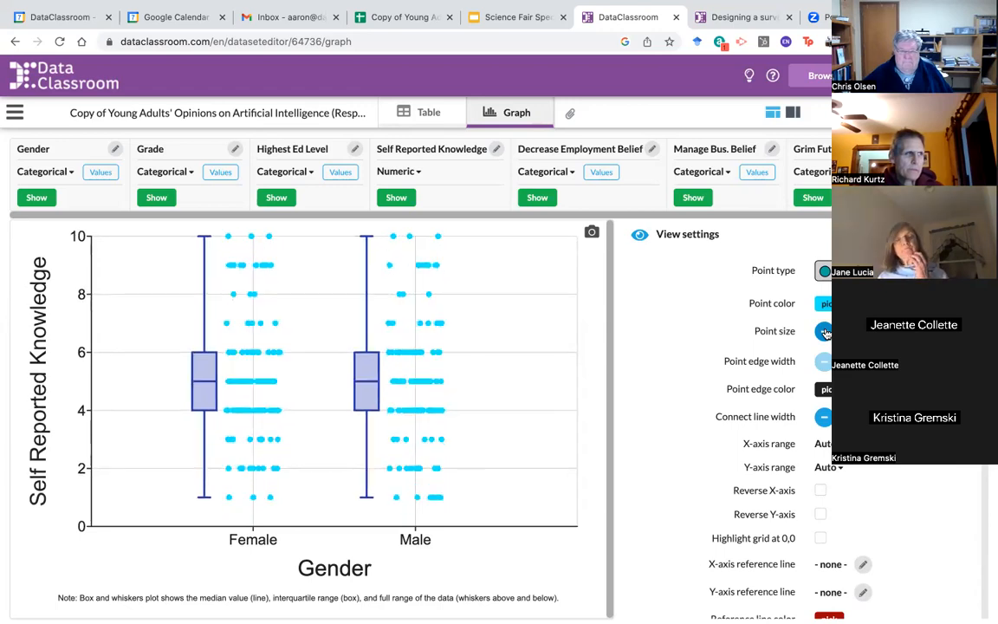
pyautogui.click(824, 332)
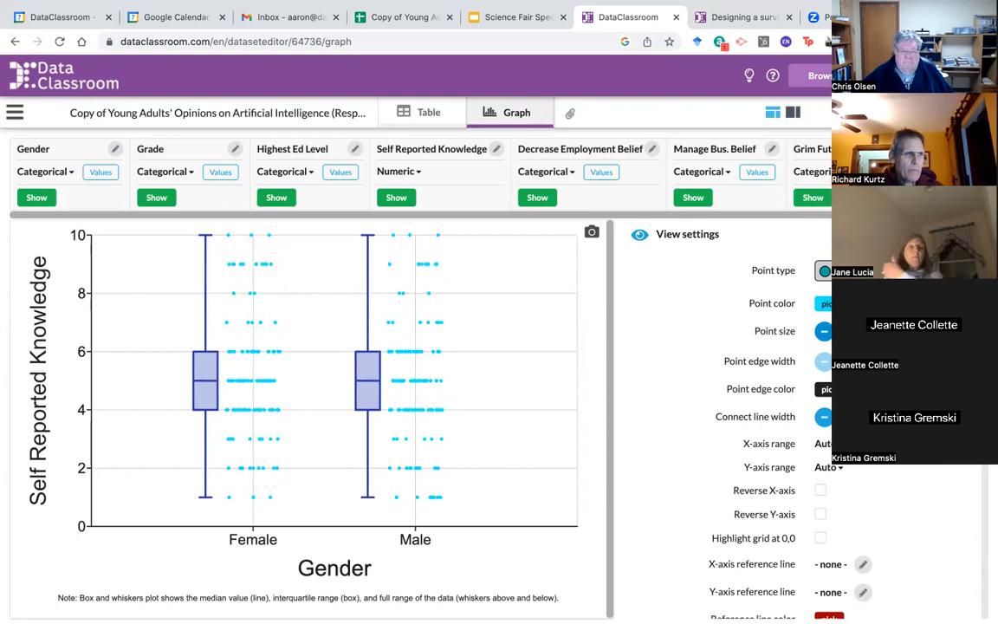
# Step: Set the box plot Position to Center so boxes sit over each gender's dots
pyautogui.scroll(-4, 719, 394)
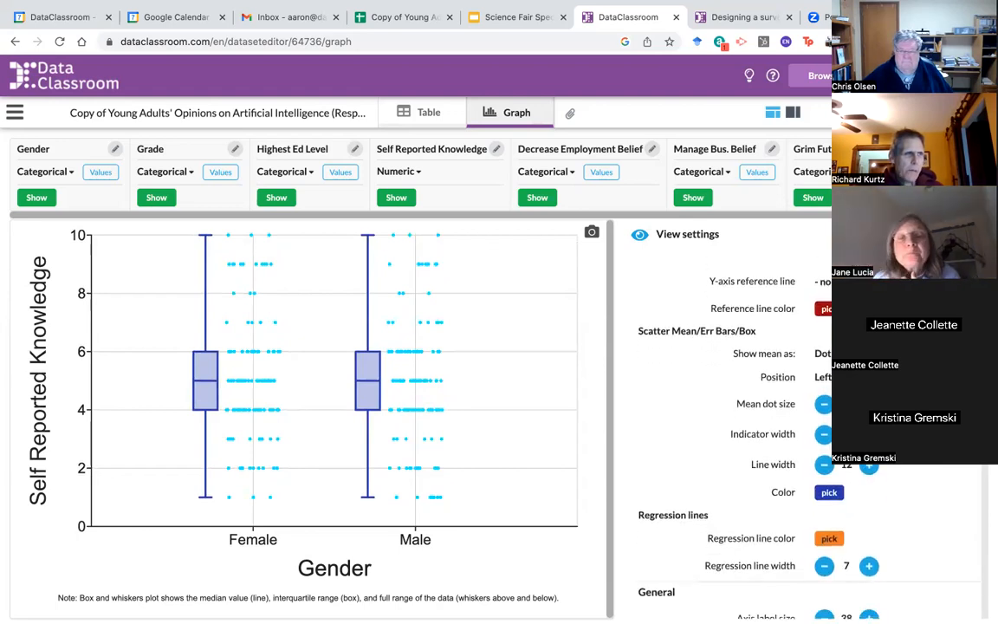
pyautogui.click(823, 379)
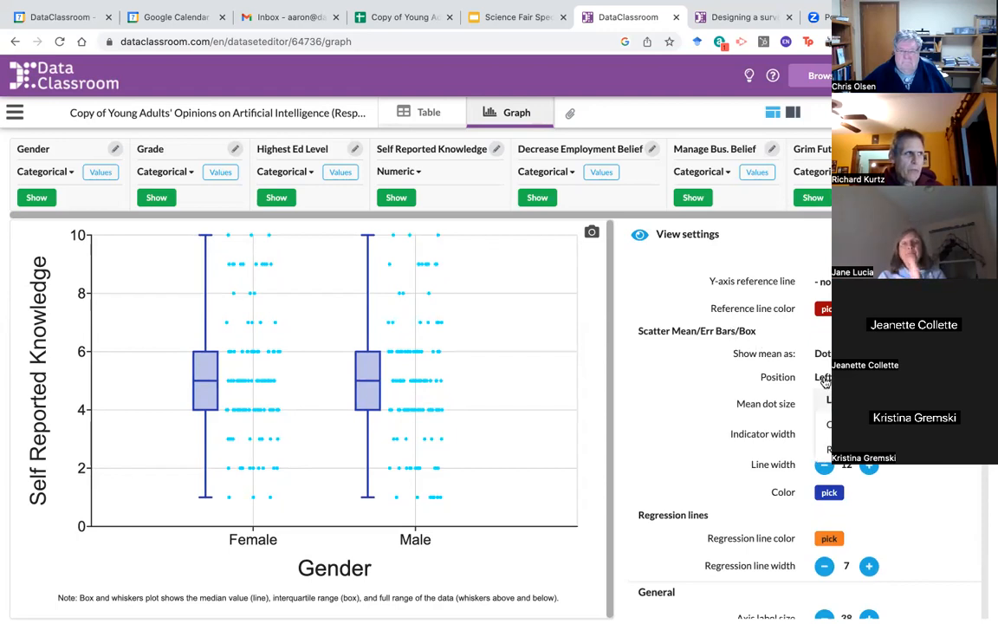
pyautogui.click(829, 425)
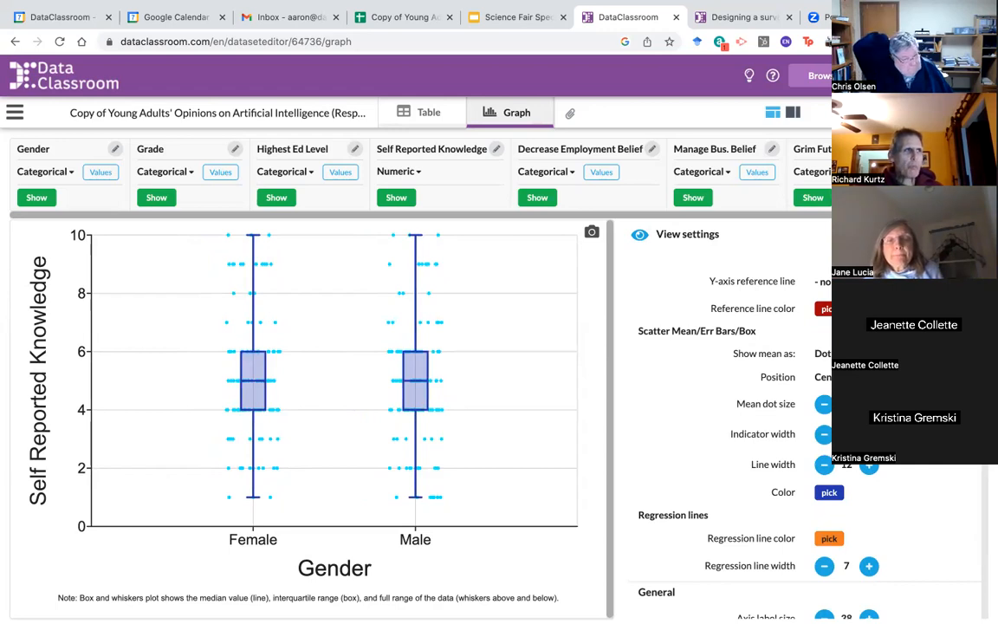
pyautogui.click(968, 233)
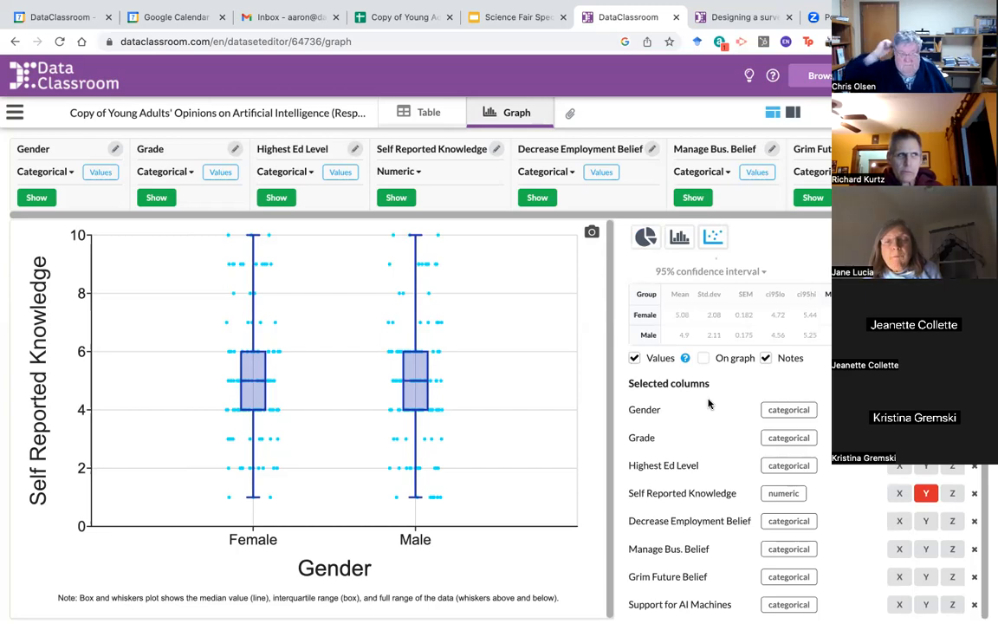
# Step: Run a T-test comparing Self Reported Knowledge between the two genders (p = 0.48)
pyautogui.moveTo(956, 113)
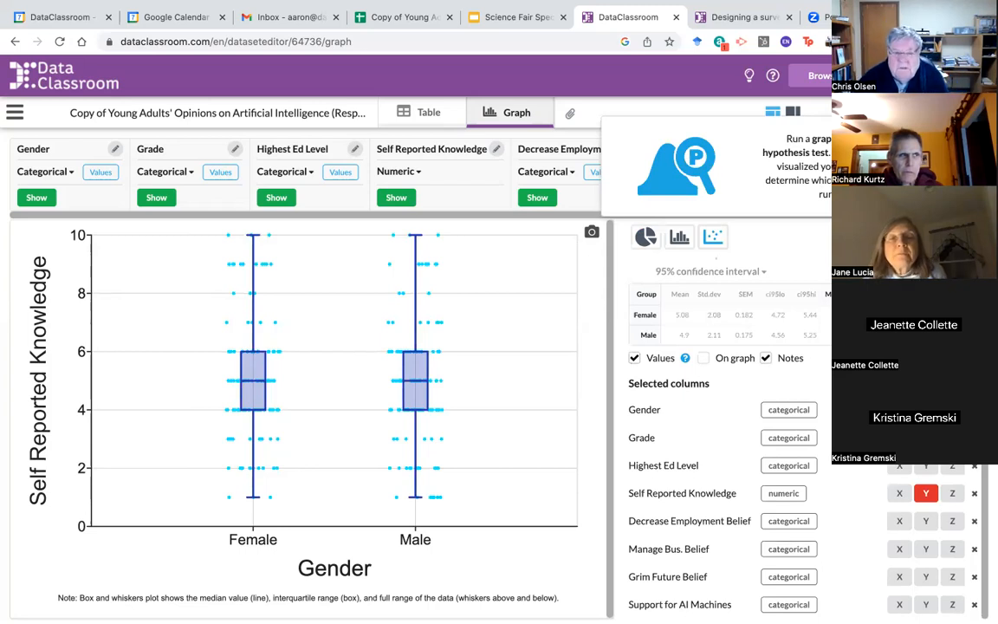
pyautogui.click(910, 113)
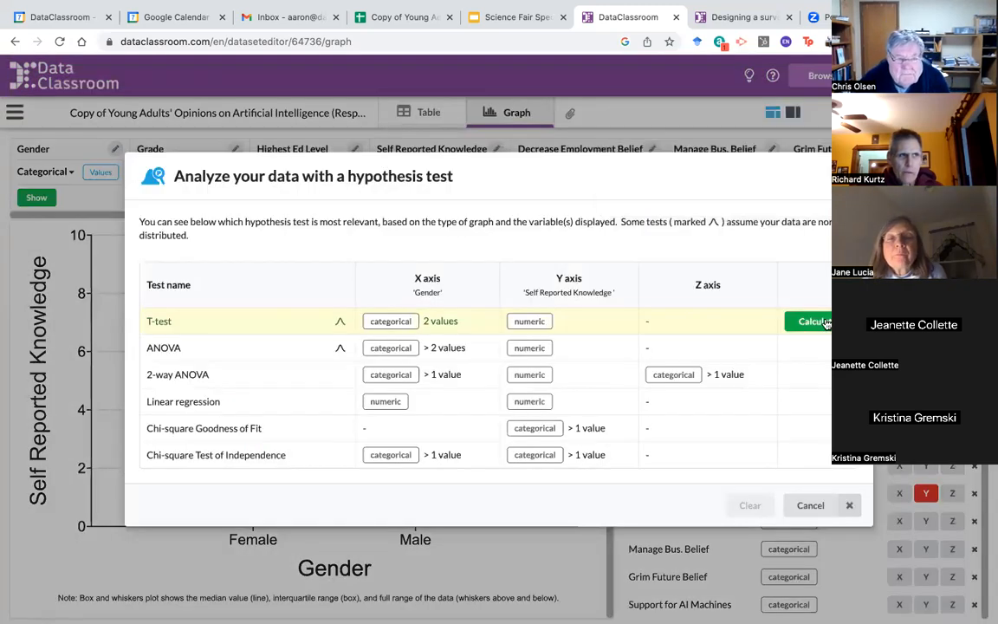
pyautogui.click(822, 321)
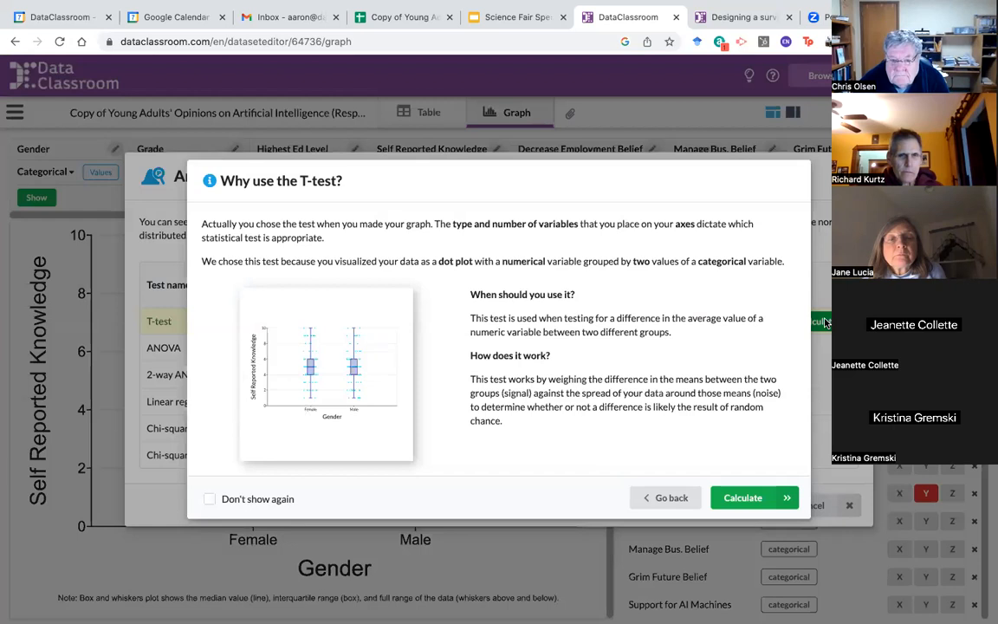
pyautogui.click(743, 497)
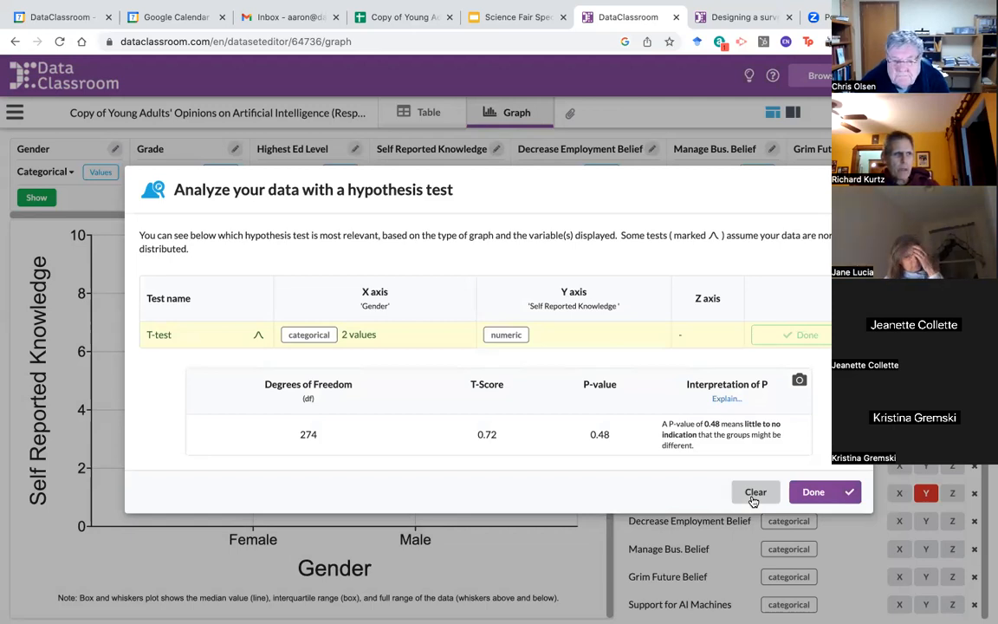
pyautogui.click(813, 493)
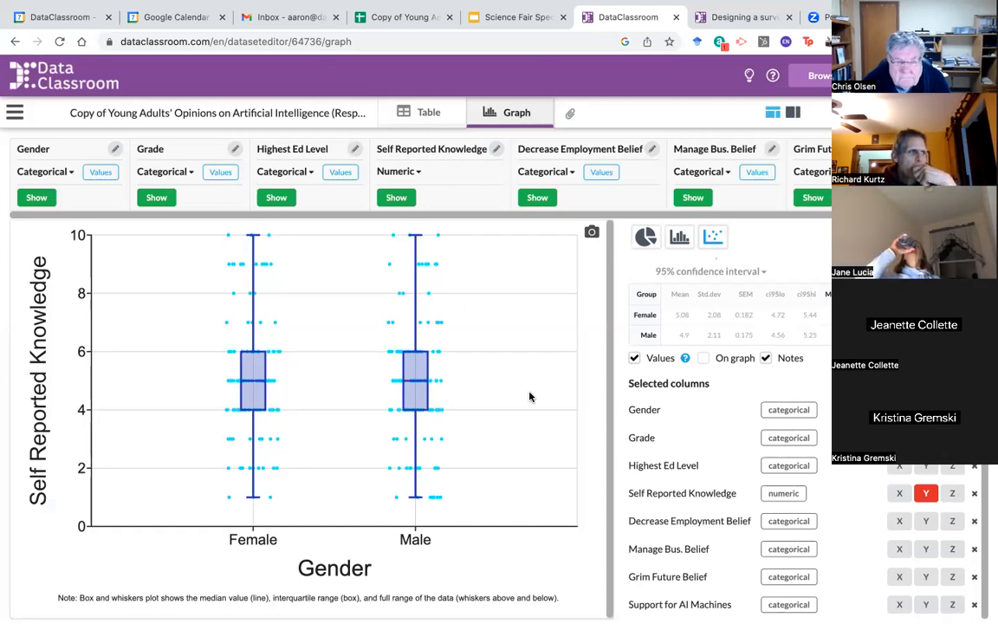
# Step: In the Science Fair Spectacular slides, go through slide 5 to the closing DataClassroom contact slide
pyautogui.click(512, 20)
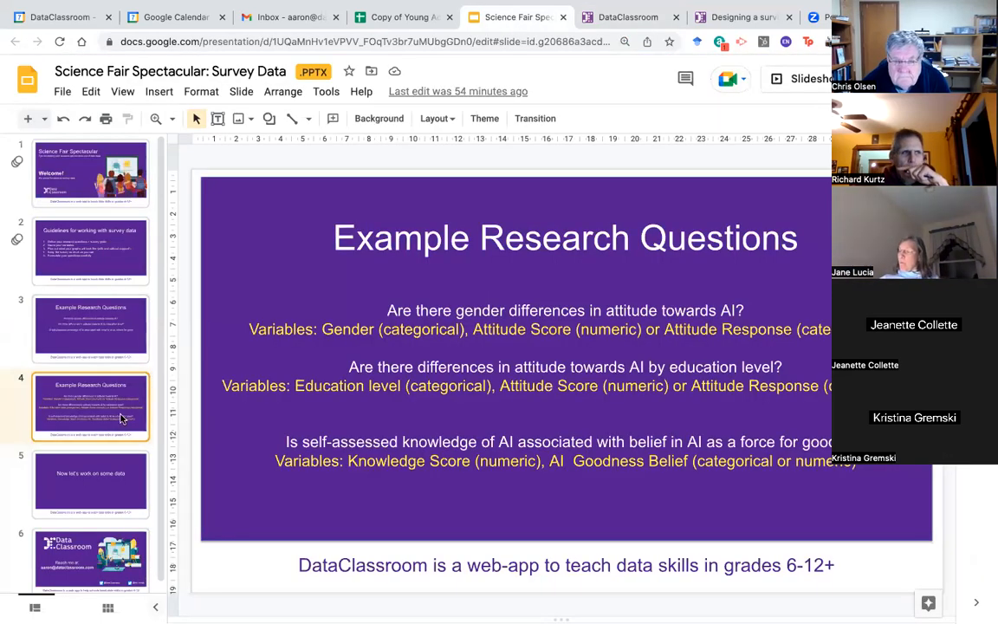
pyautogui.click(95, 490)
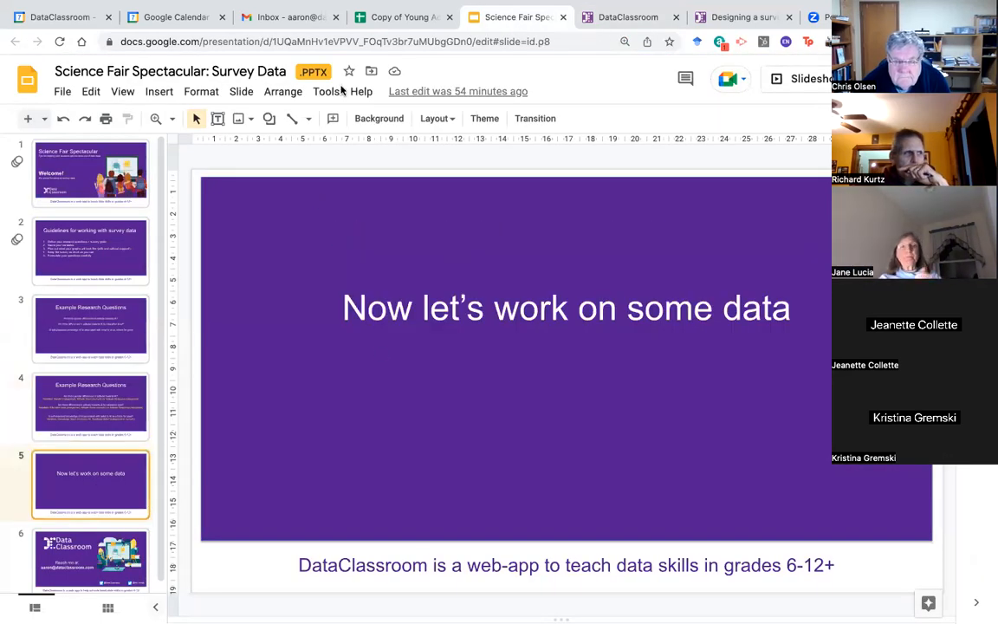
pyautogui.click(82, 553)
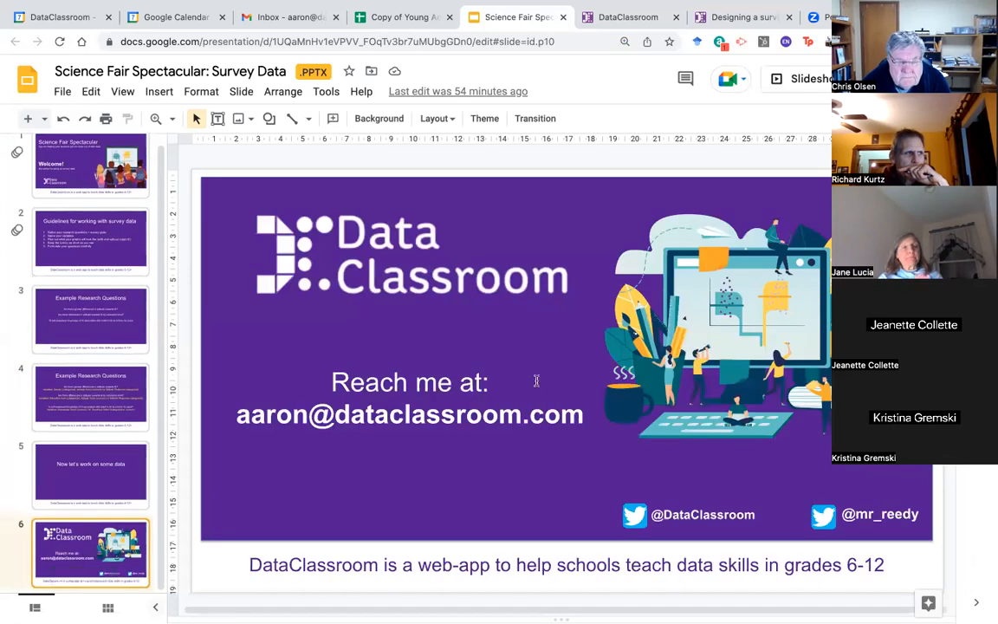
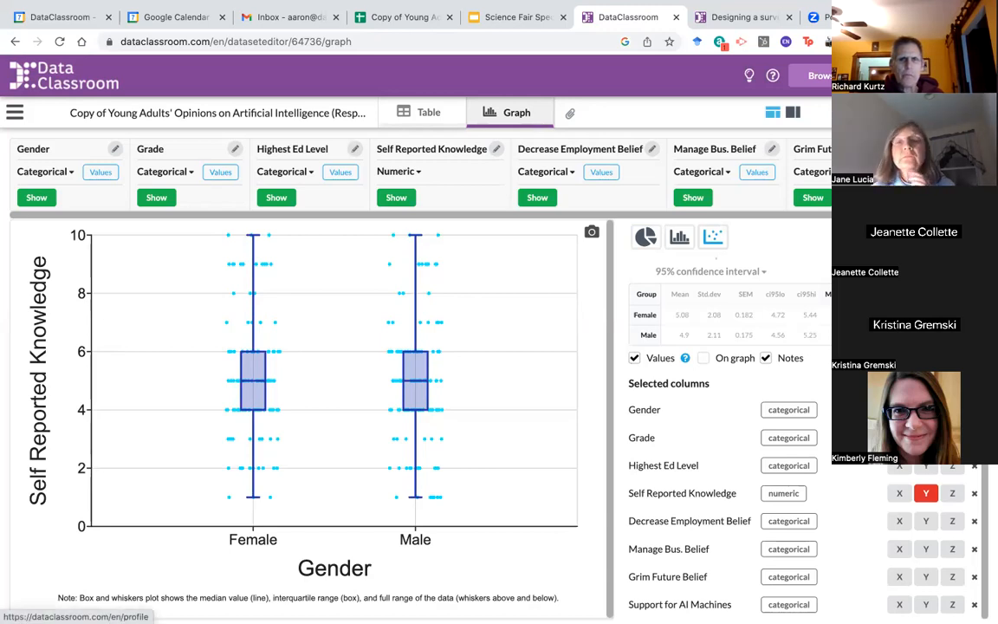
# Step: Go from the Self Reported Knowledge by Gender box plot to the account profile
pyautogui.click(953, 75)
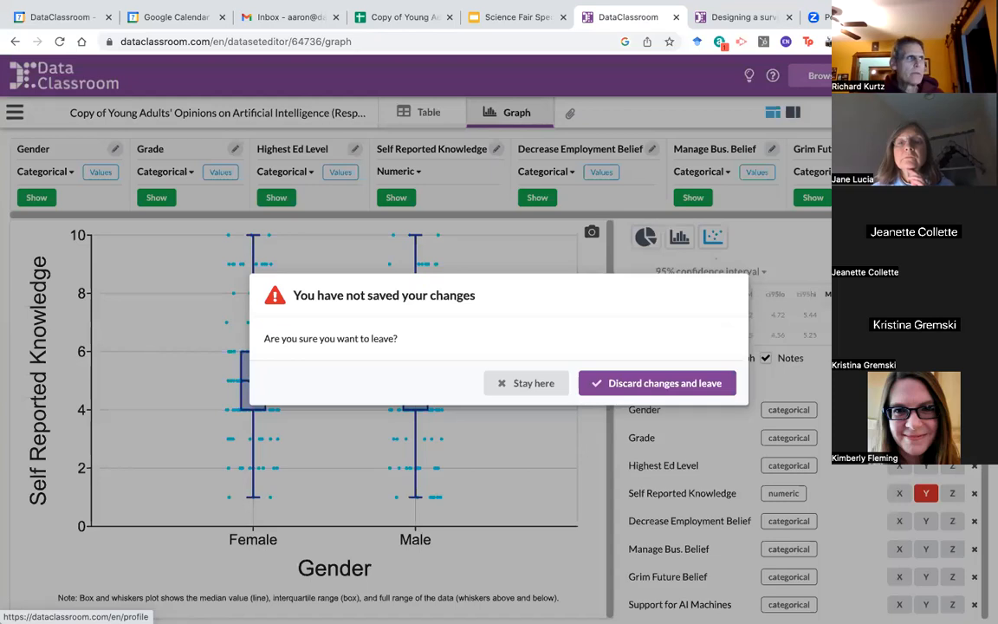
# Step: Discard graph changes, set profile grade level to College, then browse to the Datasets list
pyautogui.click(704, 381)
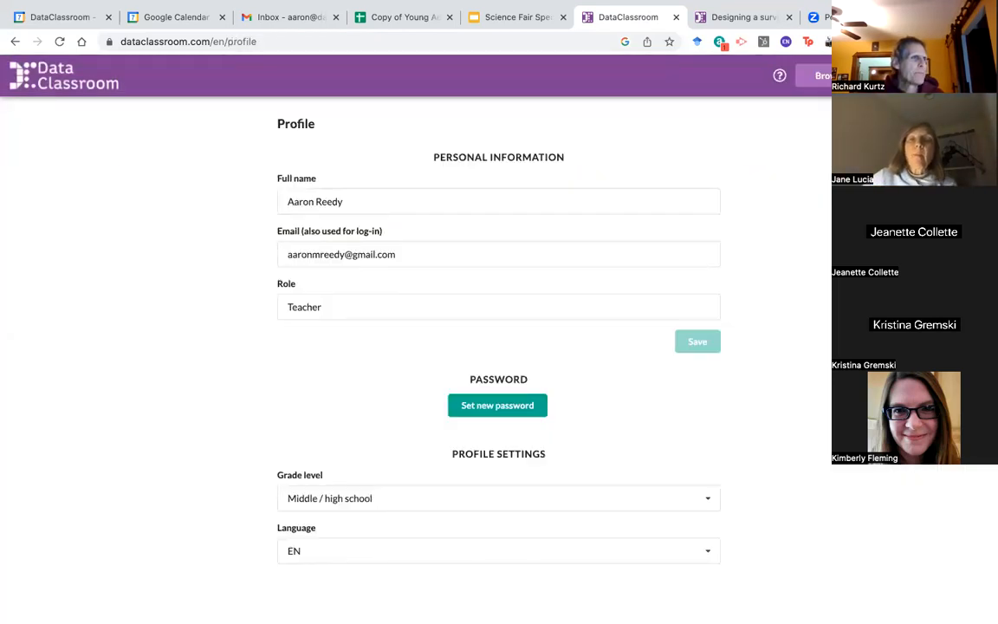
pyautogui.click(704, 502)
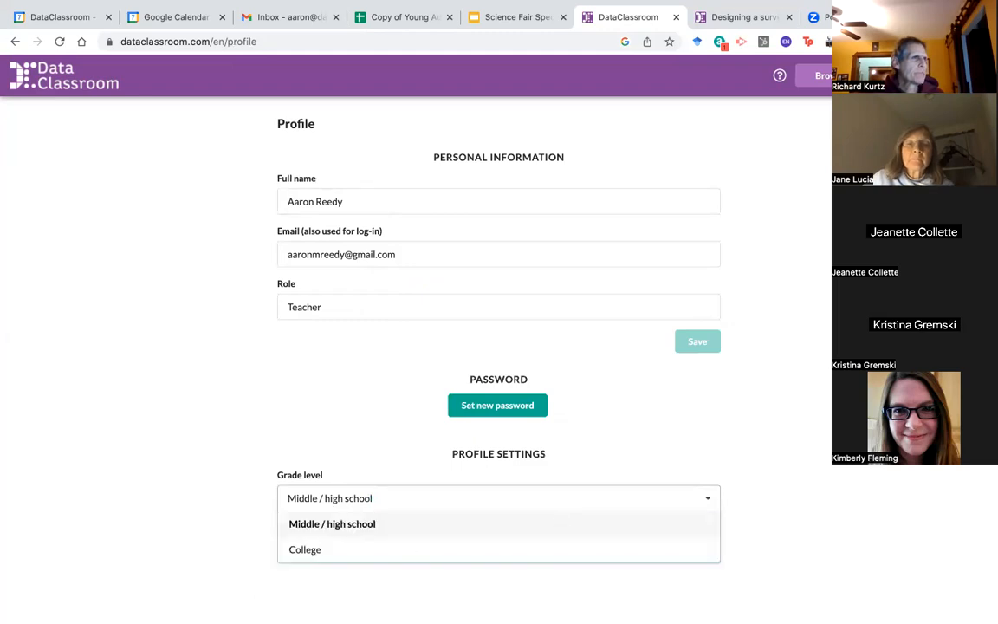
pyautogui.click(319, 554)
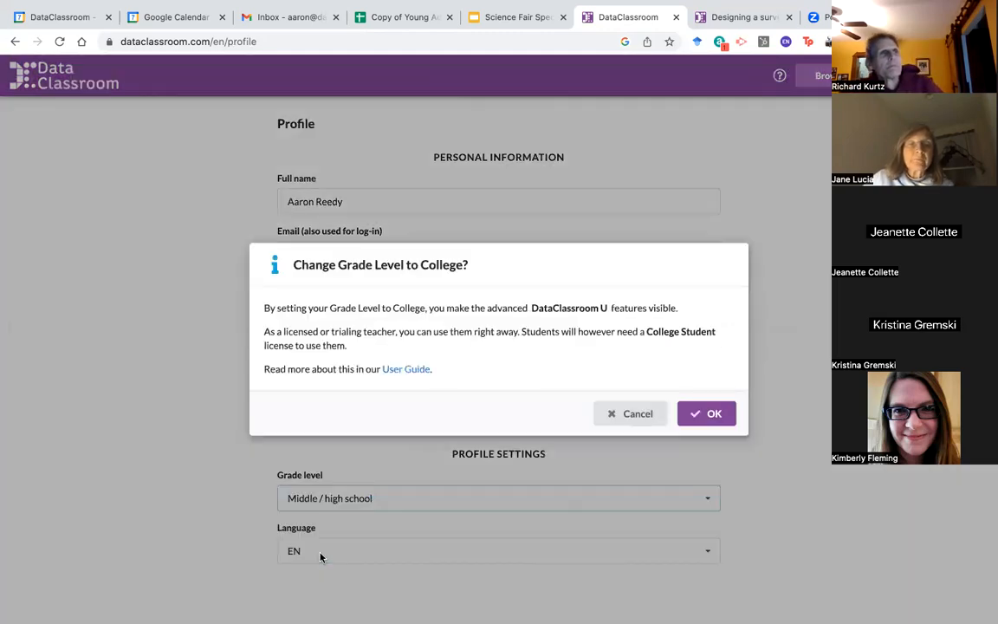
pyautogui.click(706, 420)
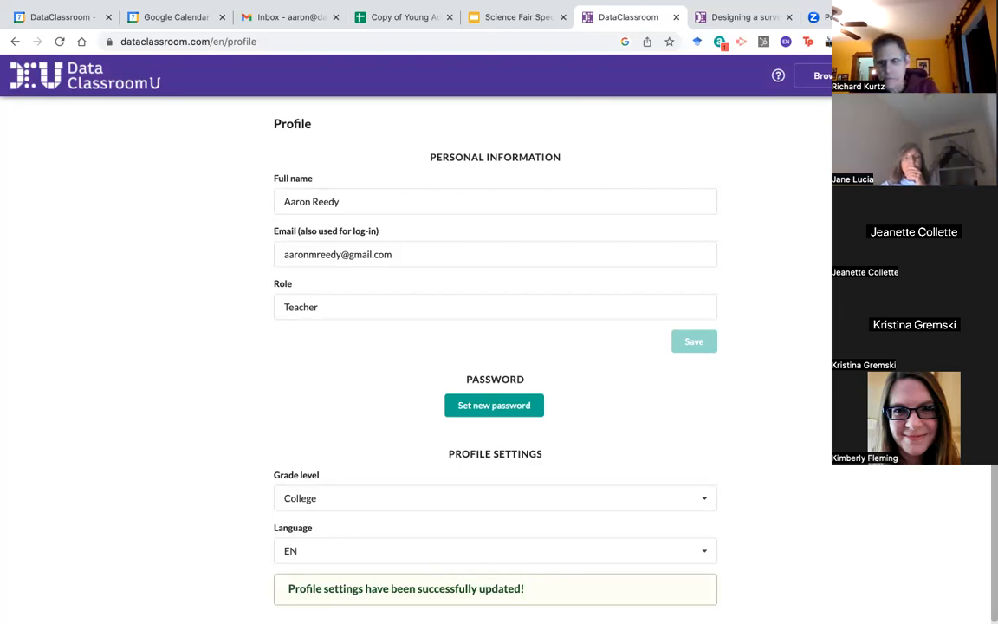
pyautogui.click(836, 75)
pyautogui.click(837, 100)
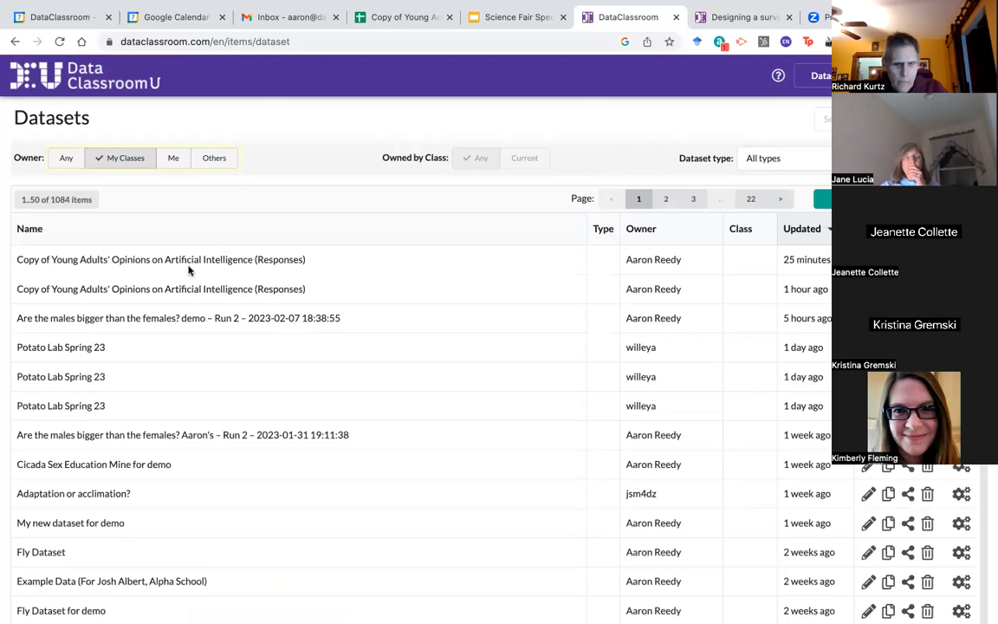
# Step: Open the newest AI opinions copy, then return and open the older copy instead
pyautogui.click(251, 259)
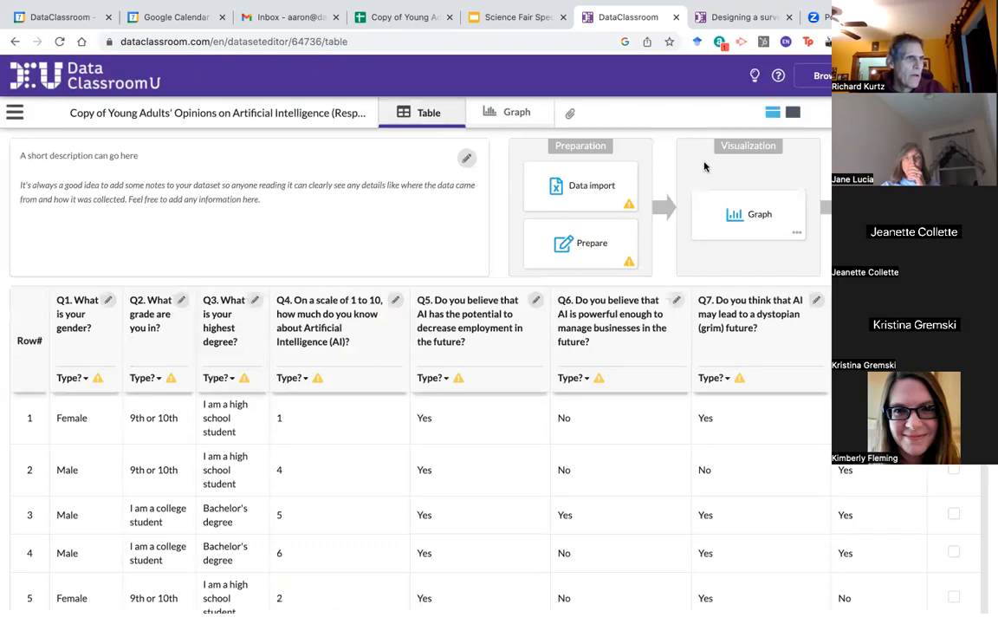
pyautogui.click(818, 75)
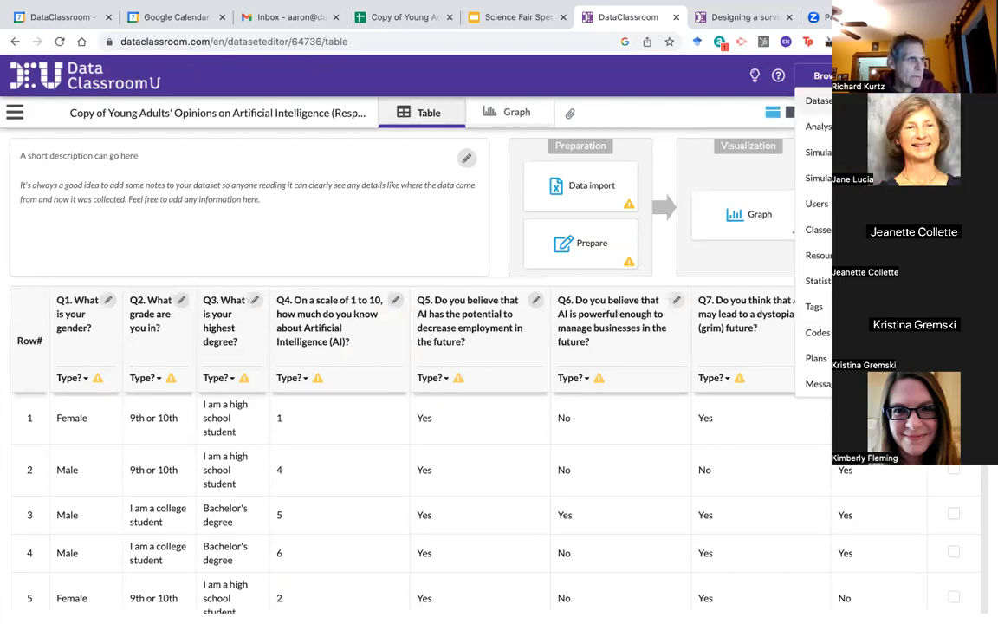
pyautogui.click(817, 101)
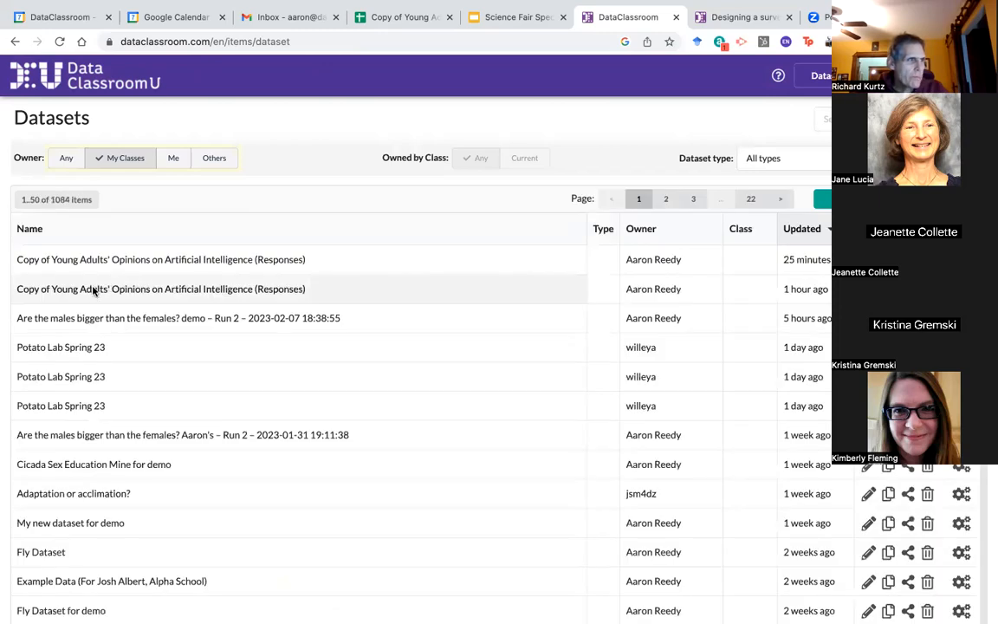
pyautogui.click(93, 291)
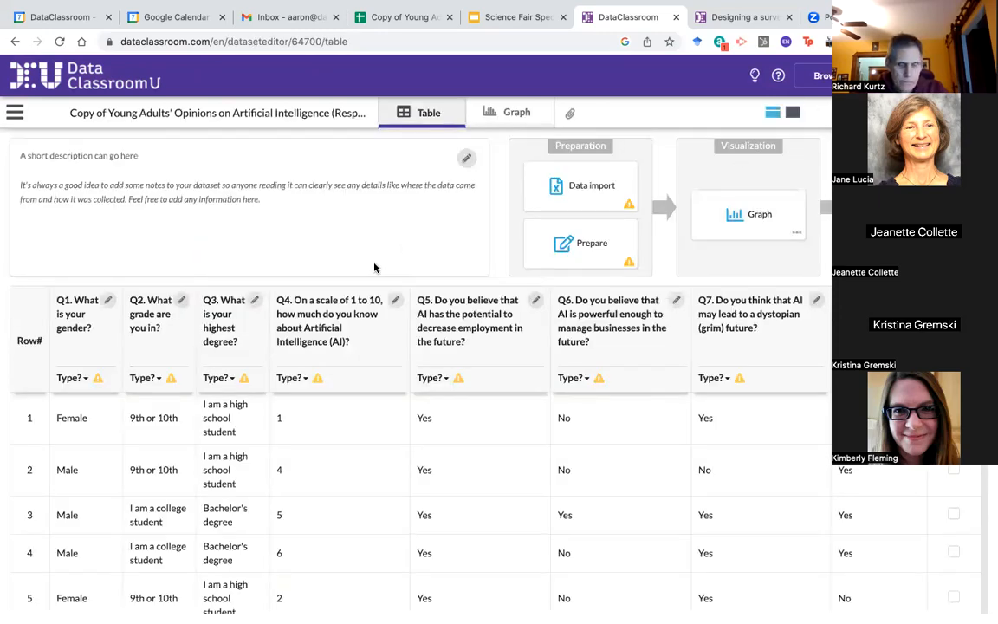
# Step: Set column Q5 to Categorical and Q4 to Numeric
pyautogui.click(433, 379)
pyautogui.click(450, 427)
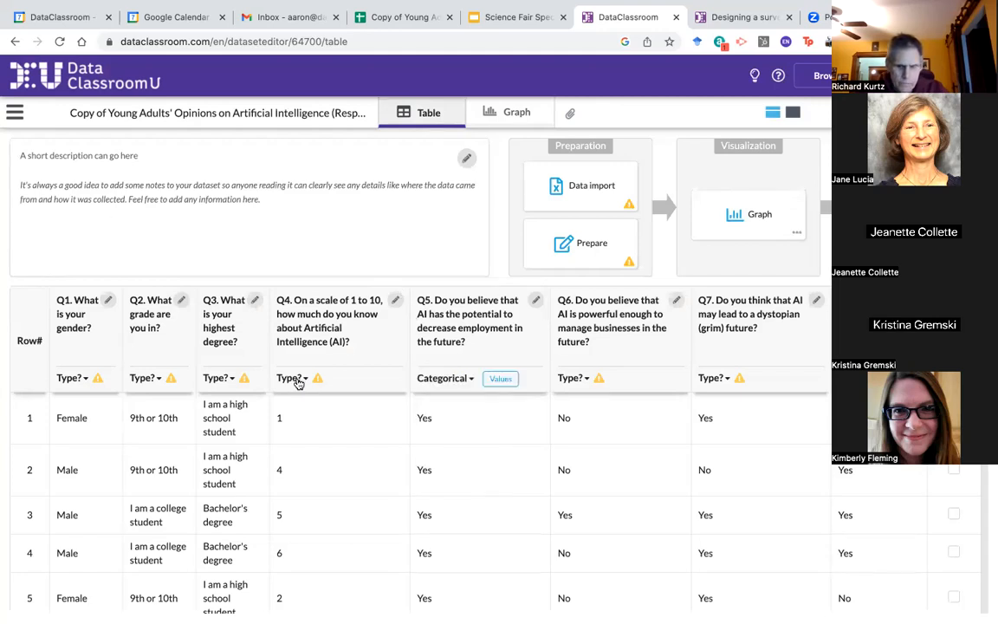
pyautogui.click(298, 379)
pyautogui.click(309, 451)
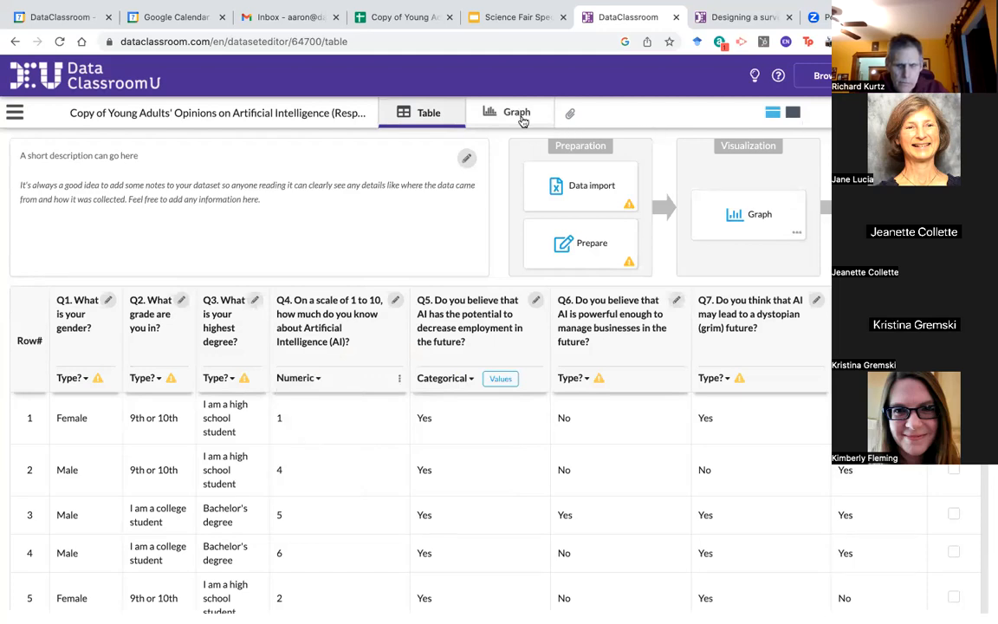
# Step: Graph Q4 AI knowledge by Q5 as a jittered dot plot and open hypothesis test options
pyautogui.click(472, 111)
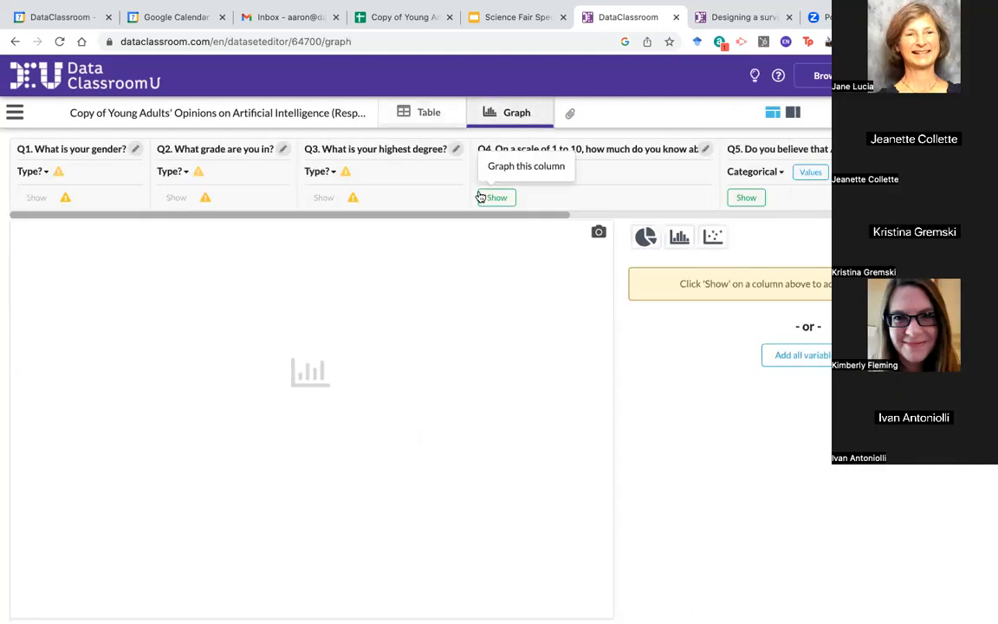
pyautogui.click(746, 199)
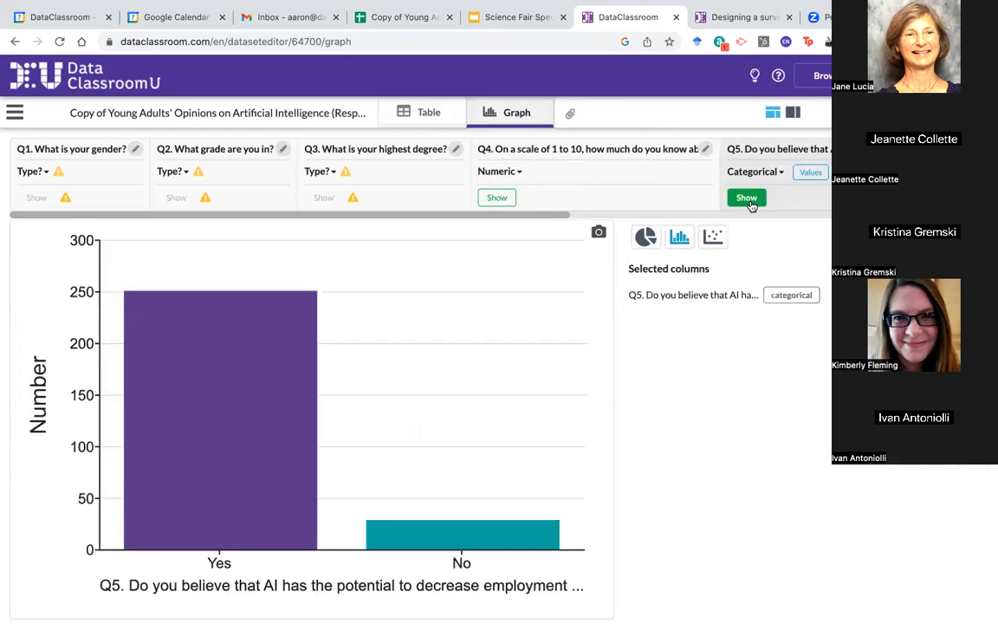
pyautogui.click(502, 202)
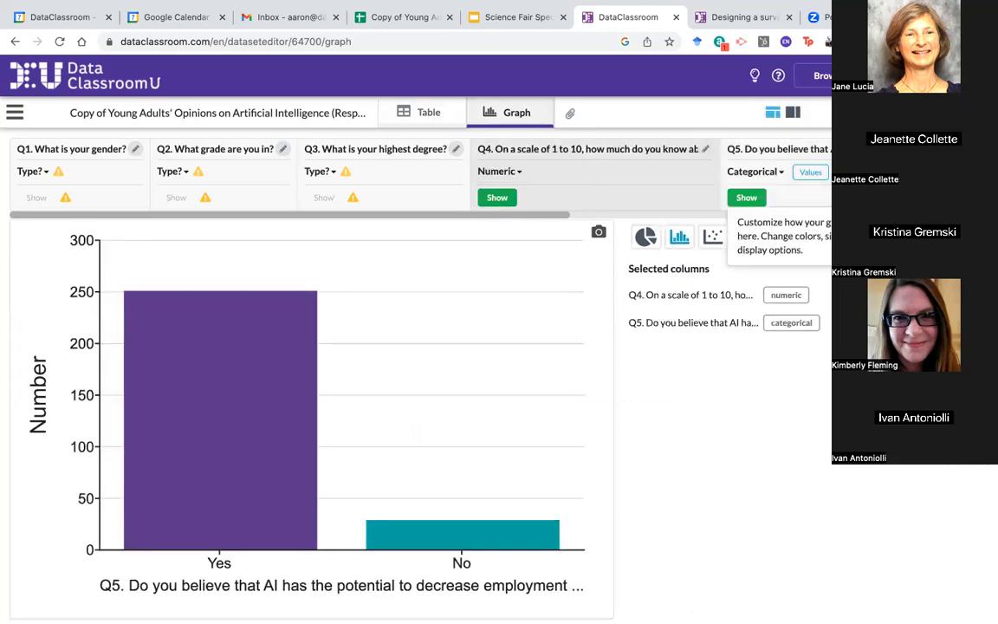
pyautogui.click(719, 242)
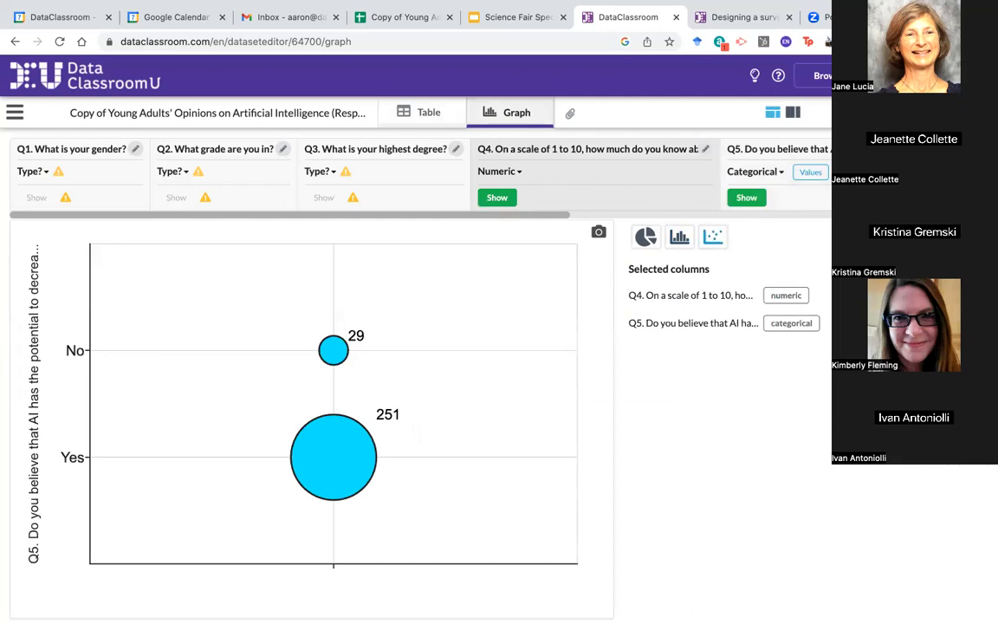
pyautogui.click(714, 238)
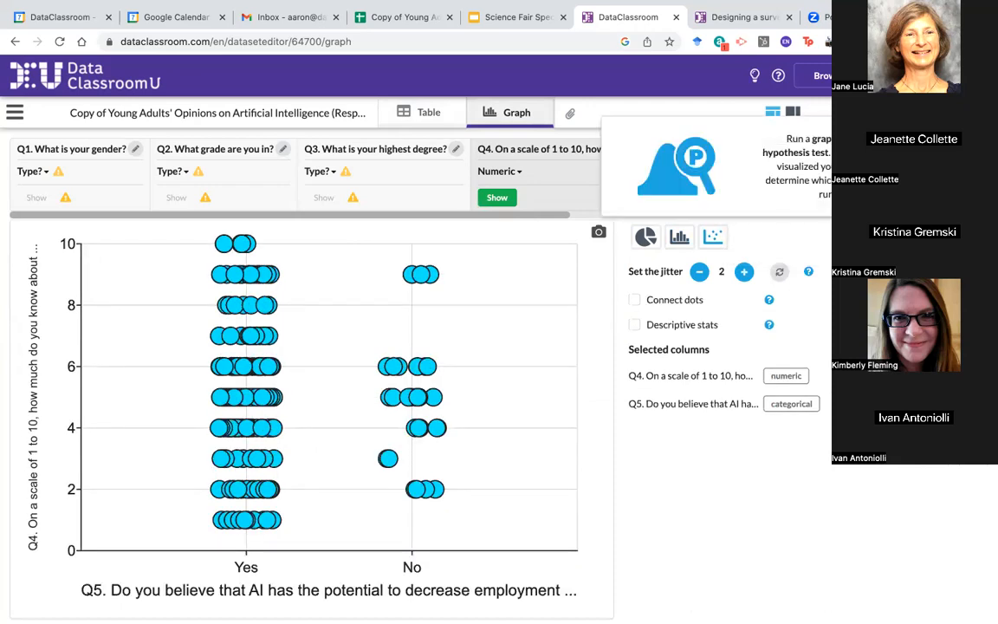
pyautogui.click(953, 167)
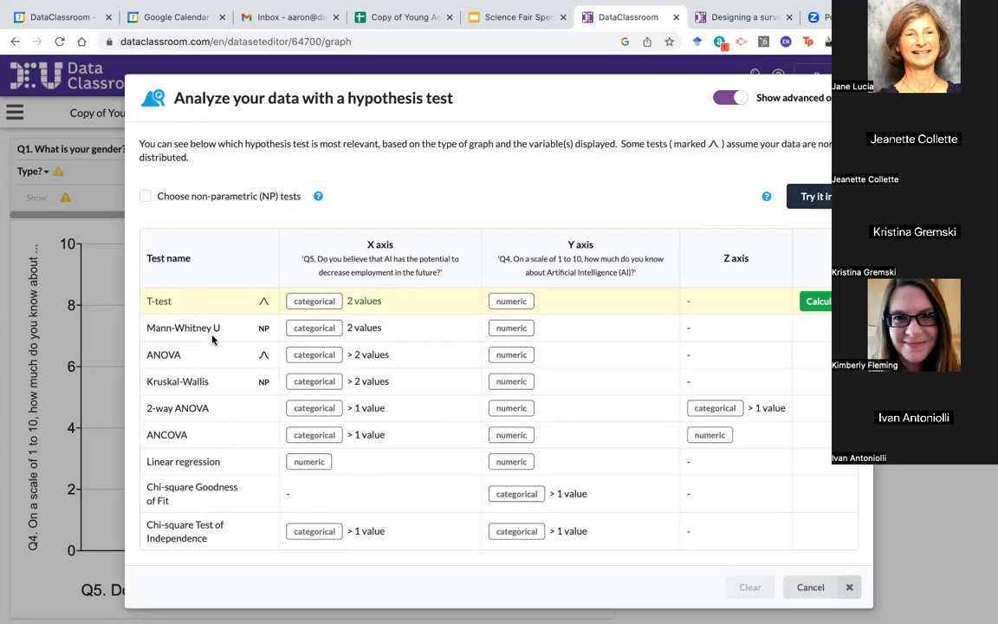
# Step: Toggle non-parametric tests on, off and on (Mann-Whitney U suggested), then cancel the dialog
pyautogui.click(144, 198)
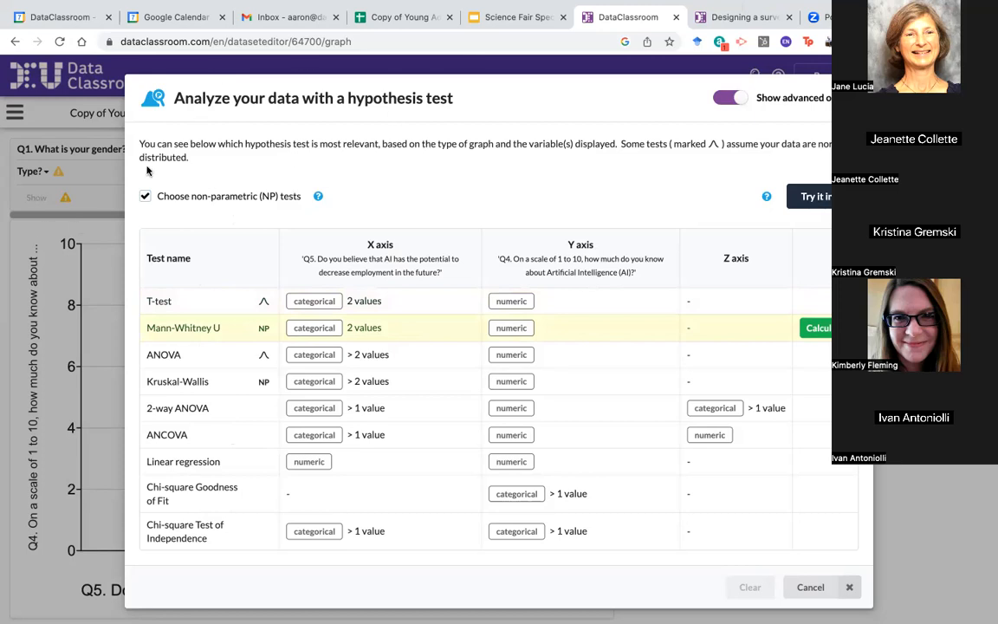
pyautogui.click(145, 196)
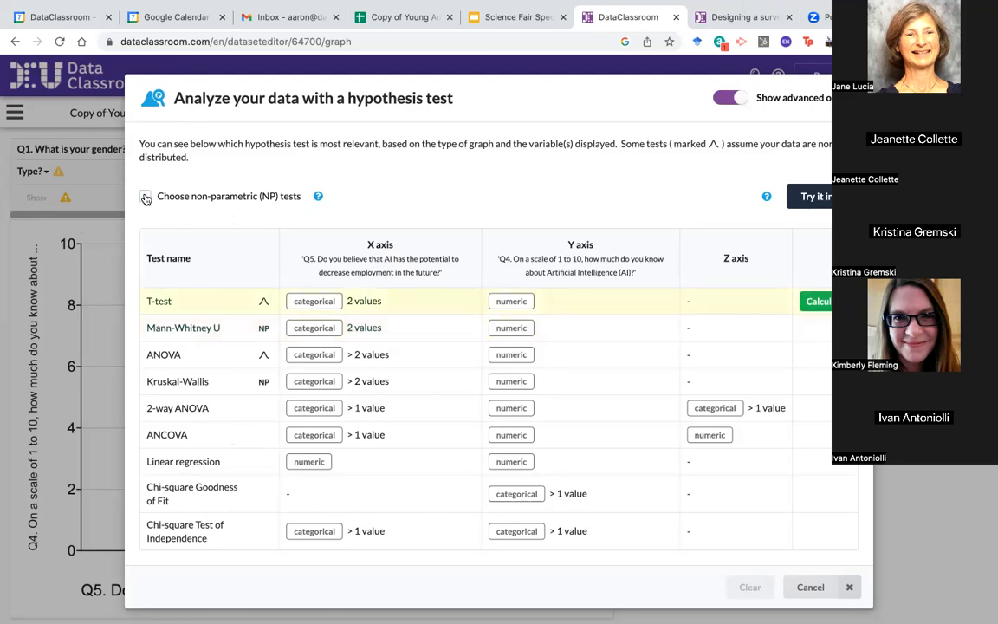
pyautogui.click(144, 195)
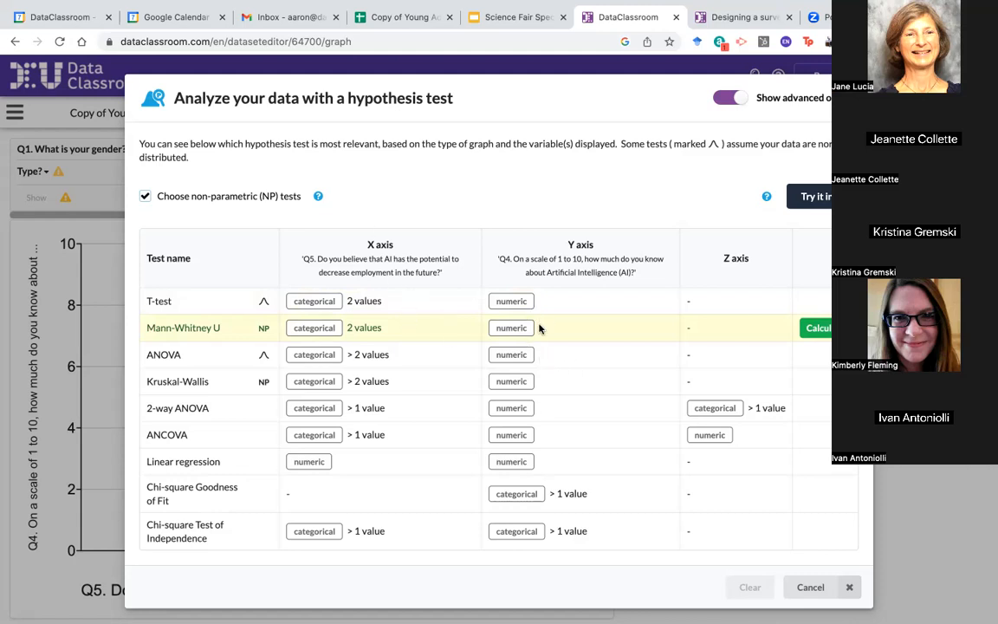
pyautogui.click(811, 587)
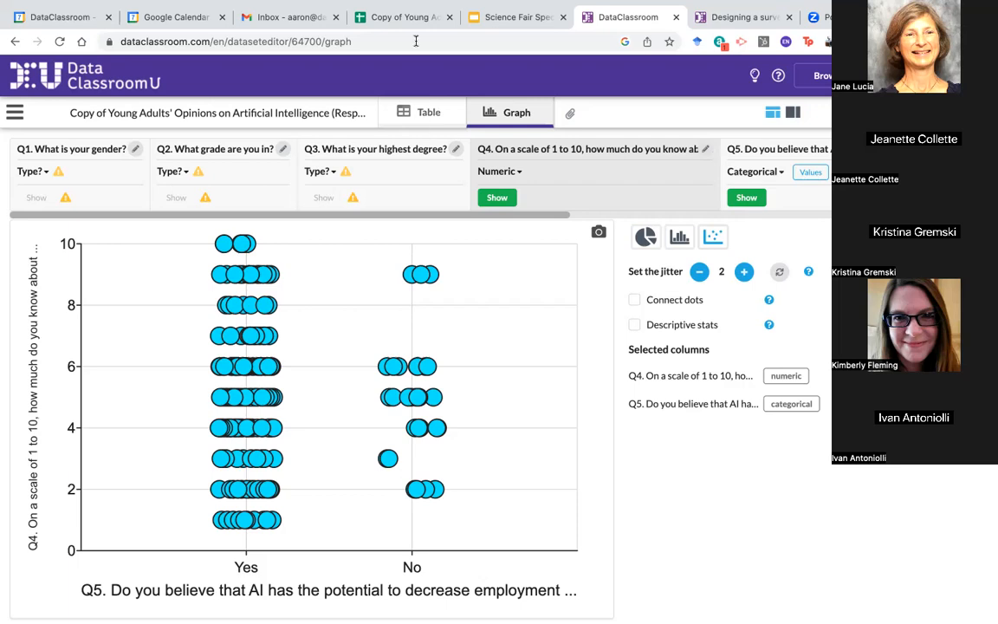
pyautogui.moveTo(293, 10)
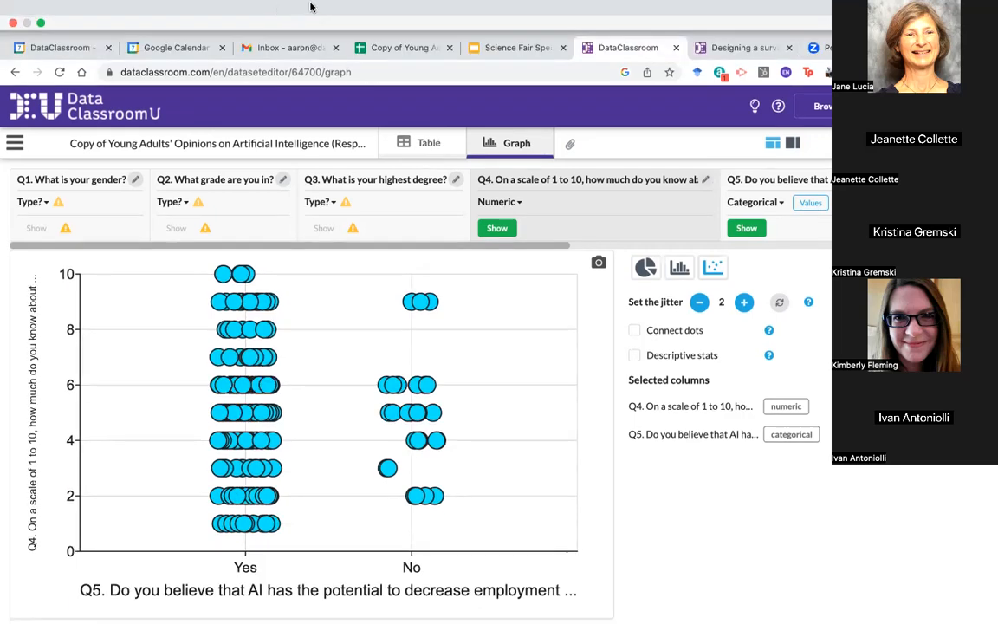